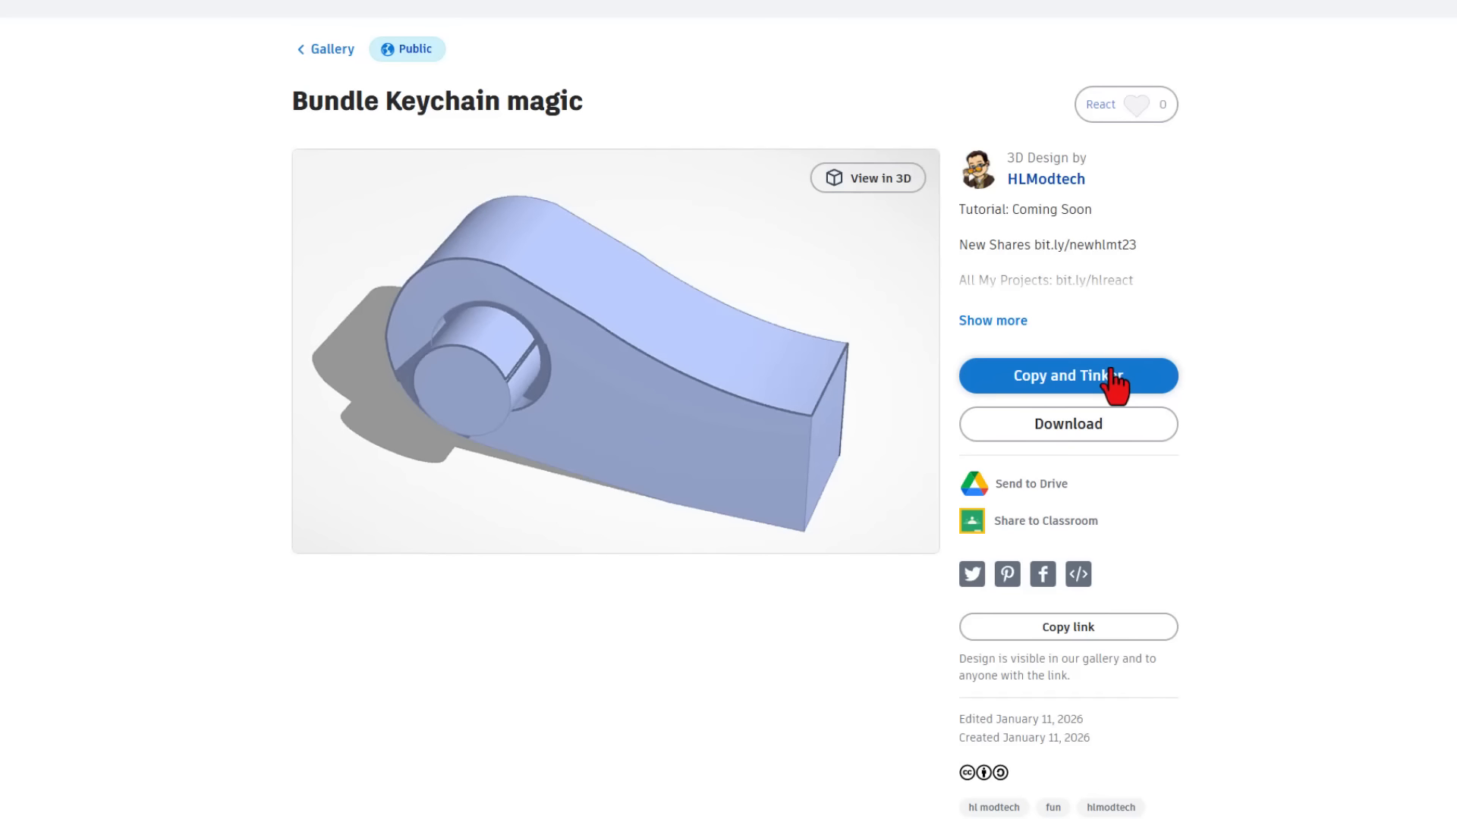
Step: React to the Bundle Keychain magic design with Awesome, A+ and open an editable copy of it
click(1139, 106)
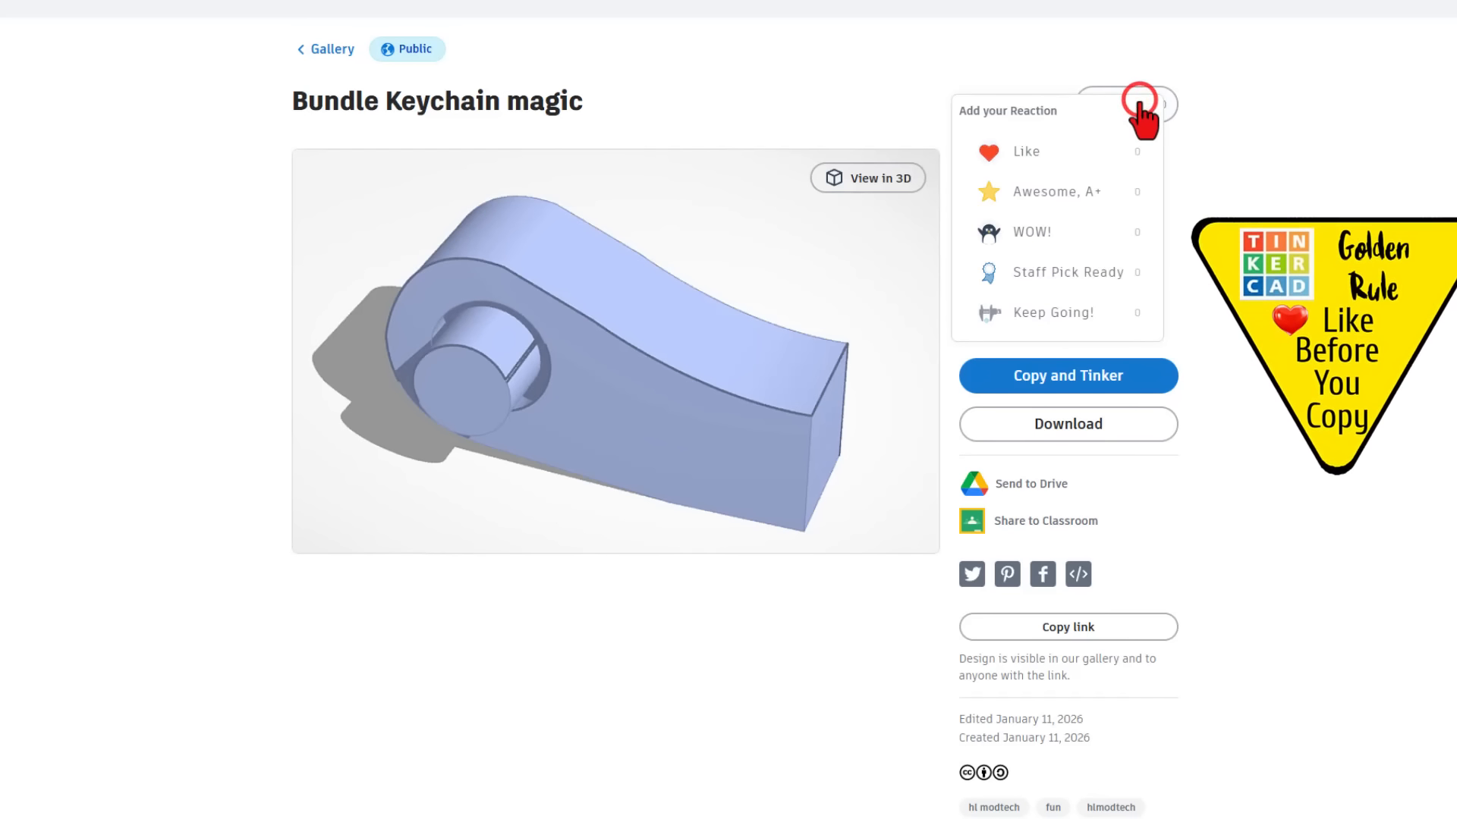
click(1092, 185)
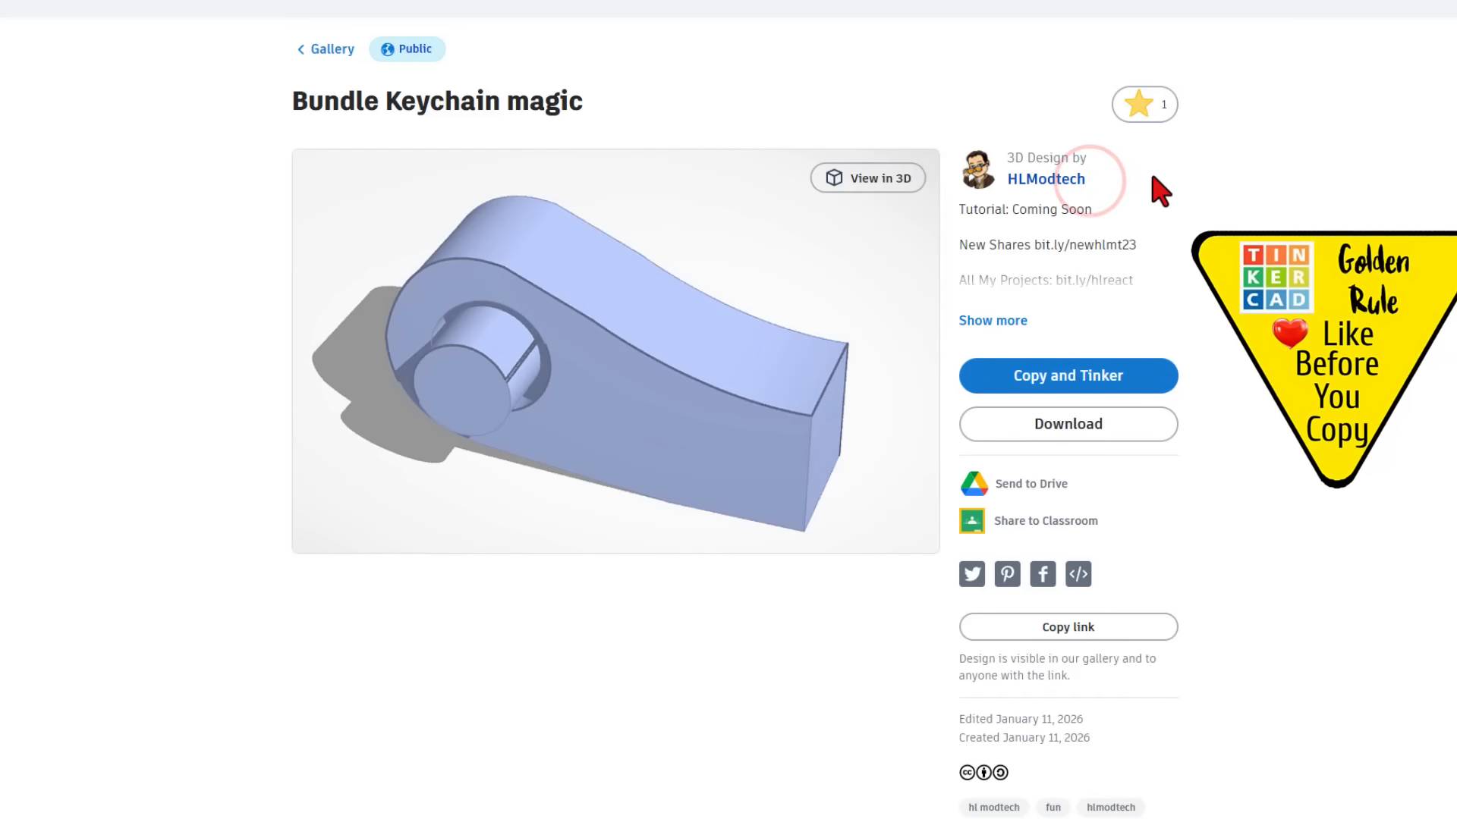
click(1053, 374)
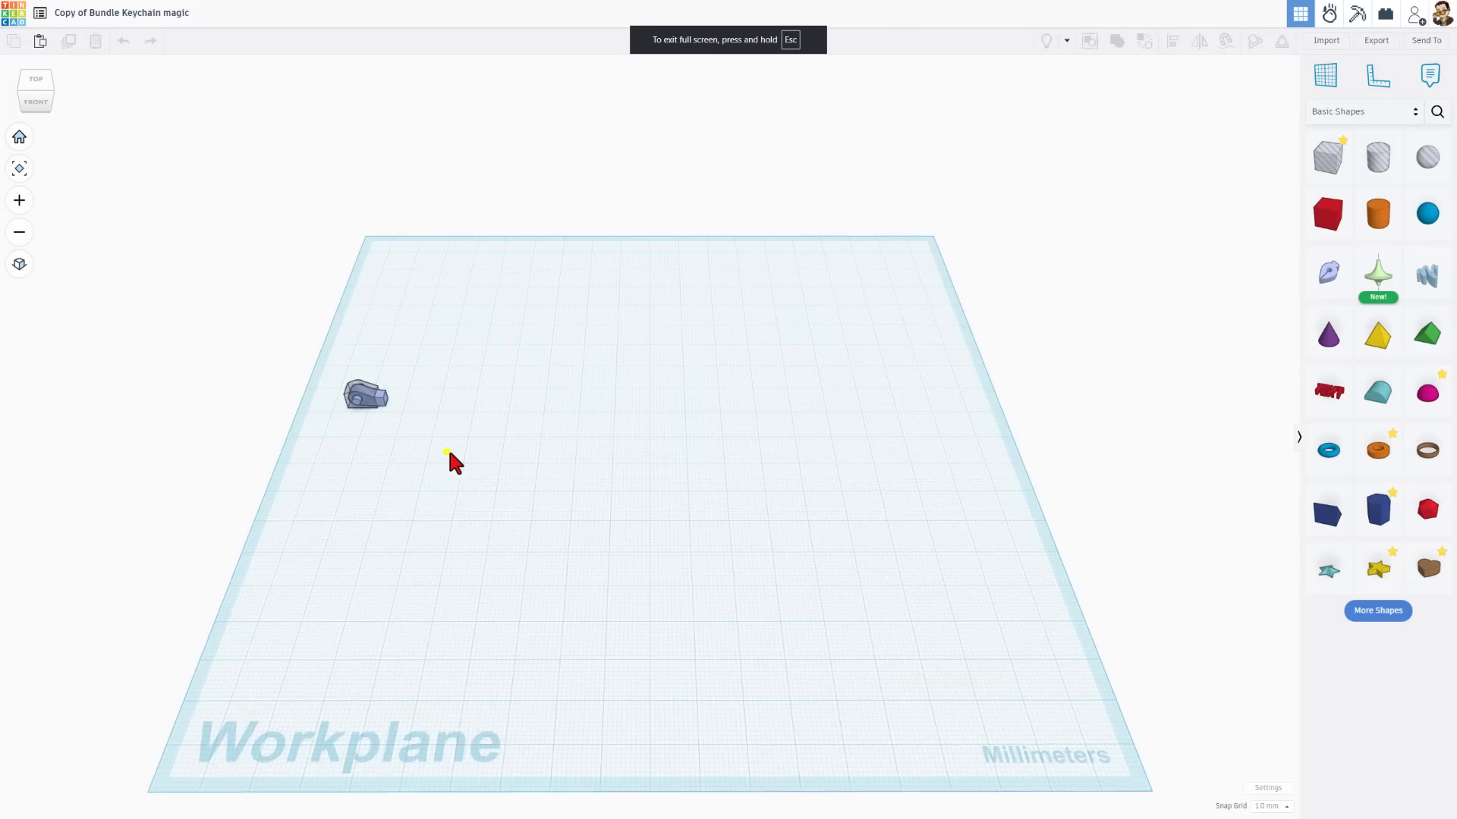
Step: Ungroup the bundled keychain link on the workplane into its separate parts
click(447, 451)
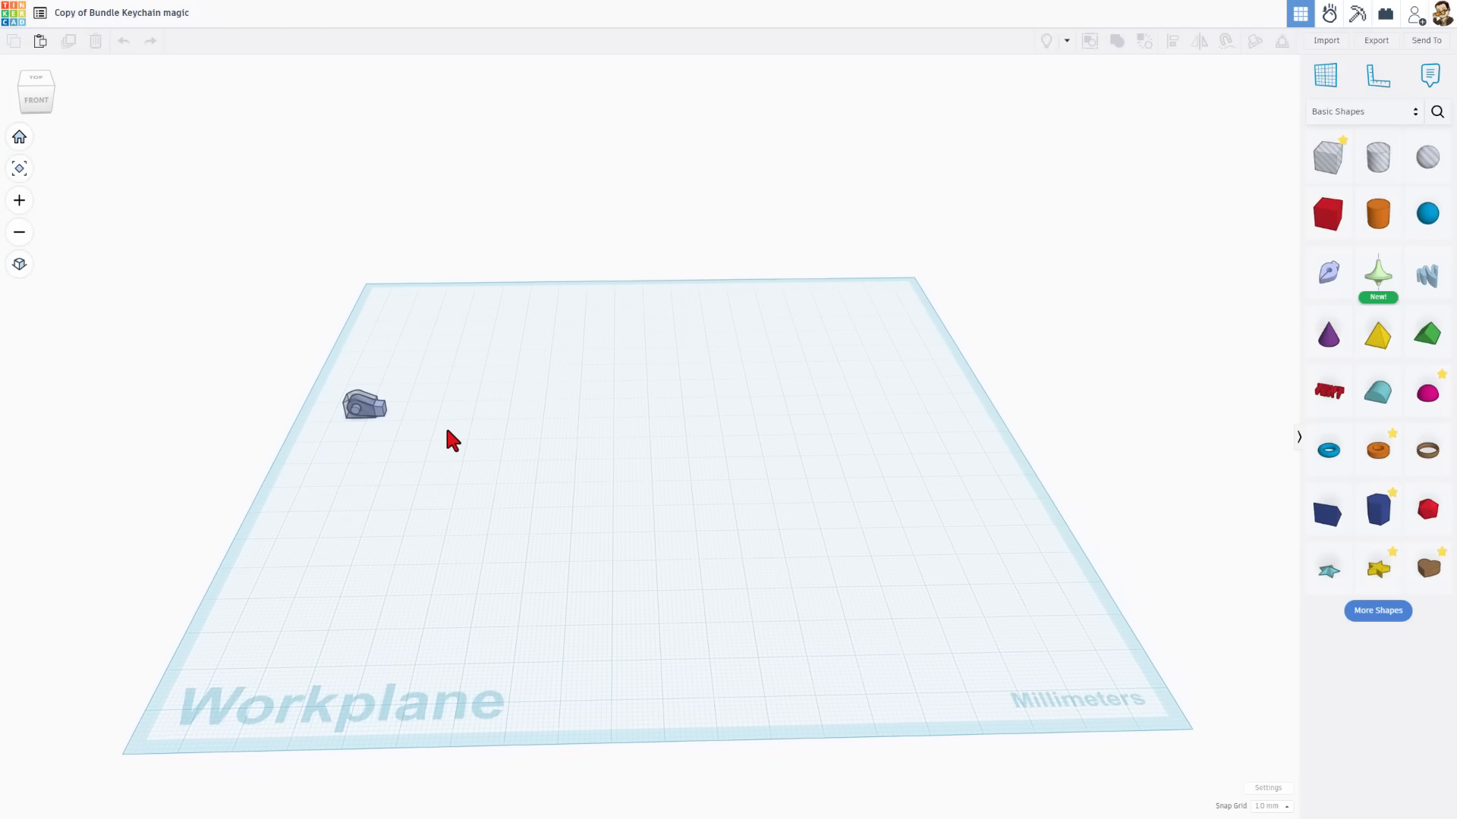
scroll(372, 415, up, 3)
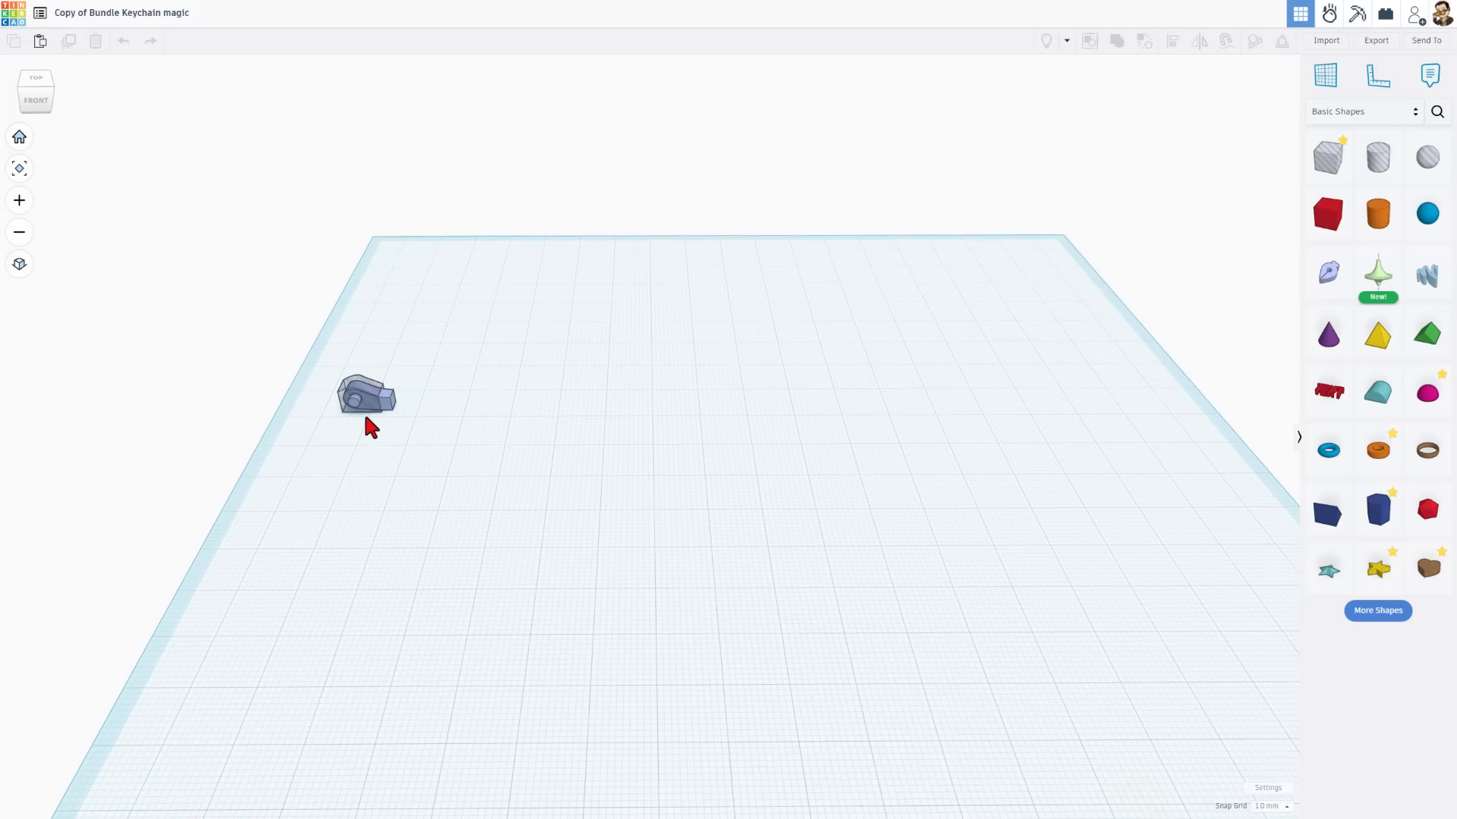
click(370, 405)
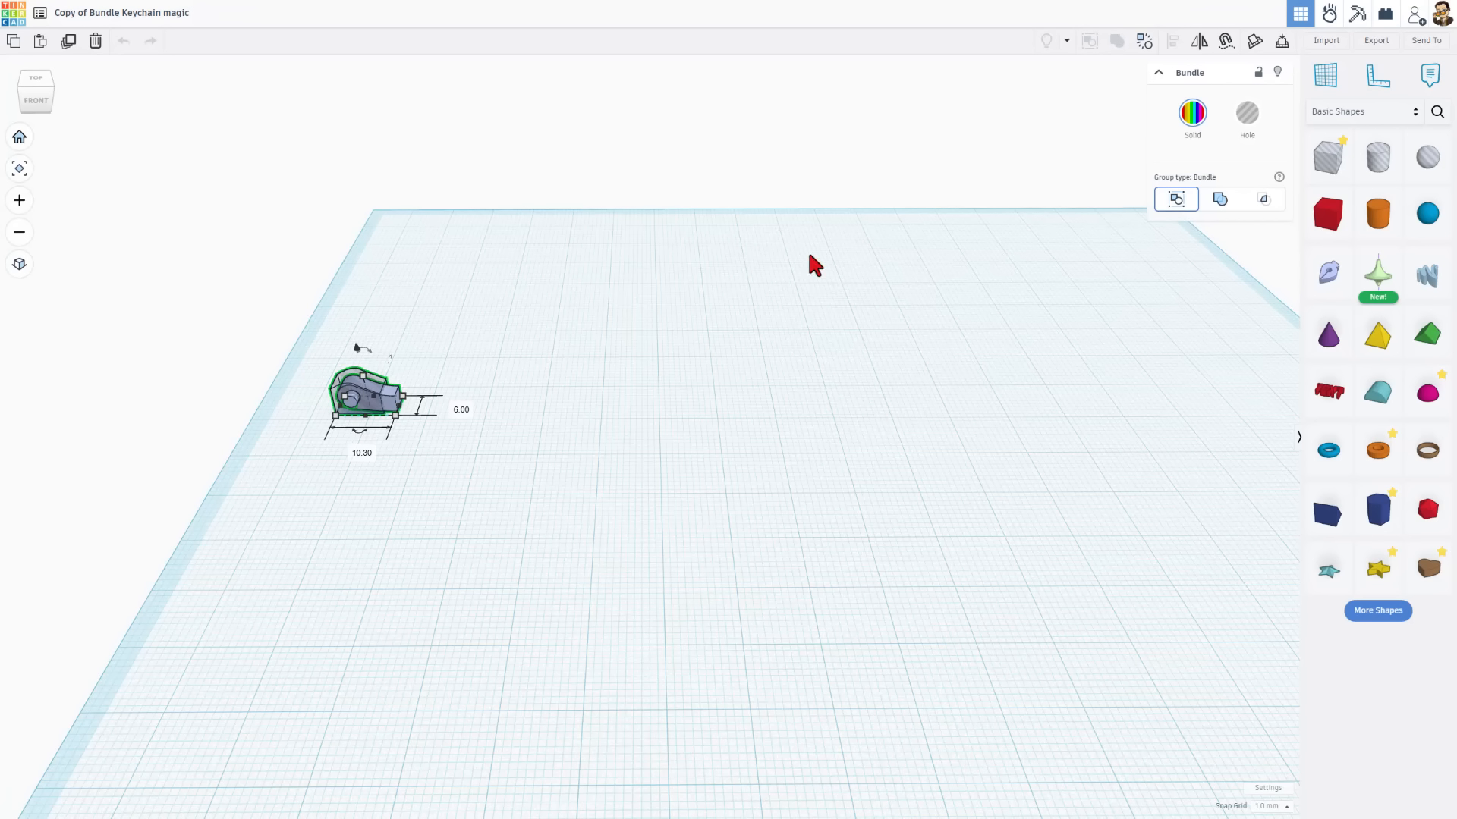
click(1144, 41)
click(759, 318)
scroll(370, 426, up, 3)
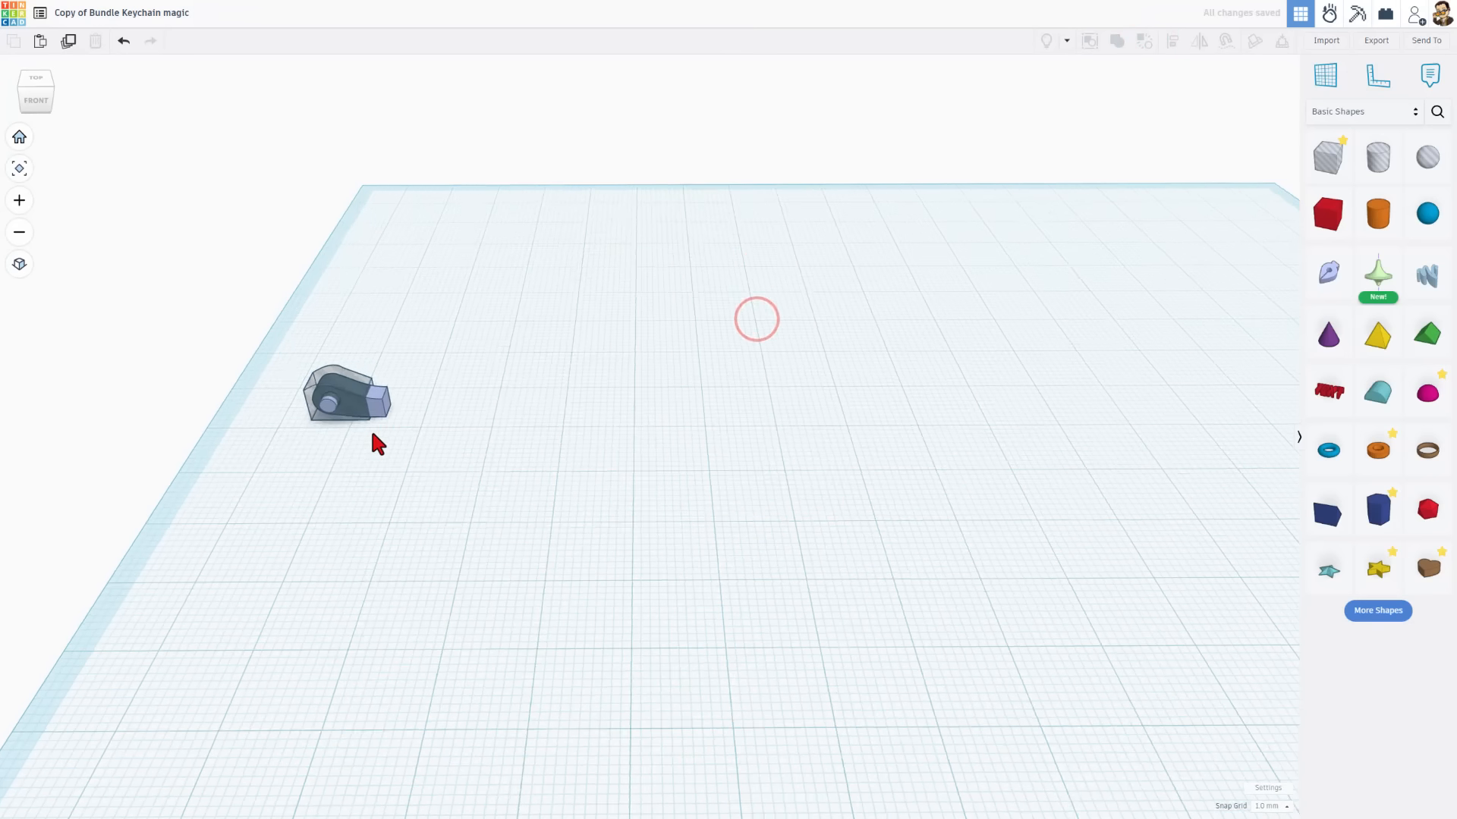
Step: Check the pin, link body and hole shape individually, and regroup all three as a Bundle
right_drag(366, 428, 438, 399)
click(315, 423)
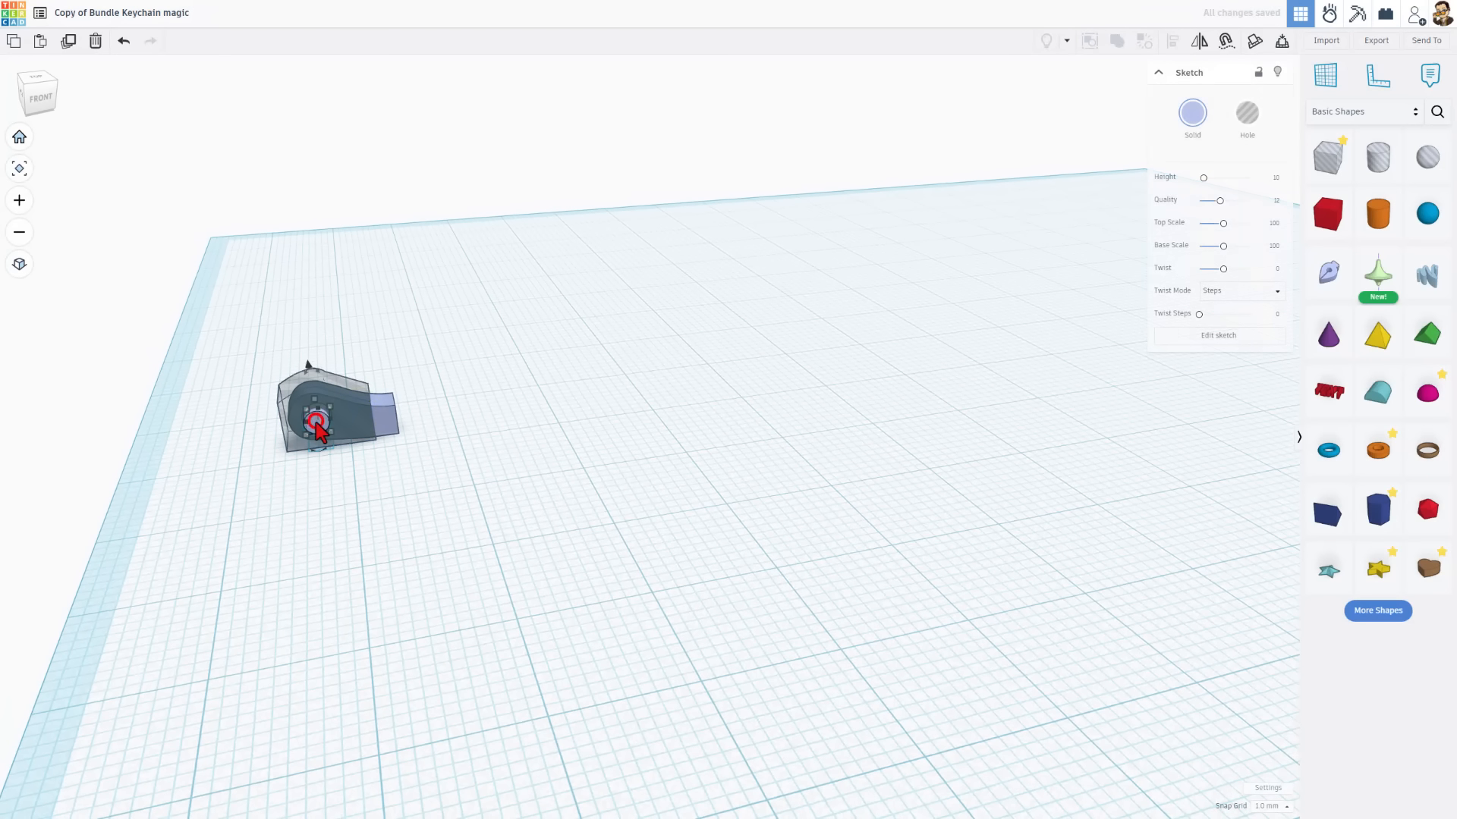
click(387, 437)
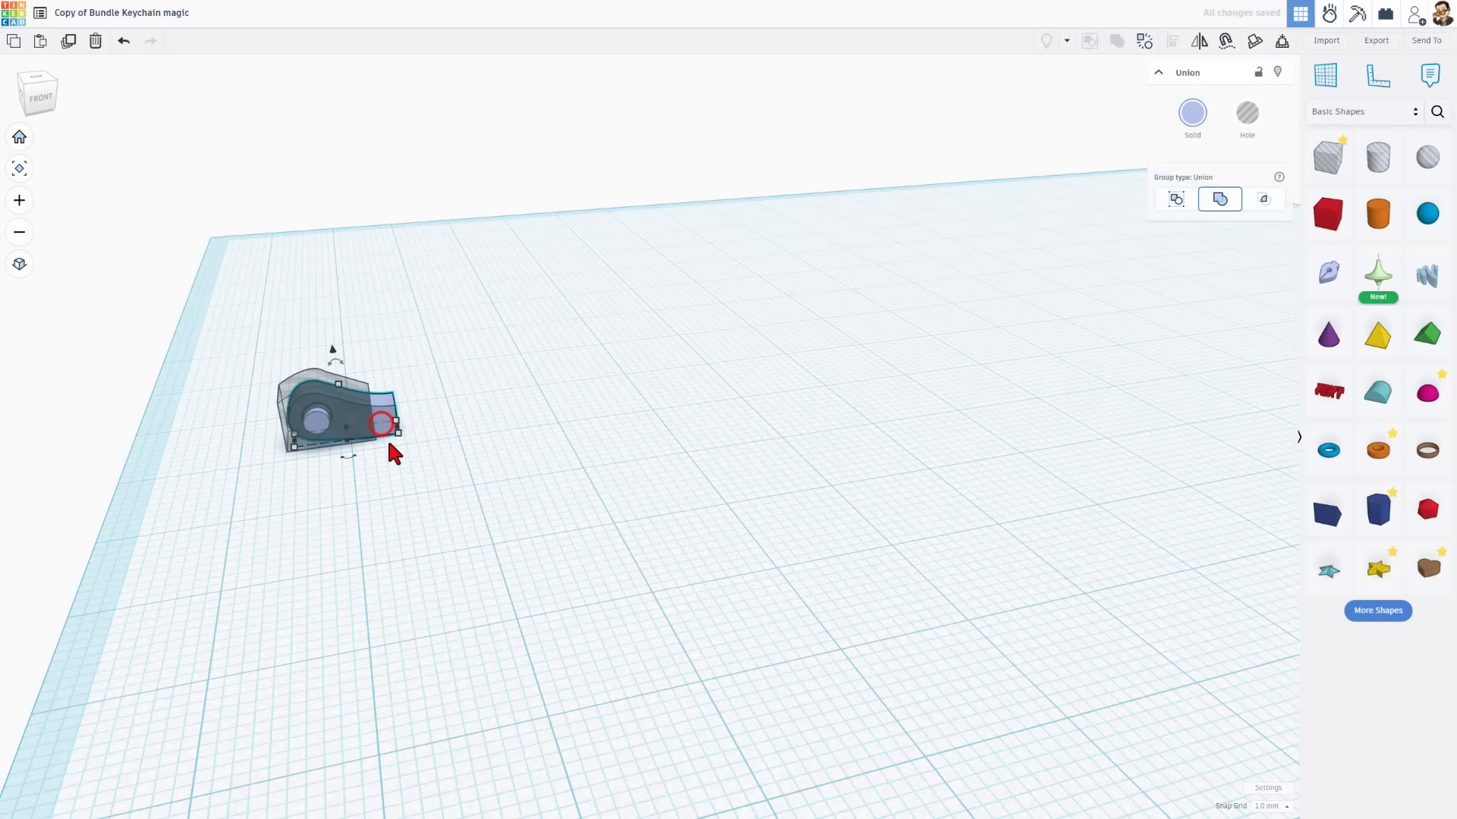
click(288, 400)
mouse_move(432, 413)
right_down()
mouse_move(472, 351)
mouse_move(721, 364)
mouse_move(657, 367)
mouse_move(465, 293)
right_up()
click(348, 339)
mouse_move(366, 304)
mouse_down()
mouse_move(480, 455)
mouse_move(510, 444)
mouse_up()
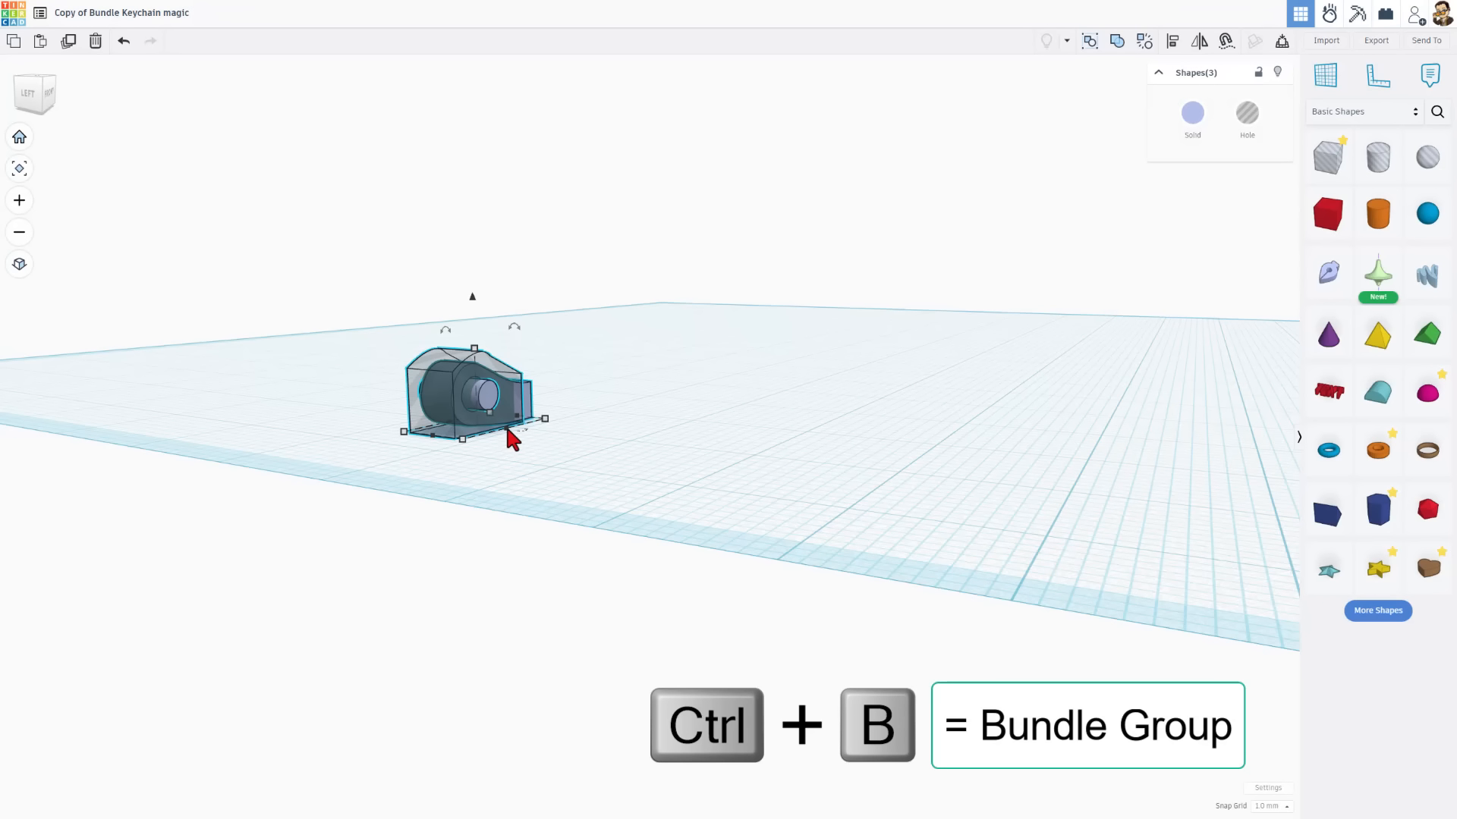
key(ctrl+b)
Step: Examine the bundled link from several angles, including how the pin and hole shape sit around the body
right_drag(647, 375, 553, 466)
right_drag(446, 521, 405, 503)
click(408, 488)
right_drag(711, 478, 512, 509)
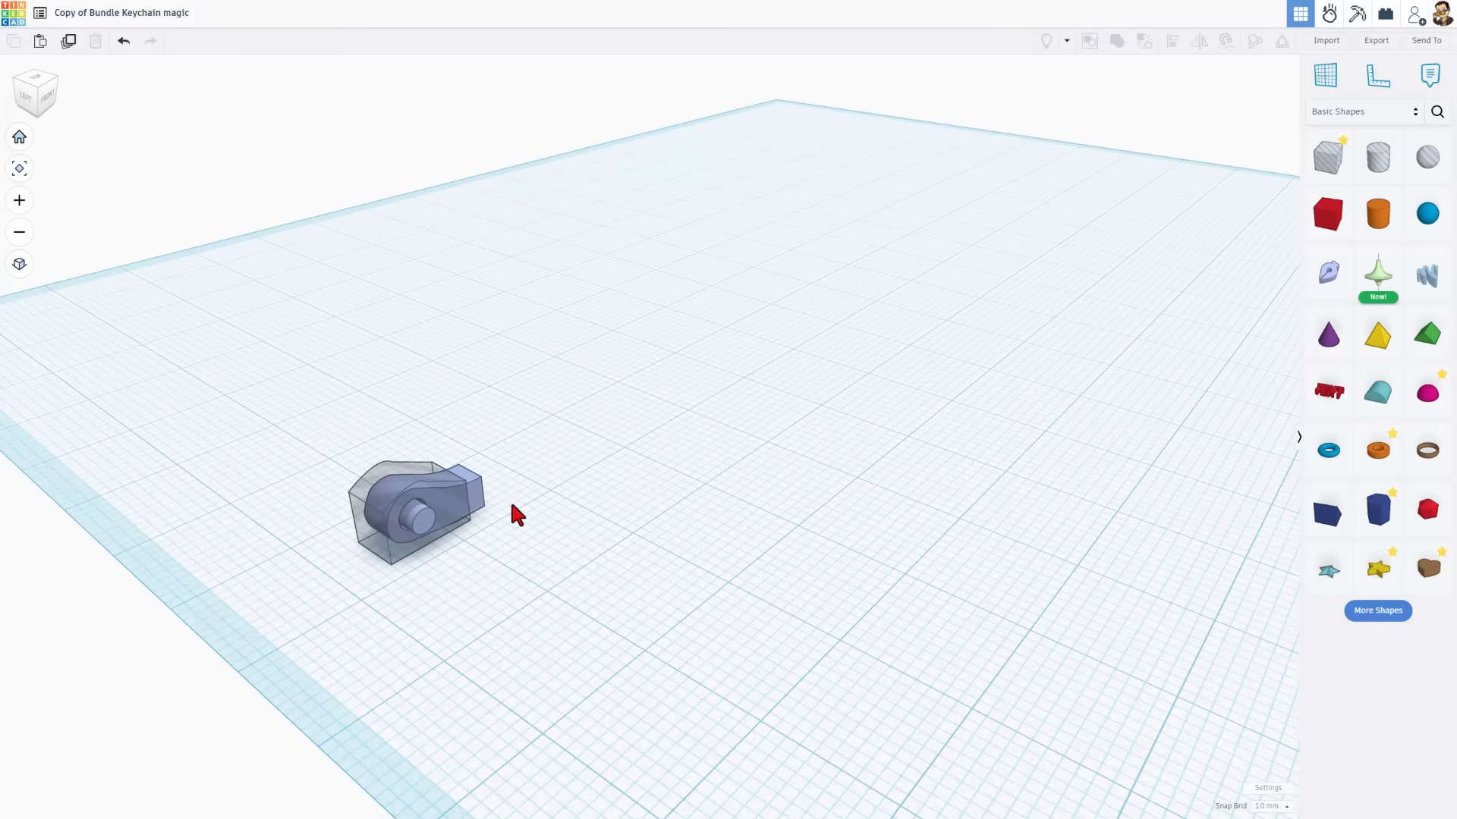
click(418, 486)
right_drag(417, 486, 506, 513)
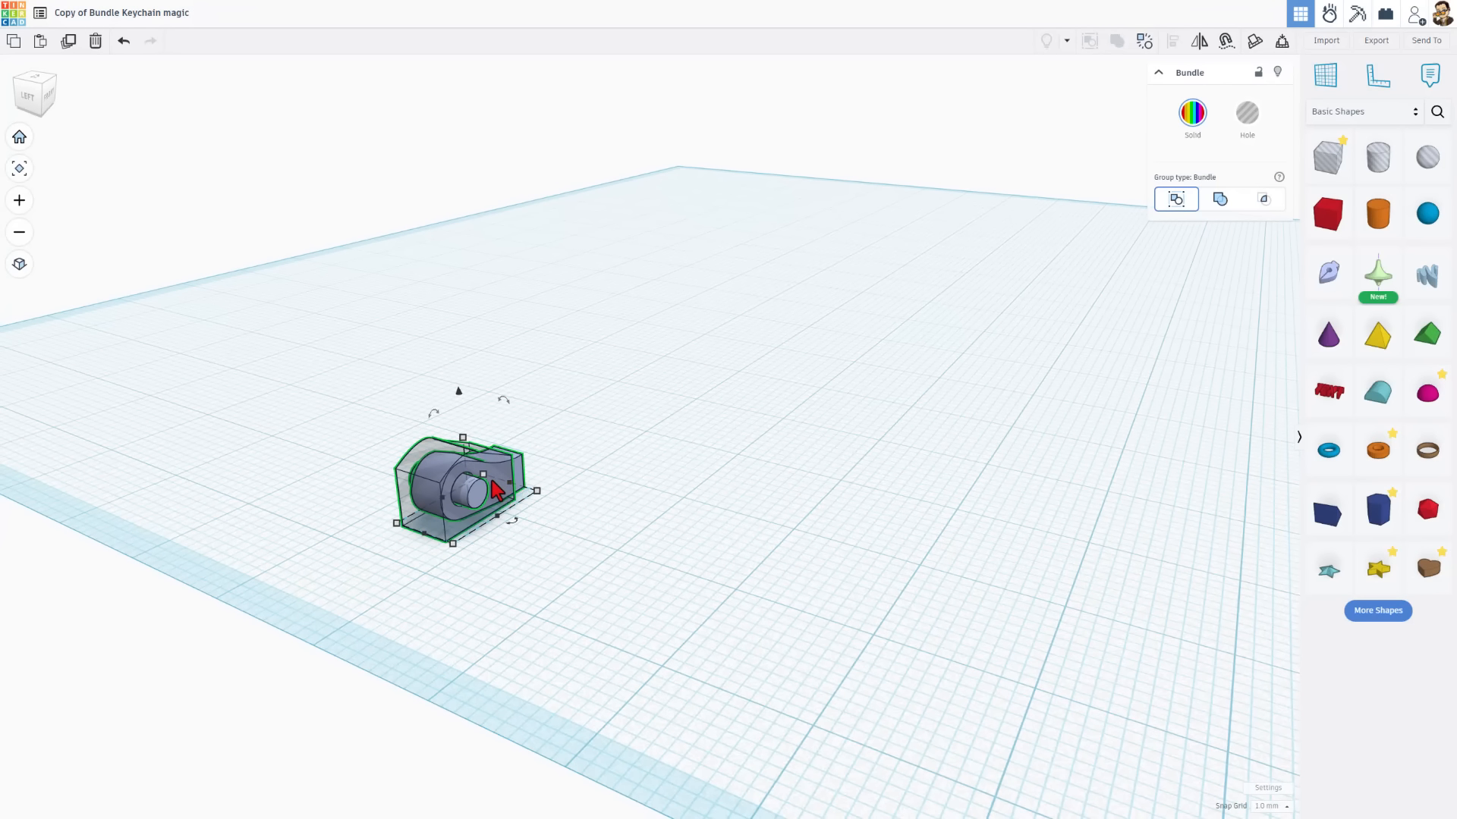
right_drag(595, 488, 215, 507)
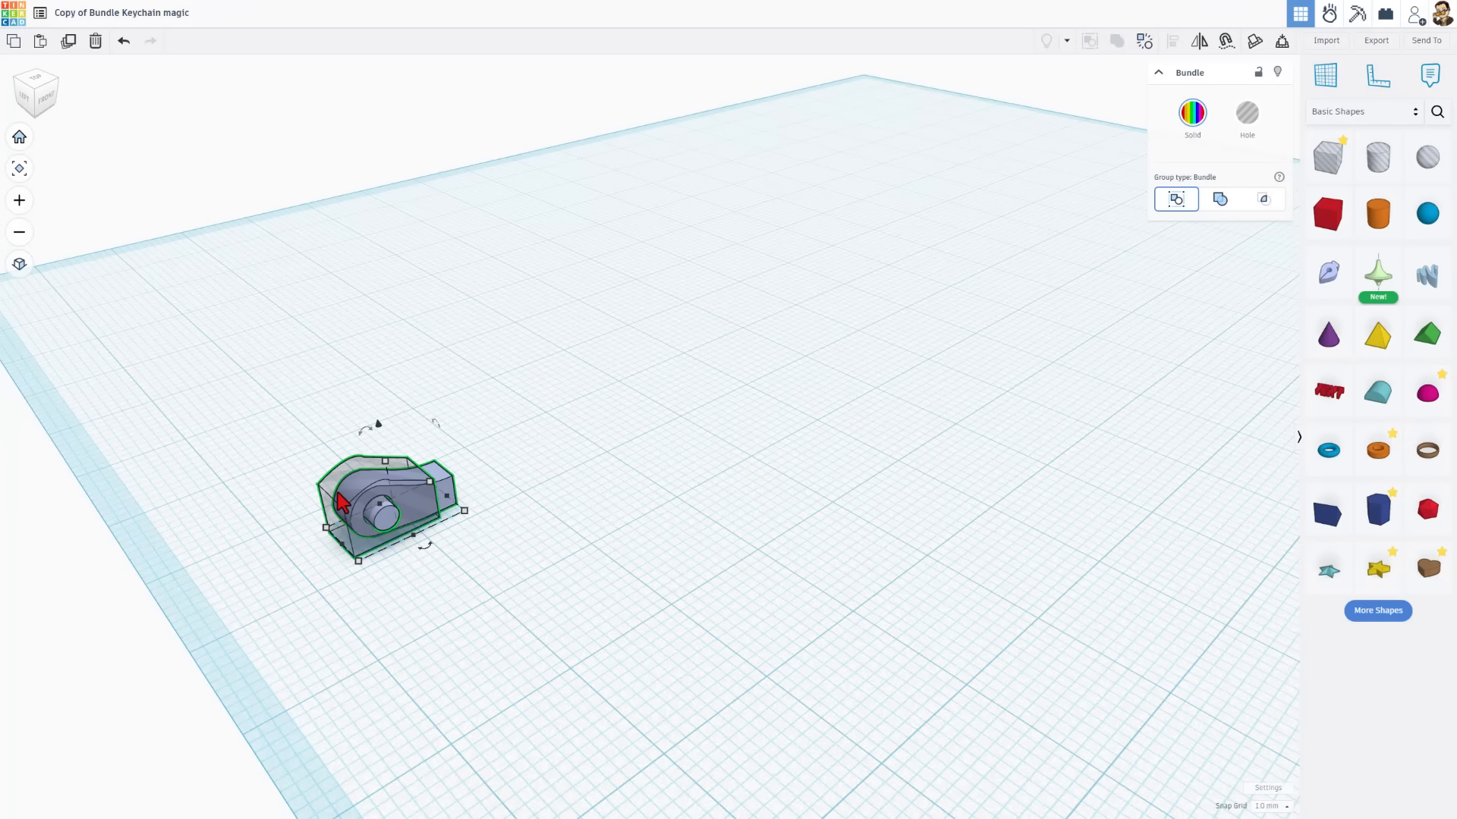
right_drag(396, 522, 641, 499)
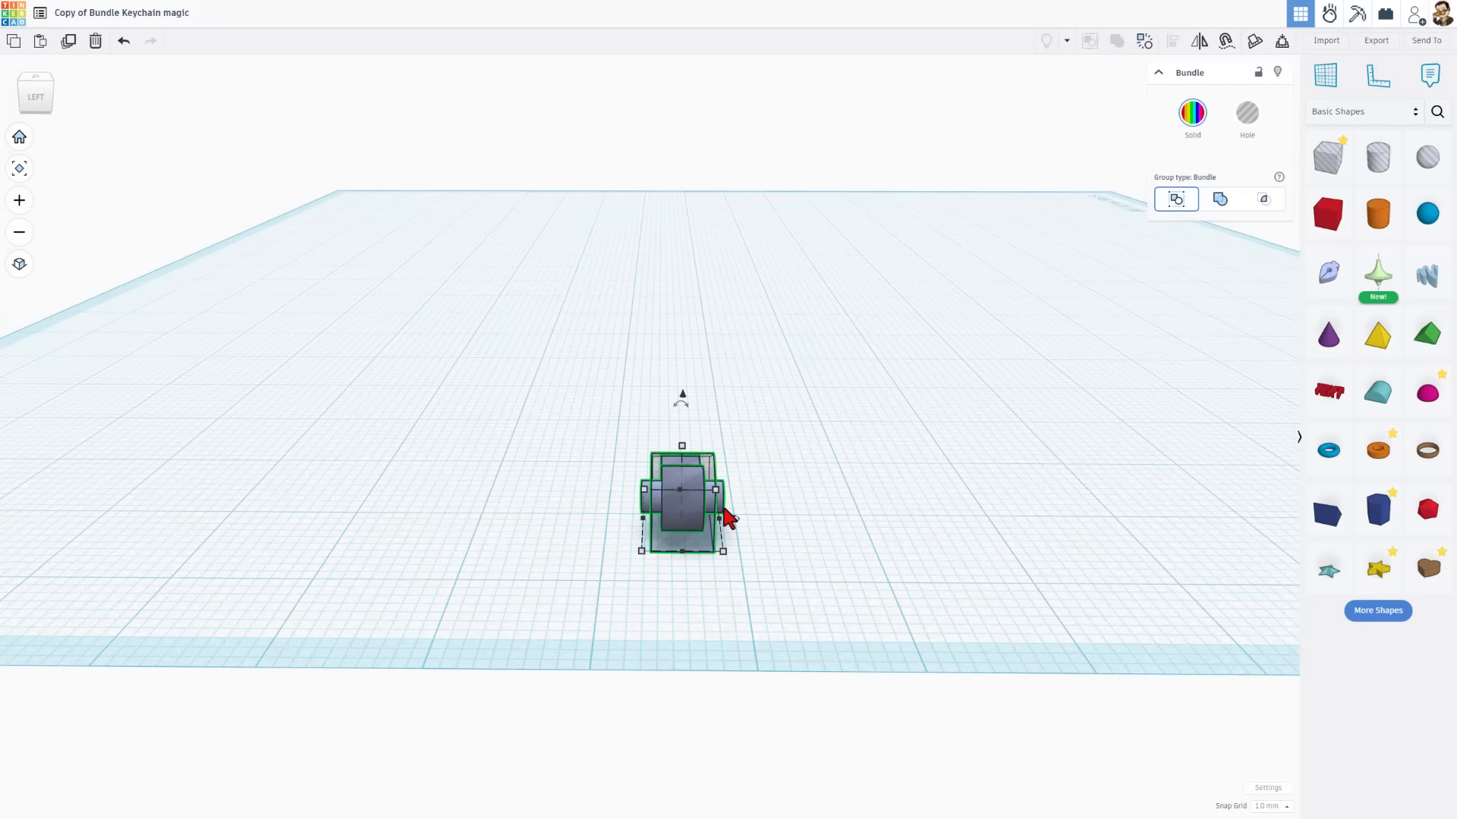
right_drag(858, 495, 494, 468)
click(537, 479)
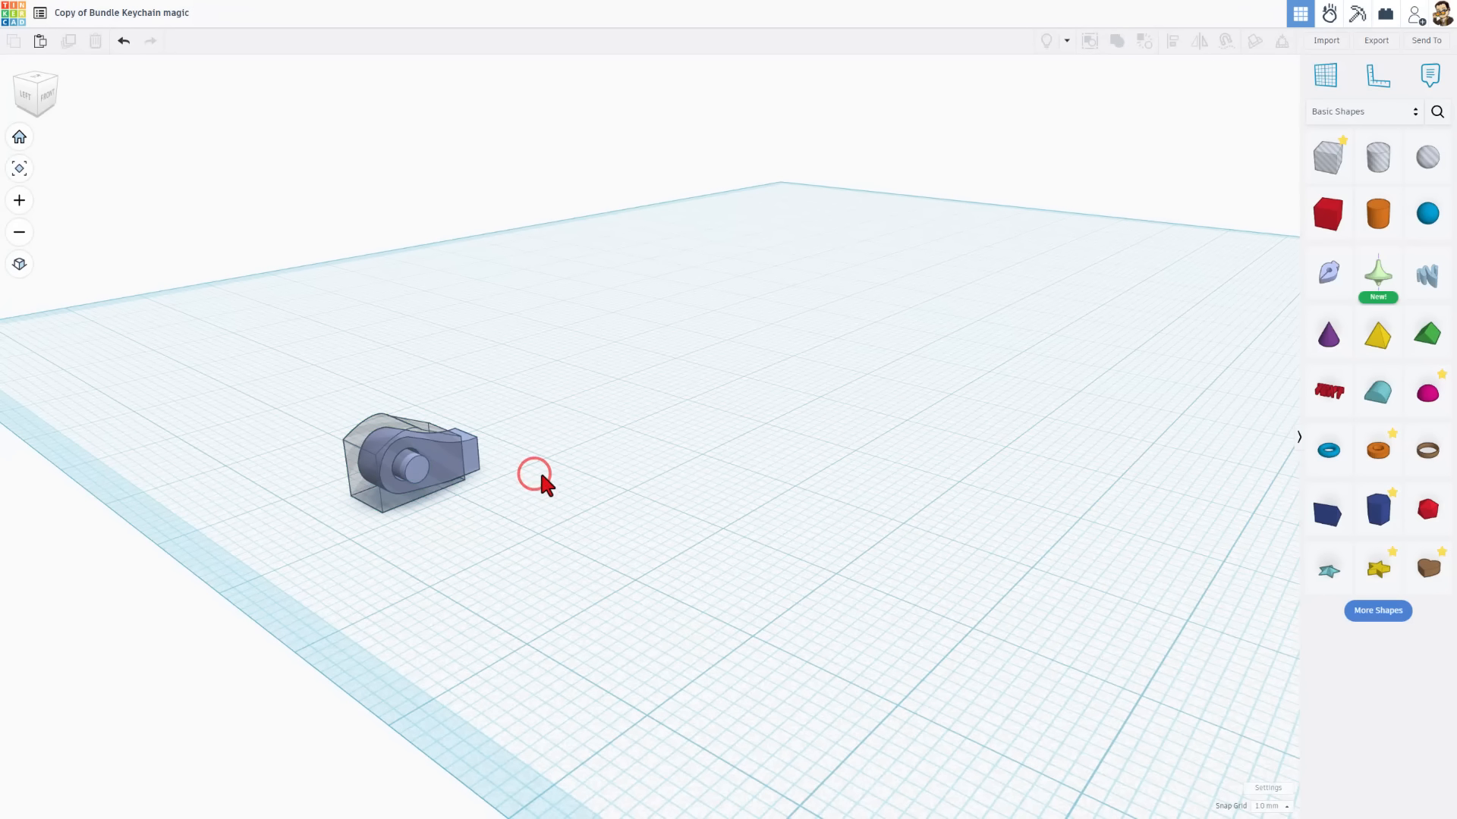
Step: Save the bundled link to Your Creations as a custom shape named "flexi 1" with the behavior Allow editing
click(410, 478)
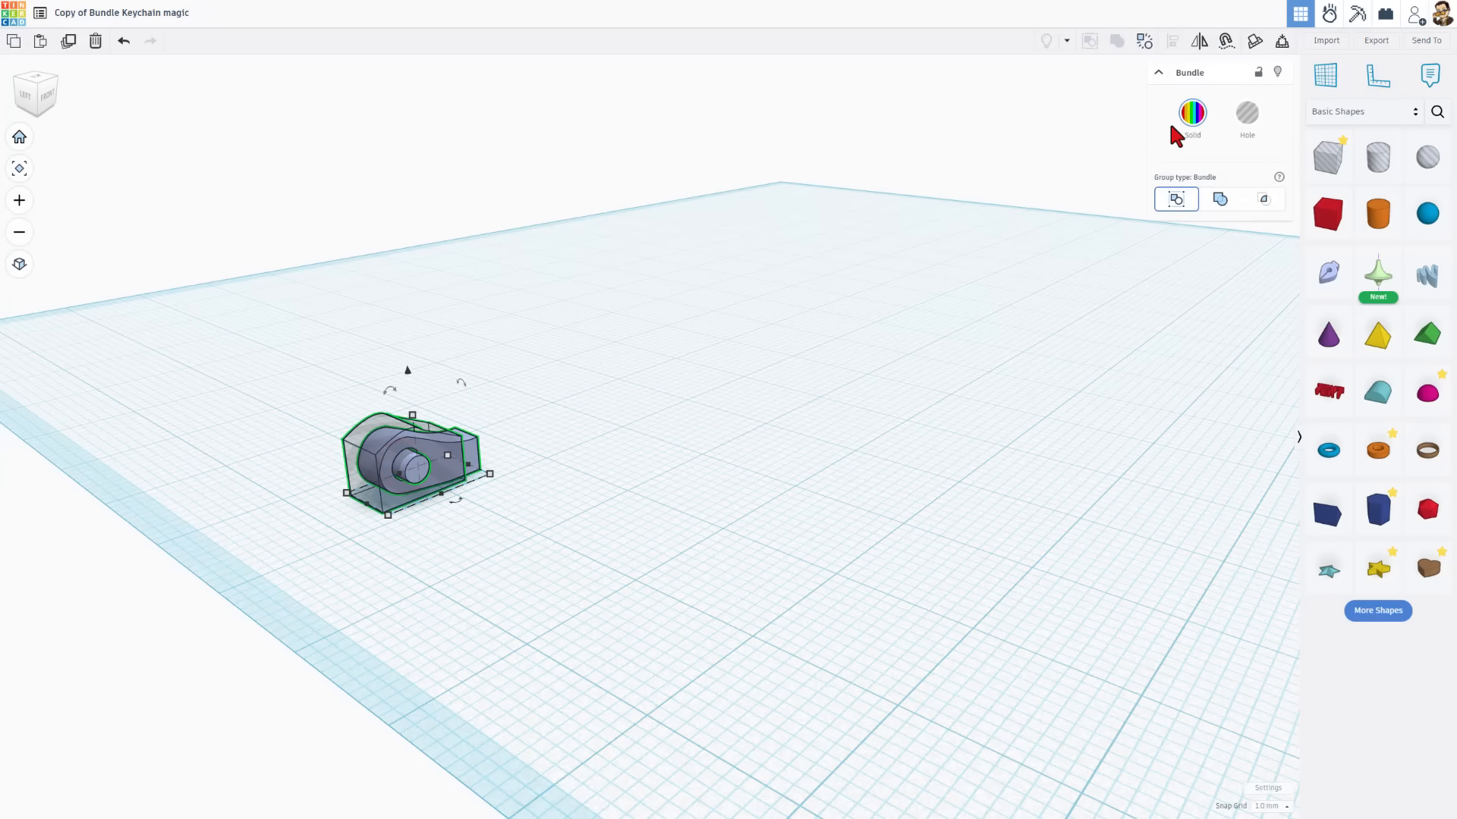
click(1329, 114)
click(1342, 105)
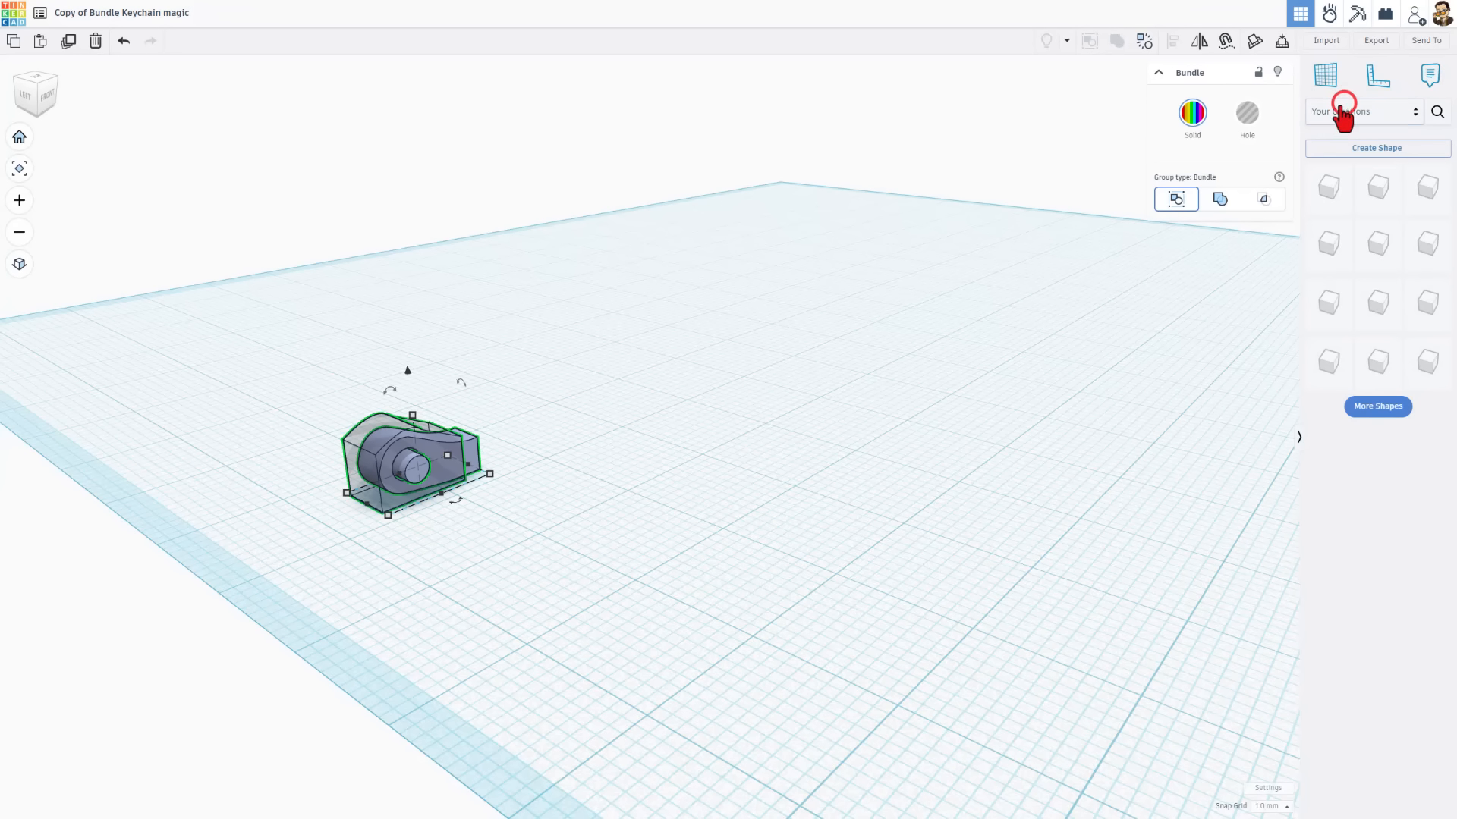
click(1347, 149)
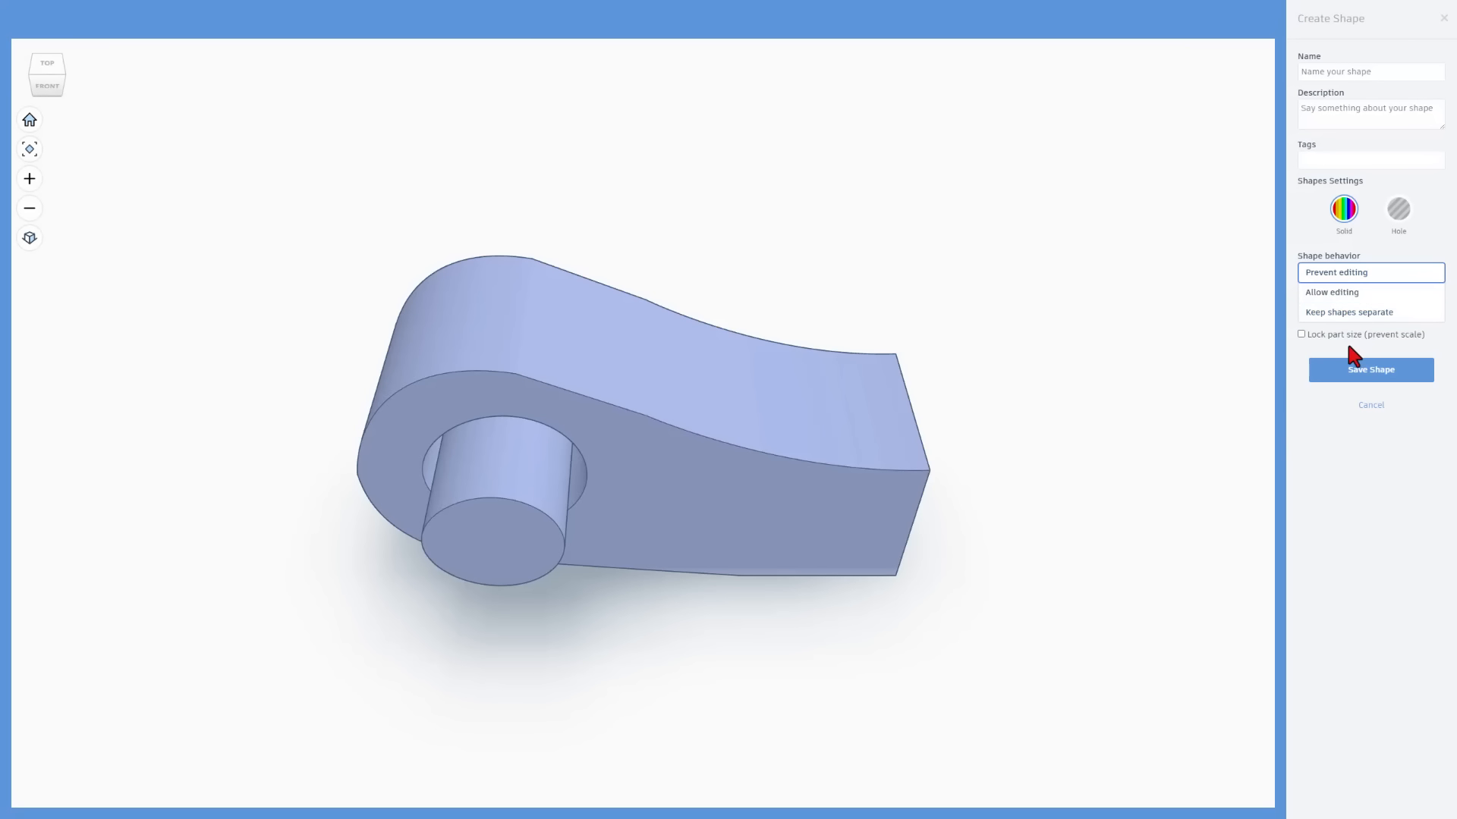
click(1349, 72)
text(flexi h)
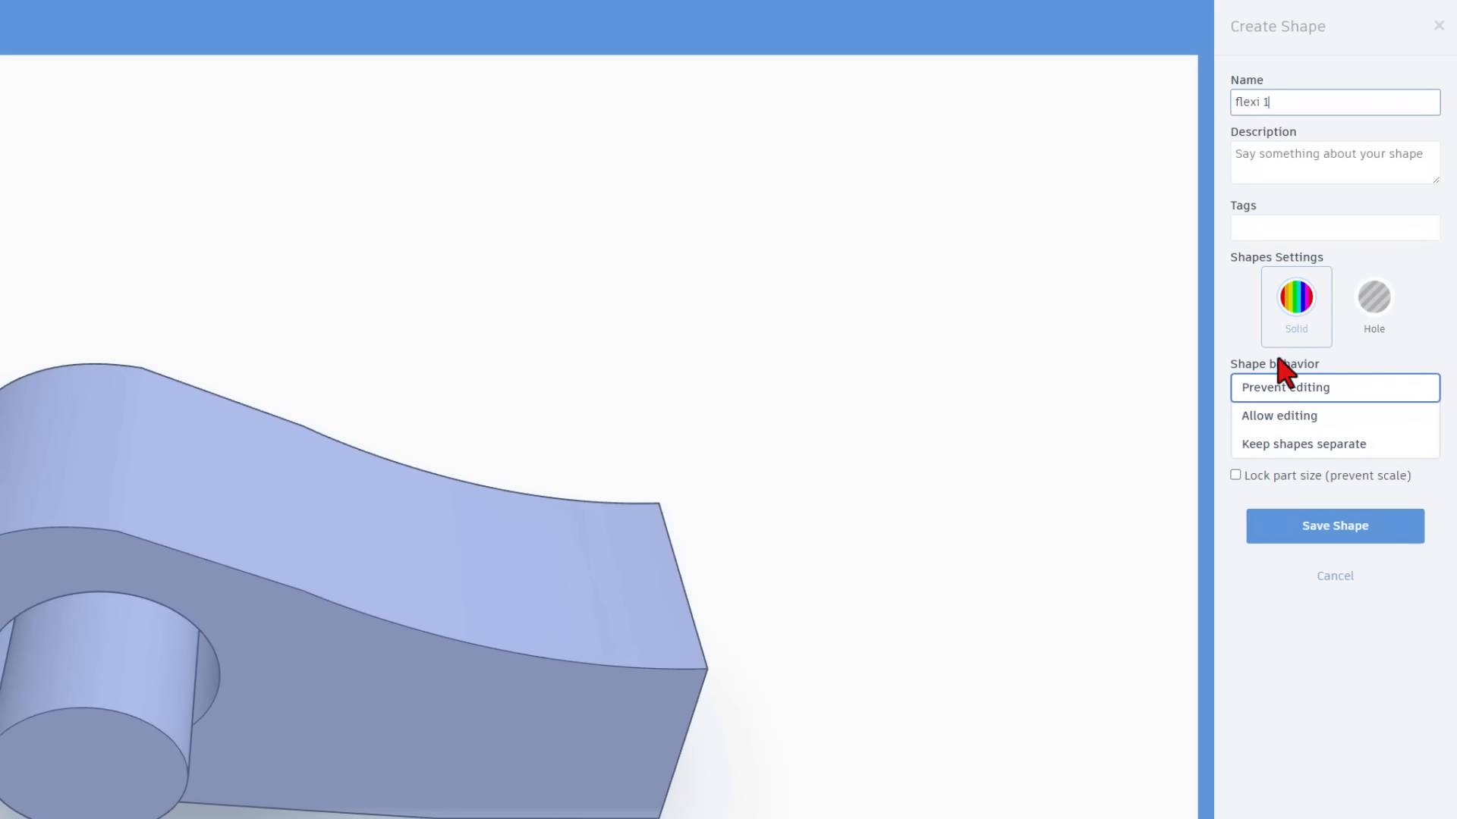
click(1271, 414)
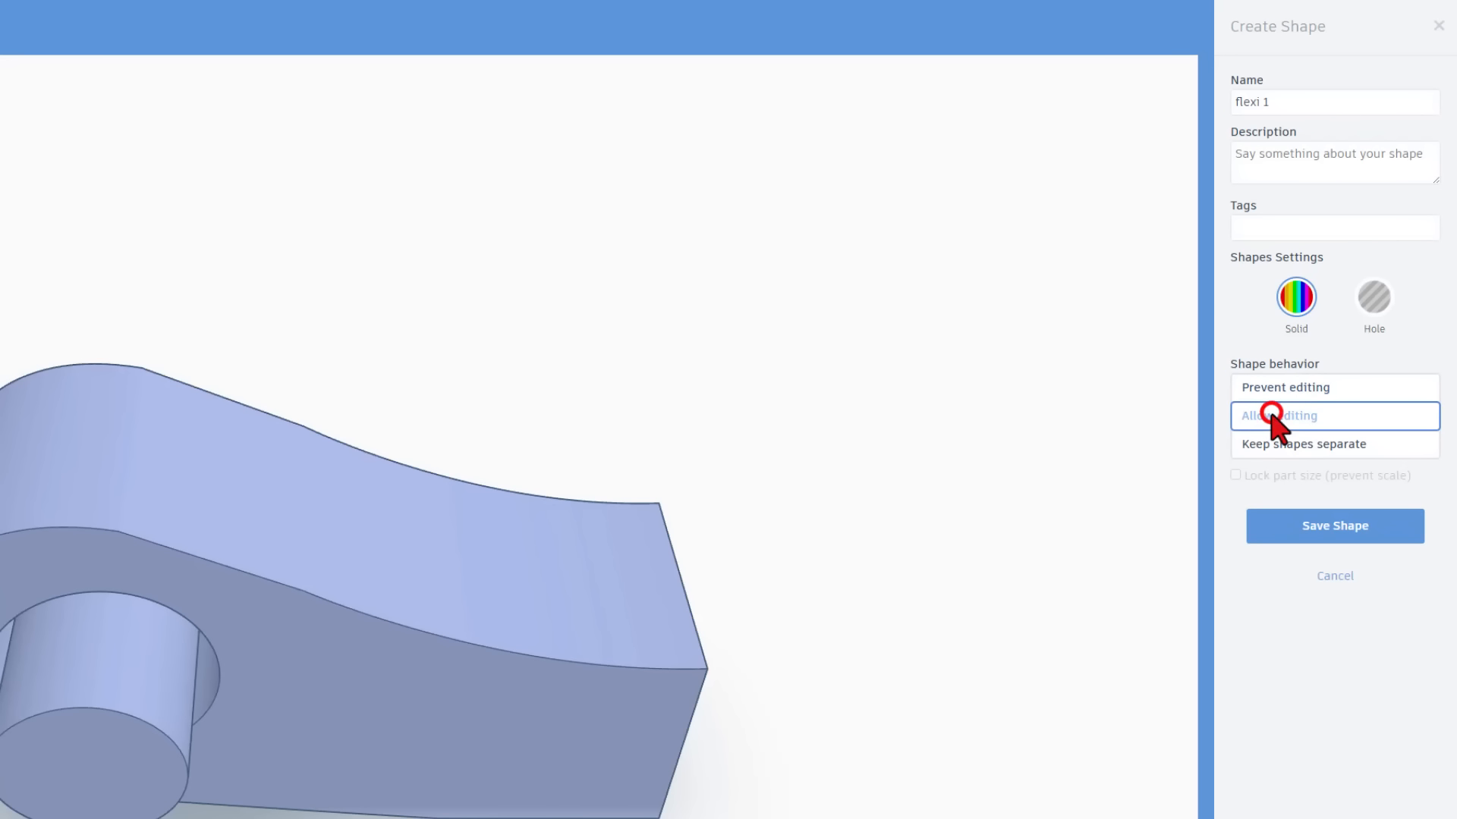
click(1288, 529)
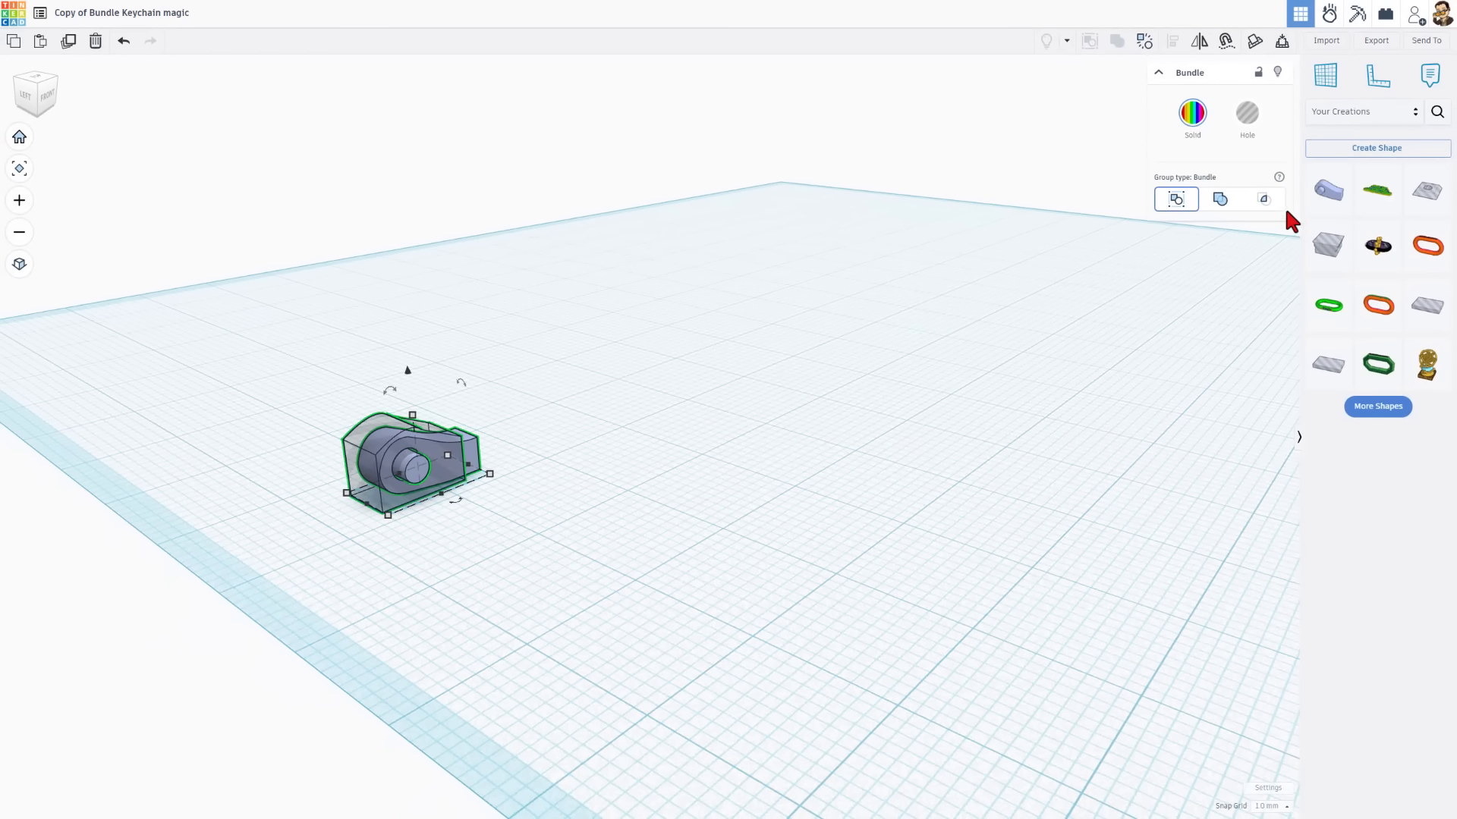
Step: Place the flexi 1 custom shape on the workplane beside the original link
drag(1331, 203, 804, 402)
click(895, 471)
right_drag(953, 458, 754, 449)
click(749, 446)
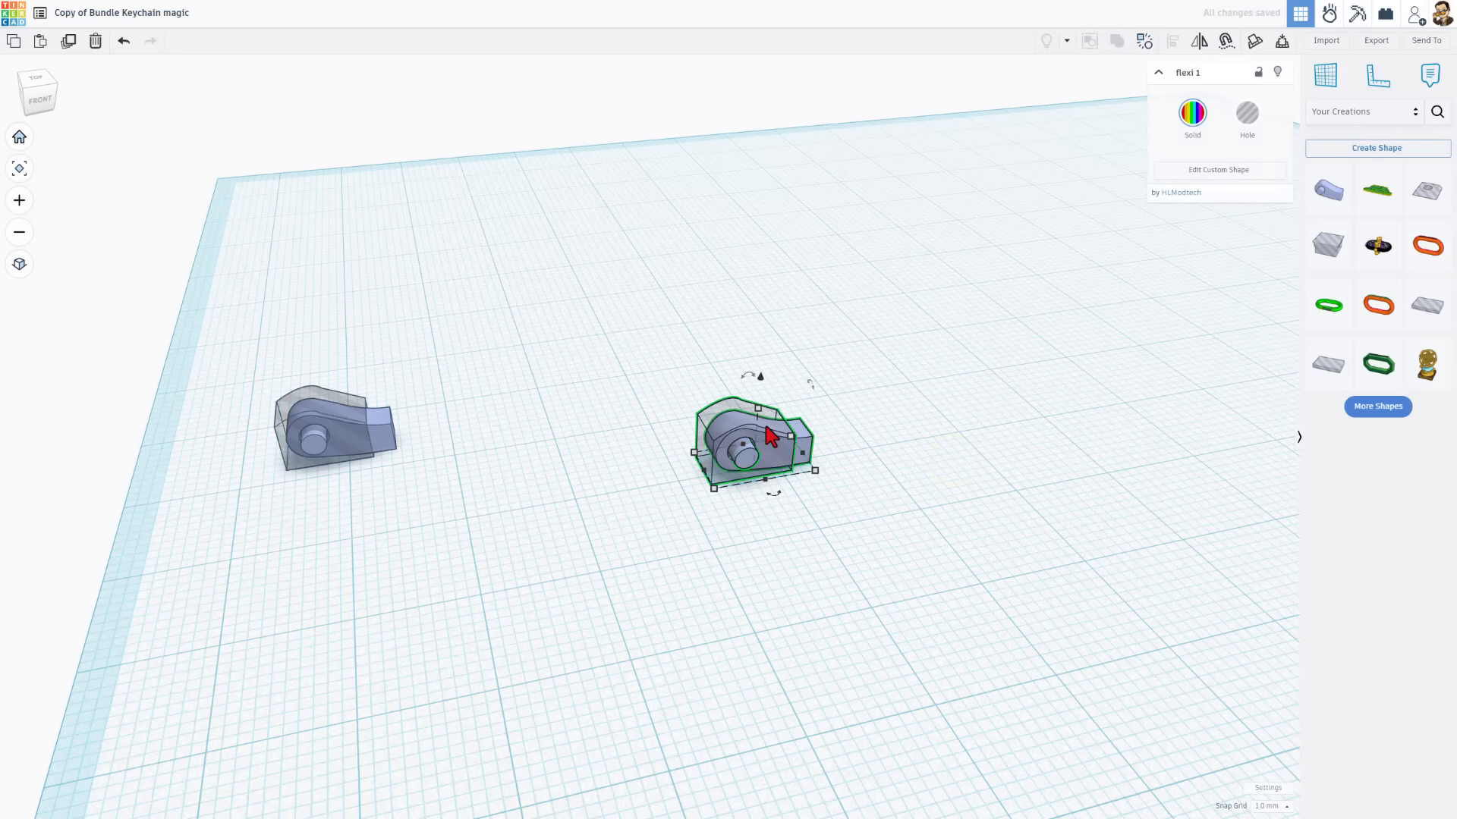
Step: Ungroup the placed copy fully and move its hole shape and pin away from the link body
double_click(765, 433)
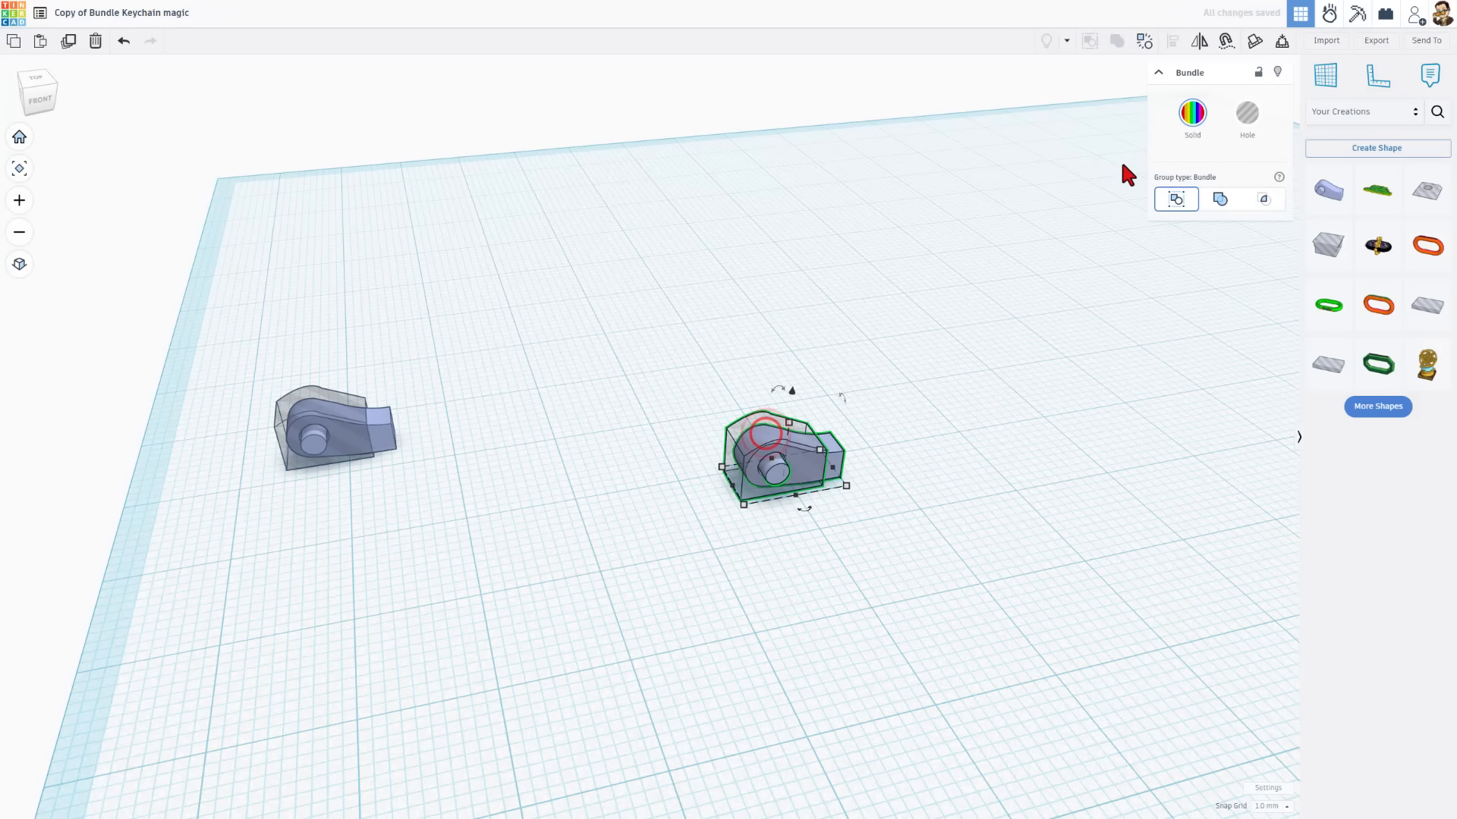
click(1145, 40)
click(940, 343)
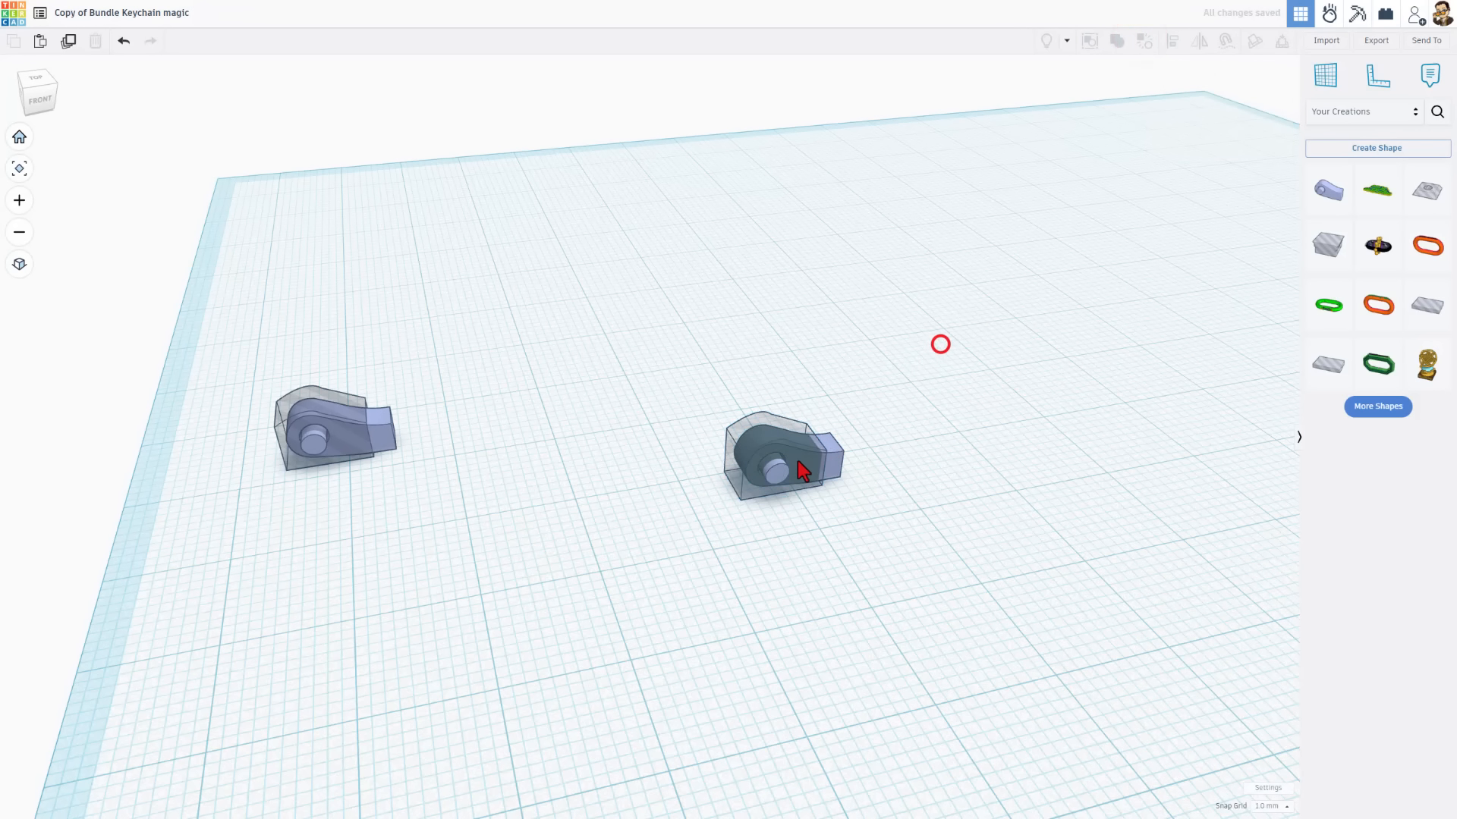
click(768, 439)
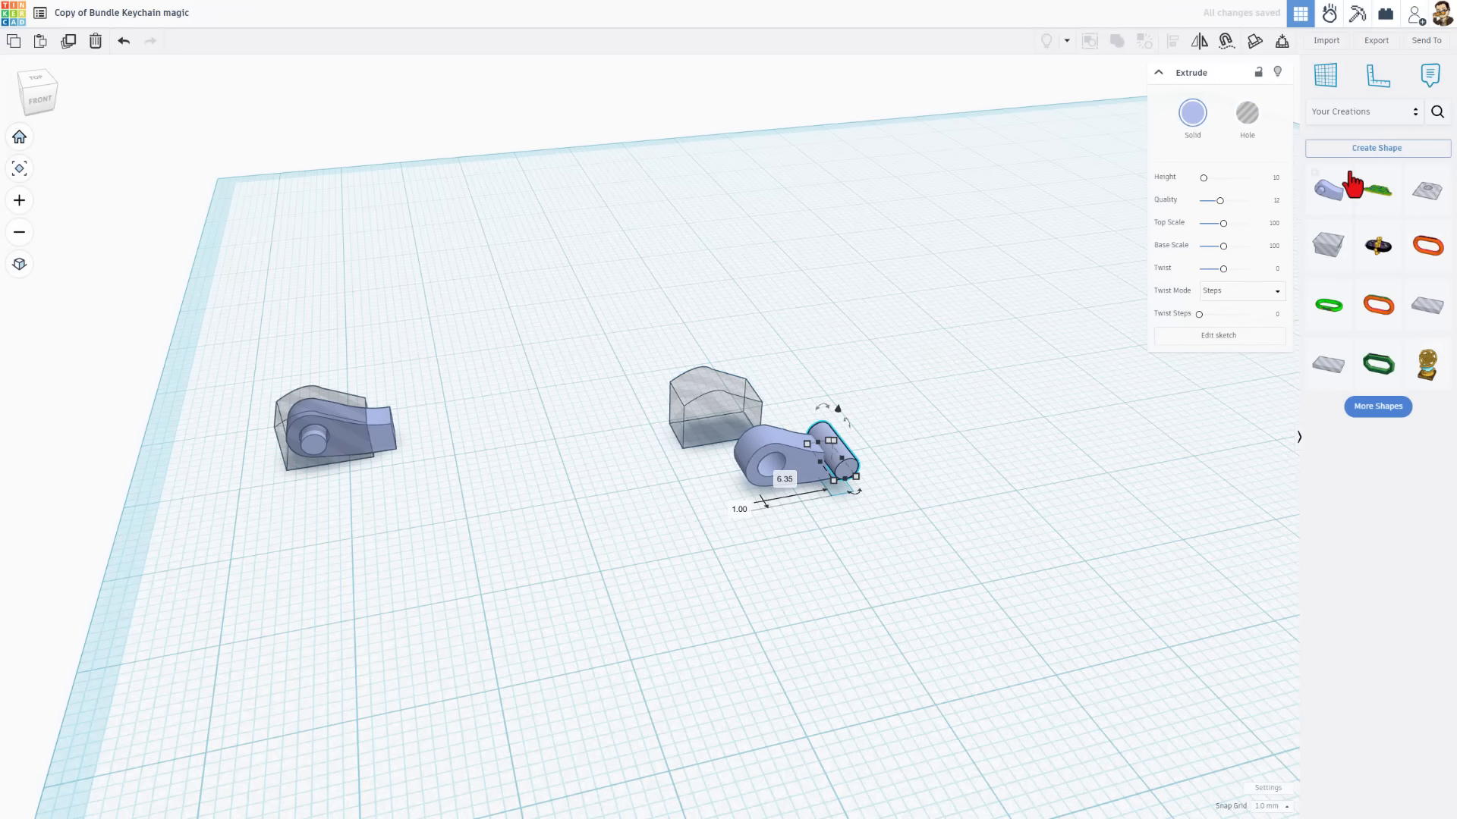
Step: Undo the pin and hole shape moves and delete all parts of the ungrouped copy
key(ctrl+z)
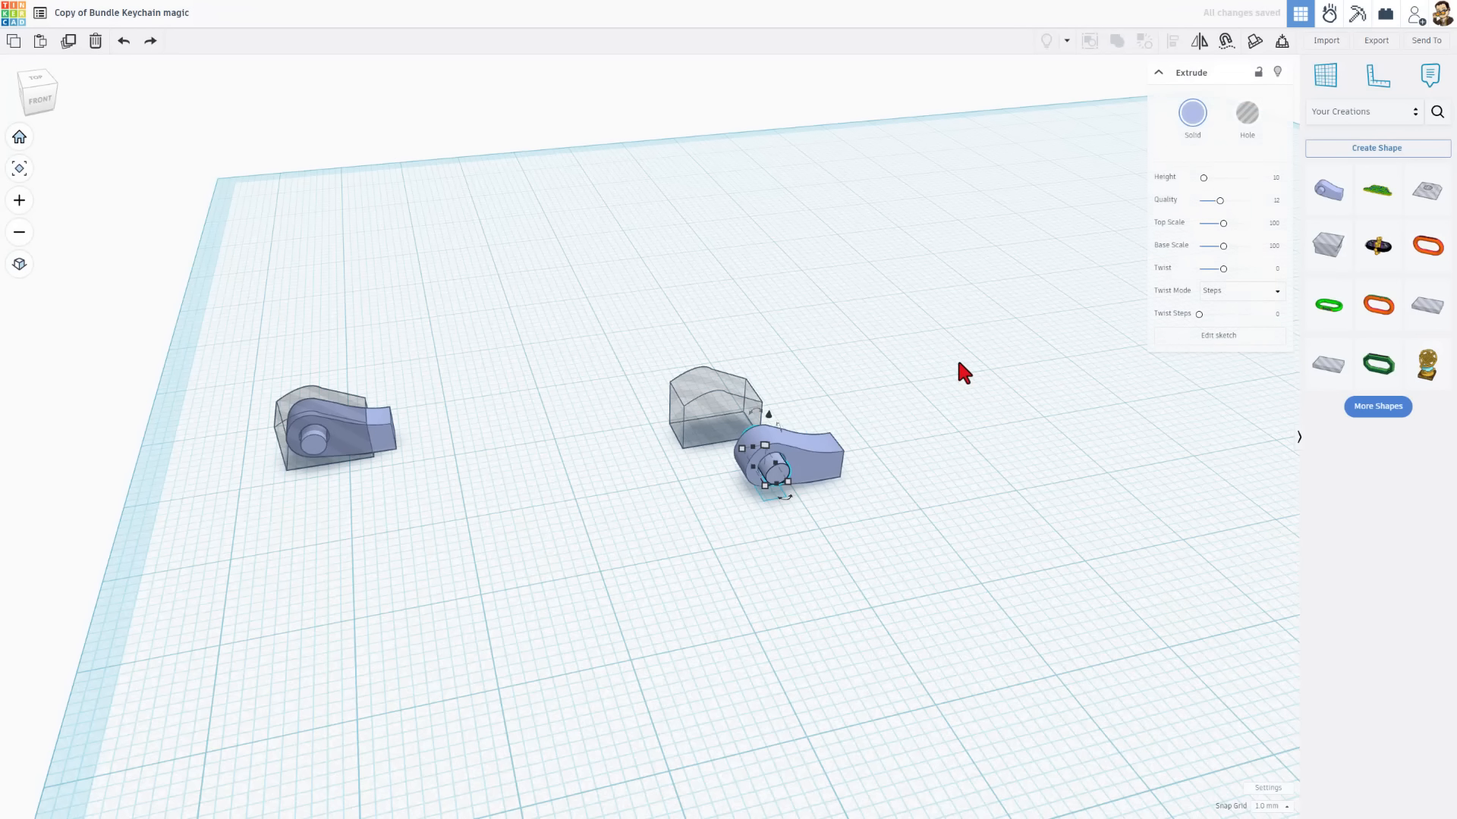
key(ctrl+z)
drag(855, 363, 742, 511)
key(Delete)
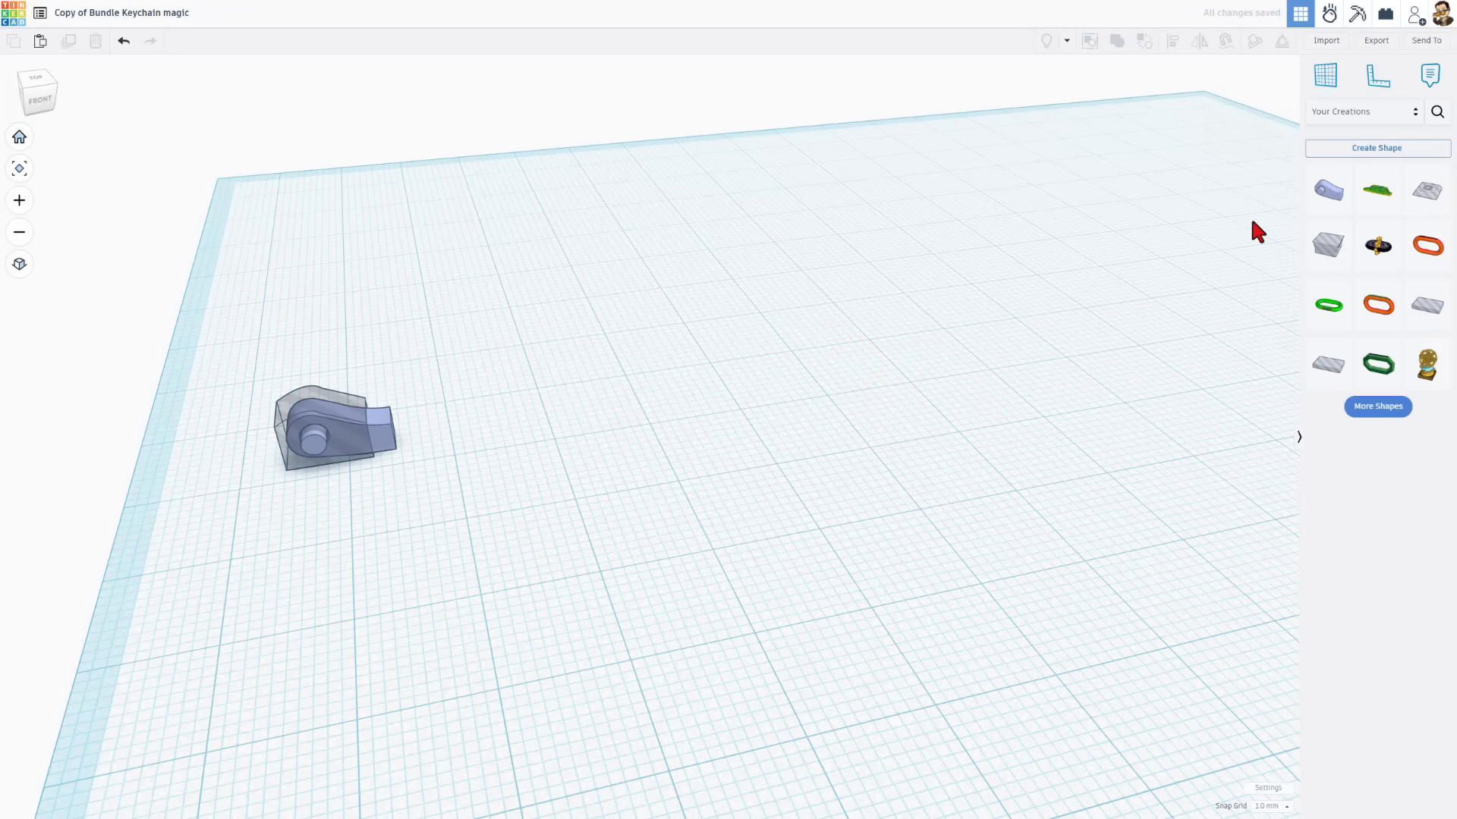
Step: Place another flexi 1 shape beside the original link and ungroup it once into a Bundle
click(1323, 191)
click(694, 453)
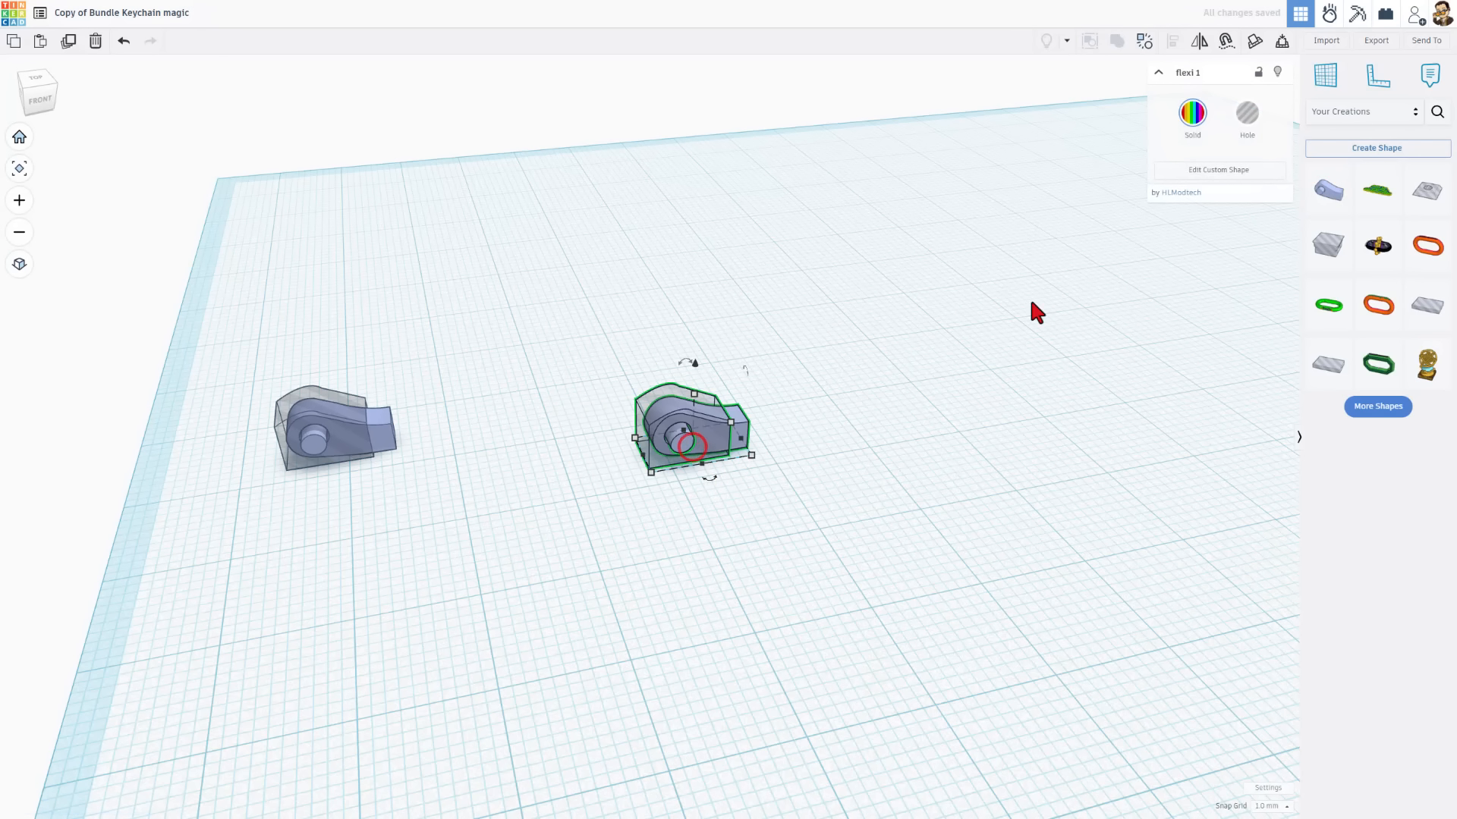
click(1144, 42)
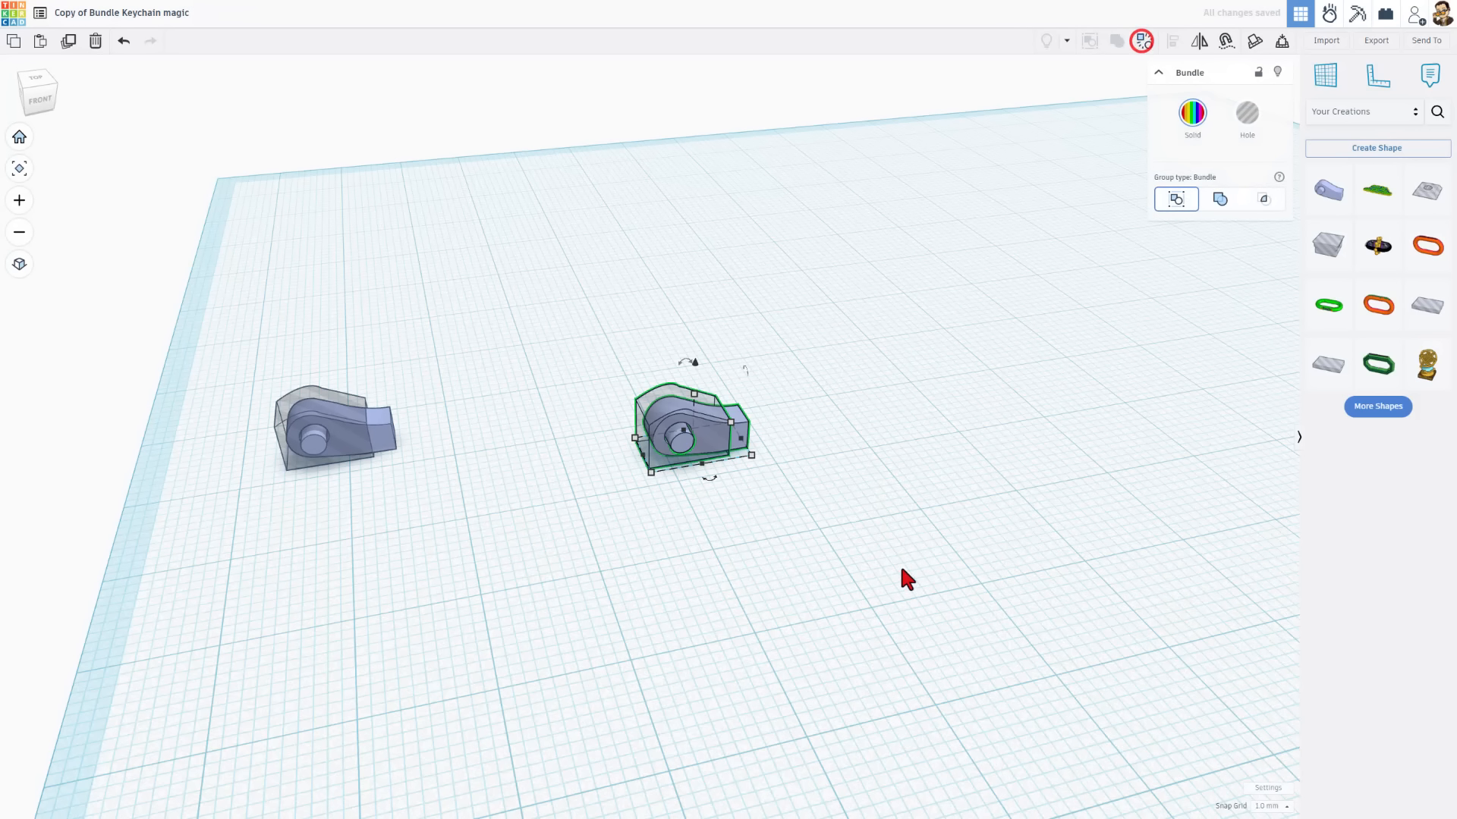
click(899, 565)
Step: Ungroup the copy's Bundle into separate parts and move the hole shape behind the link body
click(712, 431)
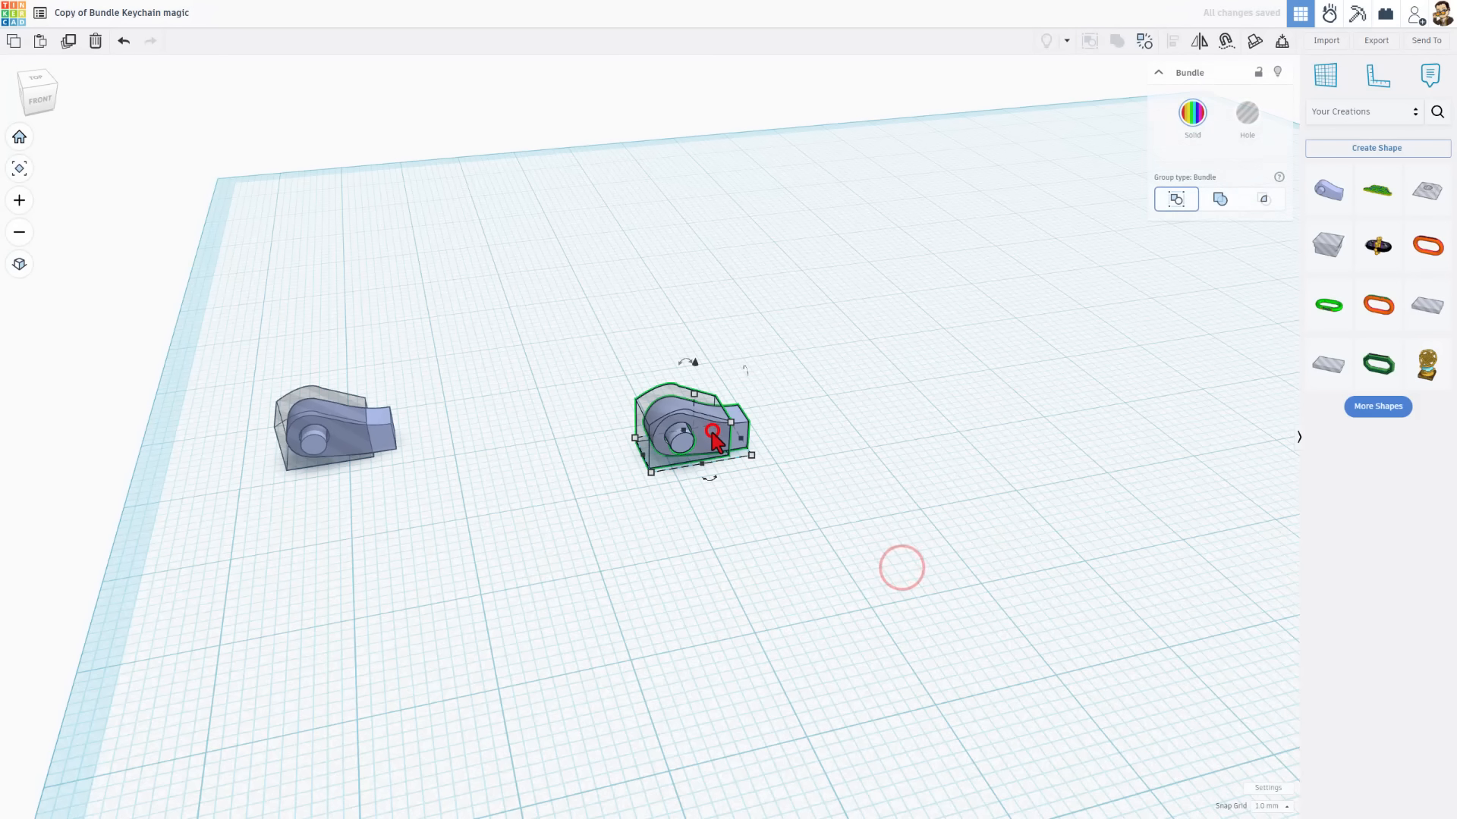
click(1145, 43)
click(1008, 273)
drag(661, 412, 728, 356)
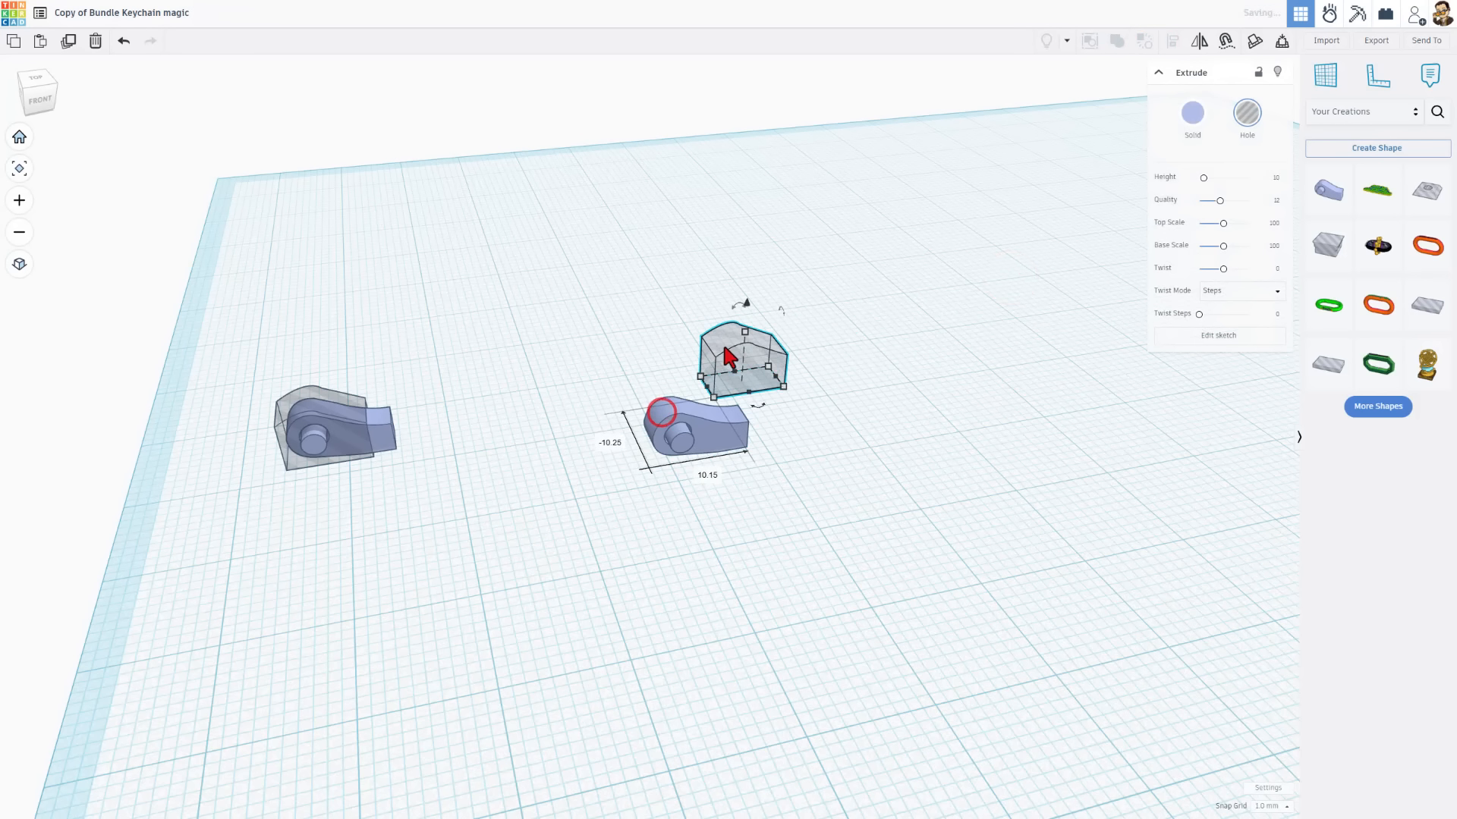
Step: Delete the copy's separated link body, pin and hole shape from the workplane
click(839, 416)
right_drag(839, 417, 909, 393)
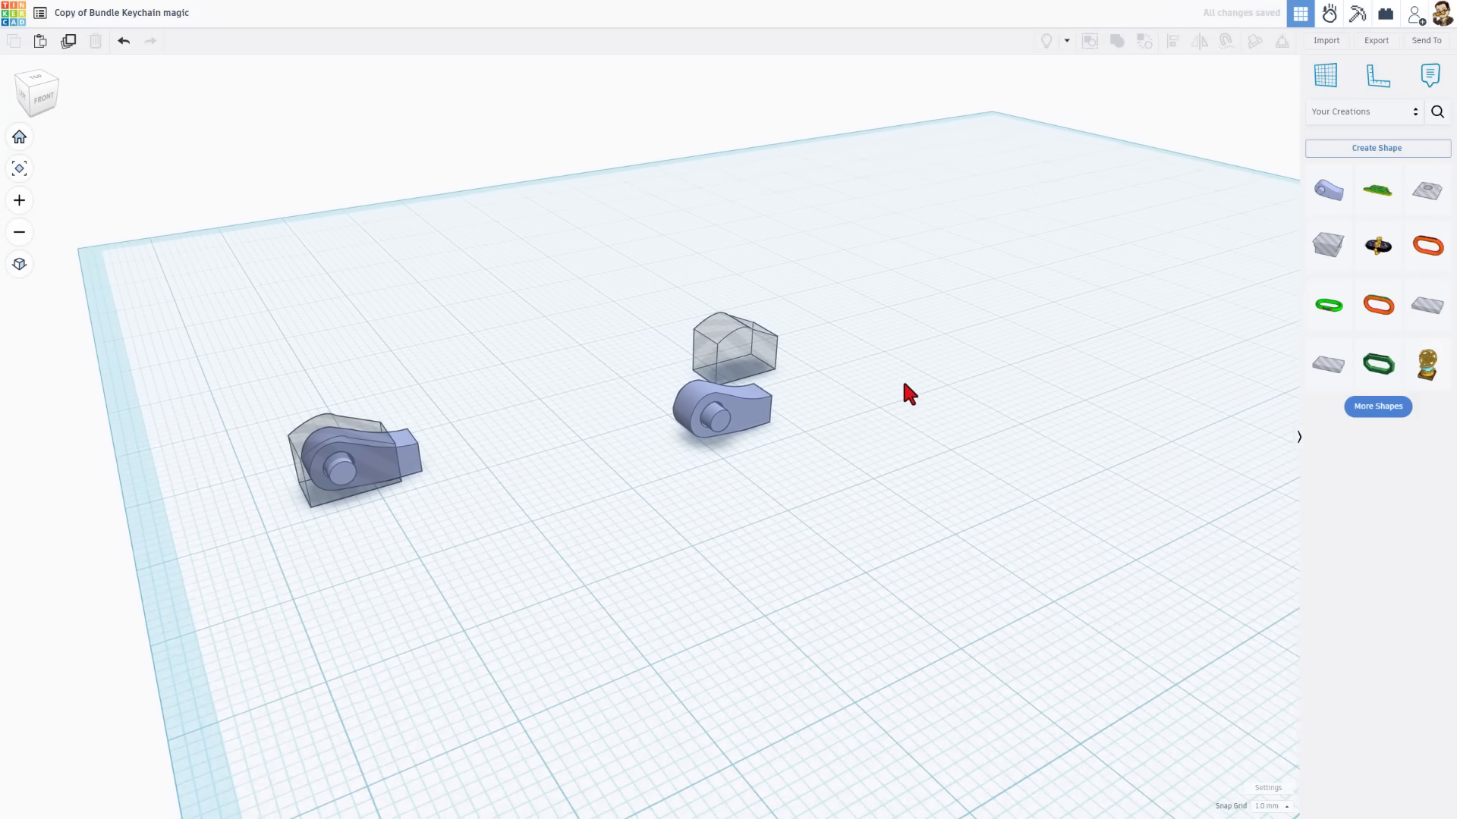
drag(676, 309, 777, 496)
key(Delete)
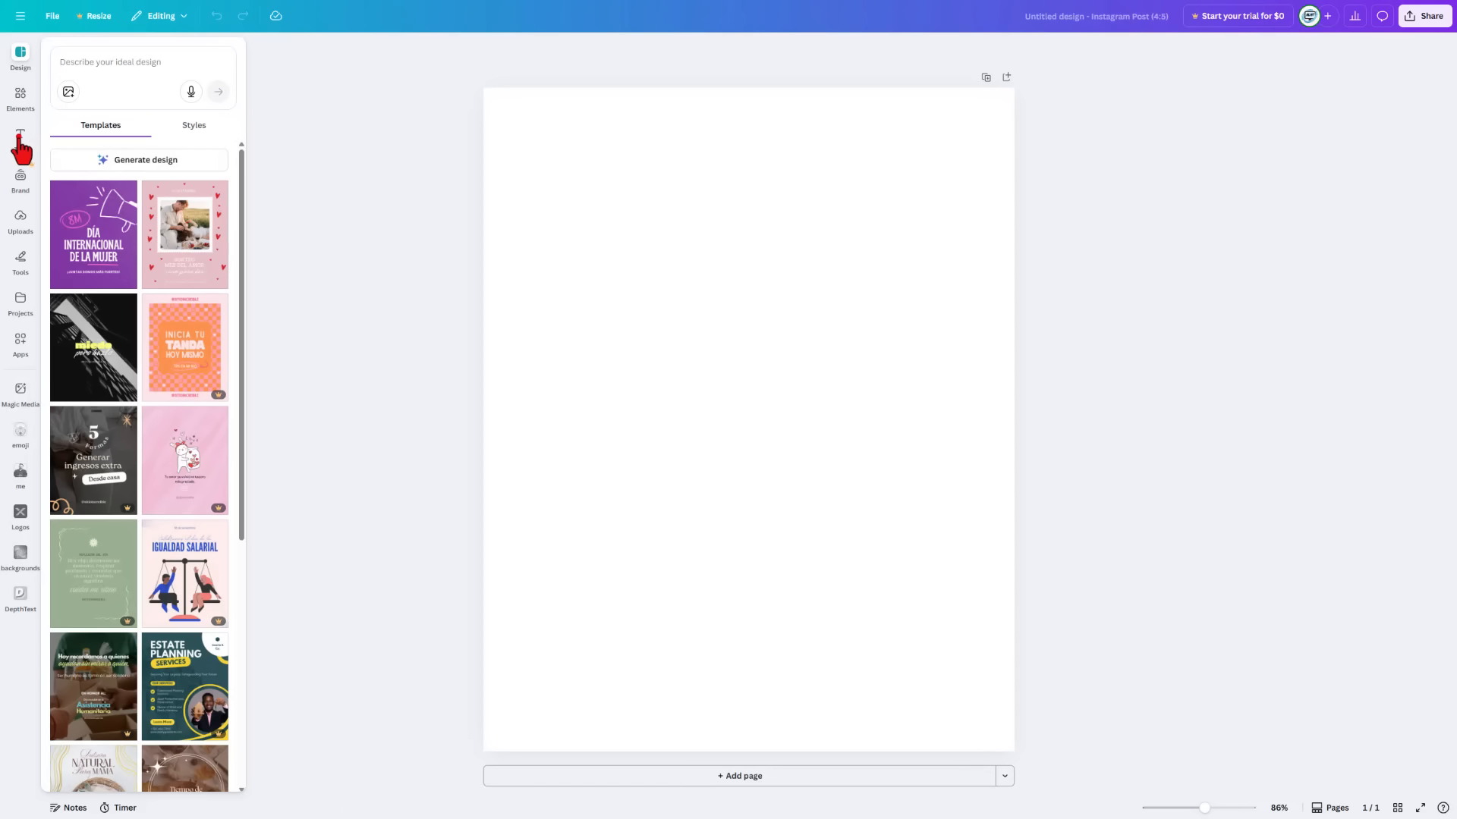
Step: Add a text box reading "HLMT" in the Shrikhand font to the blank page
click(21, 140)
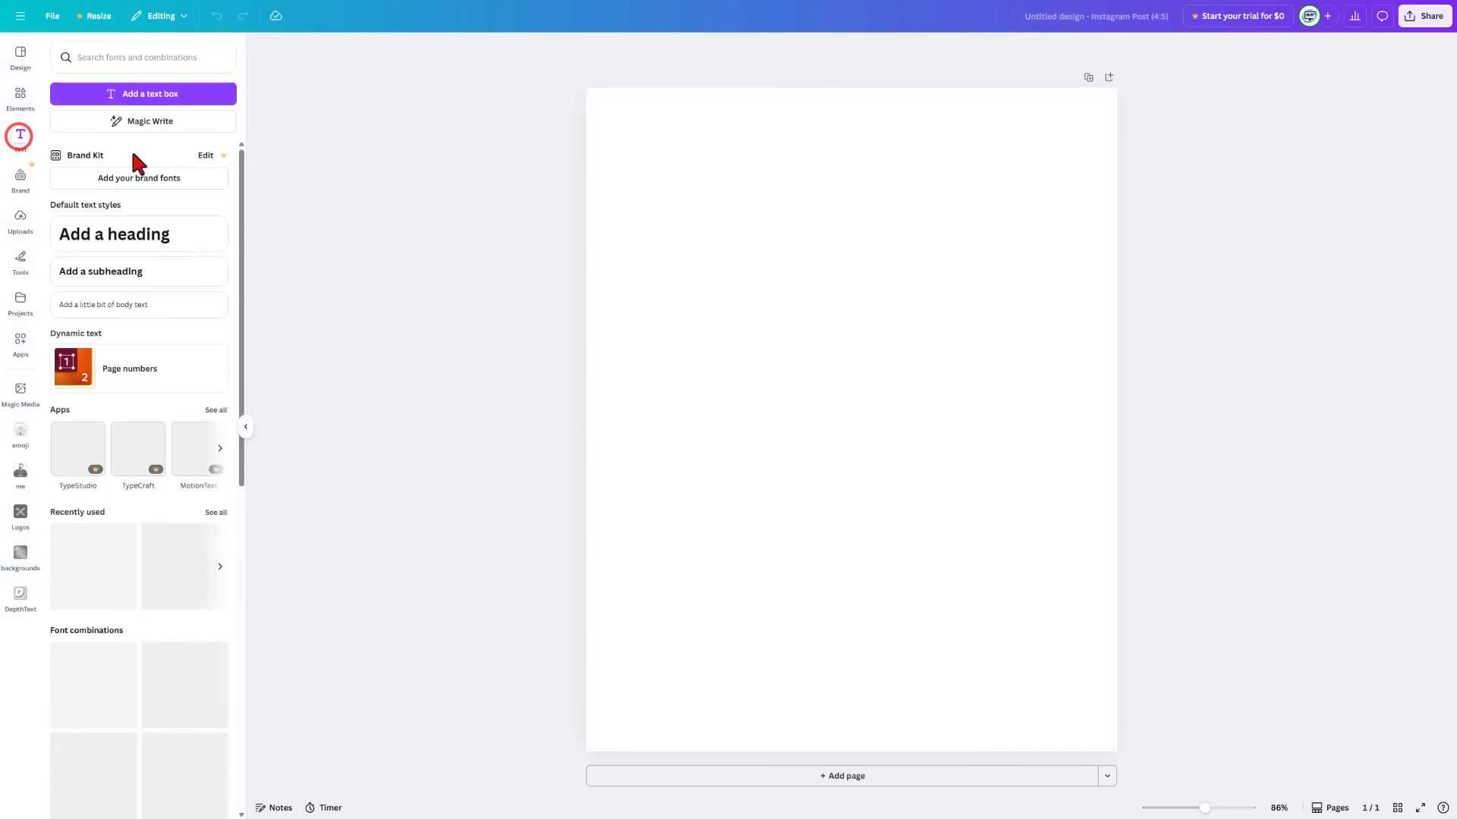
click(162, 97)
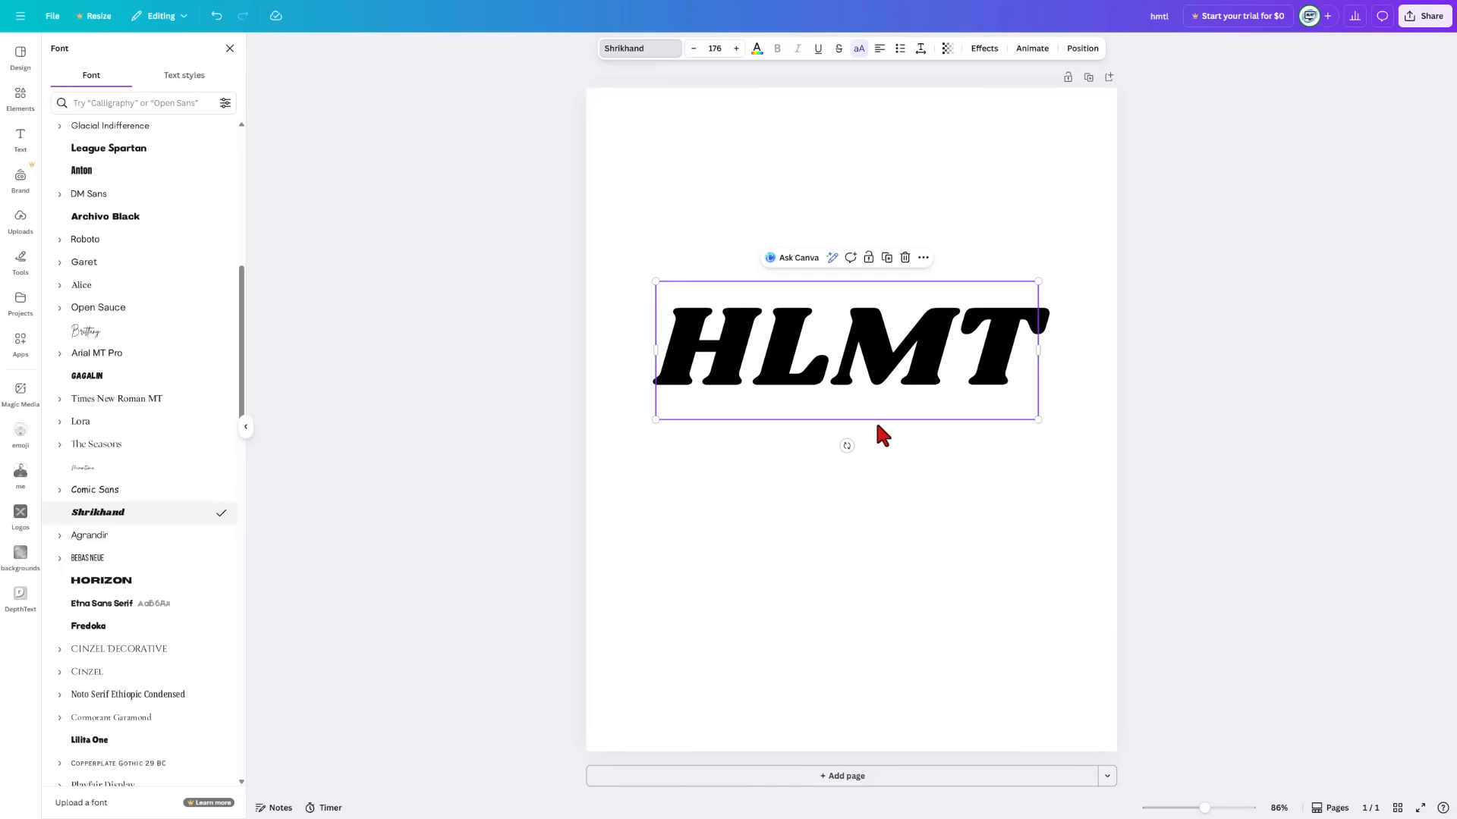
Step: Capture a screenshot of just the HLMT lettering and send the image to Dropbox
click(927, 472)
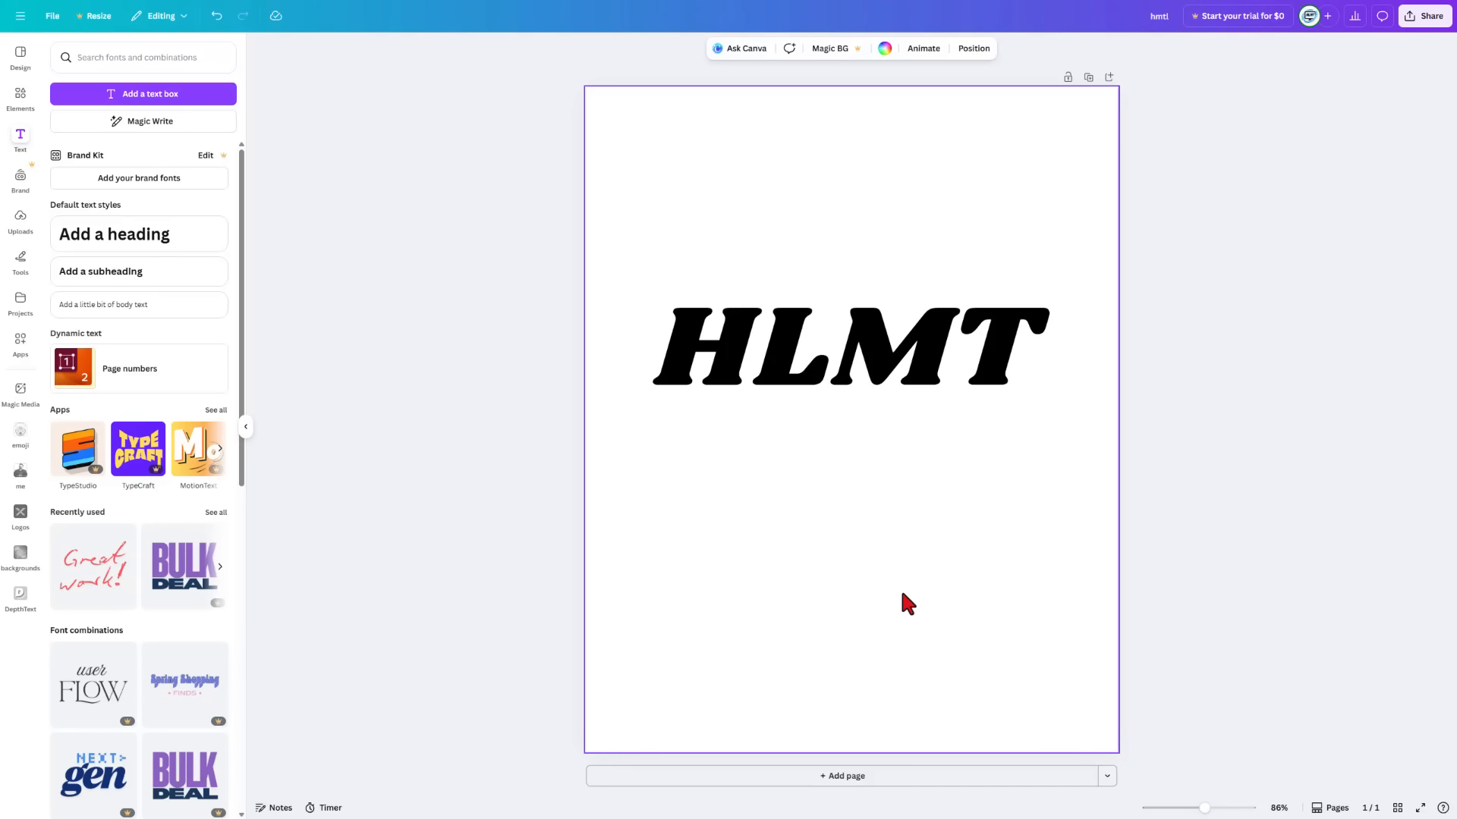
key(Print)
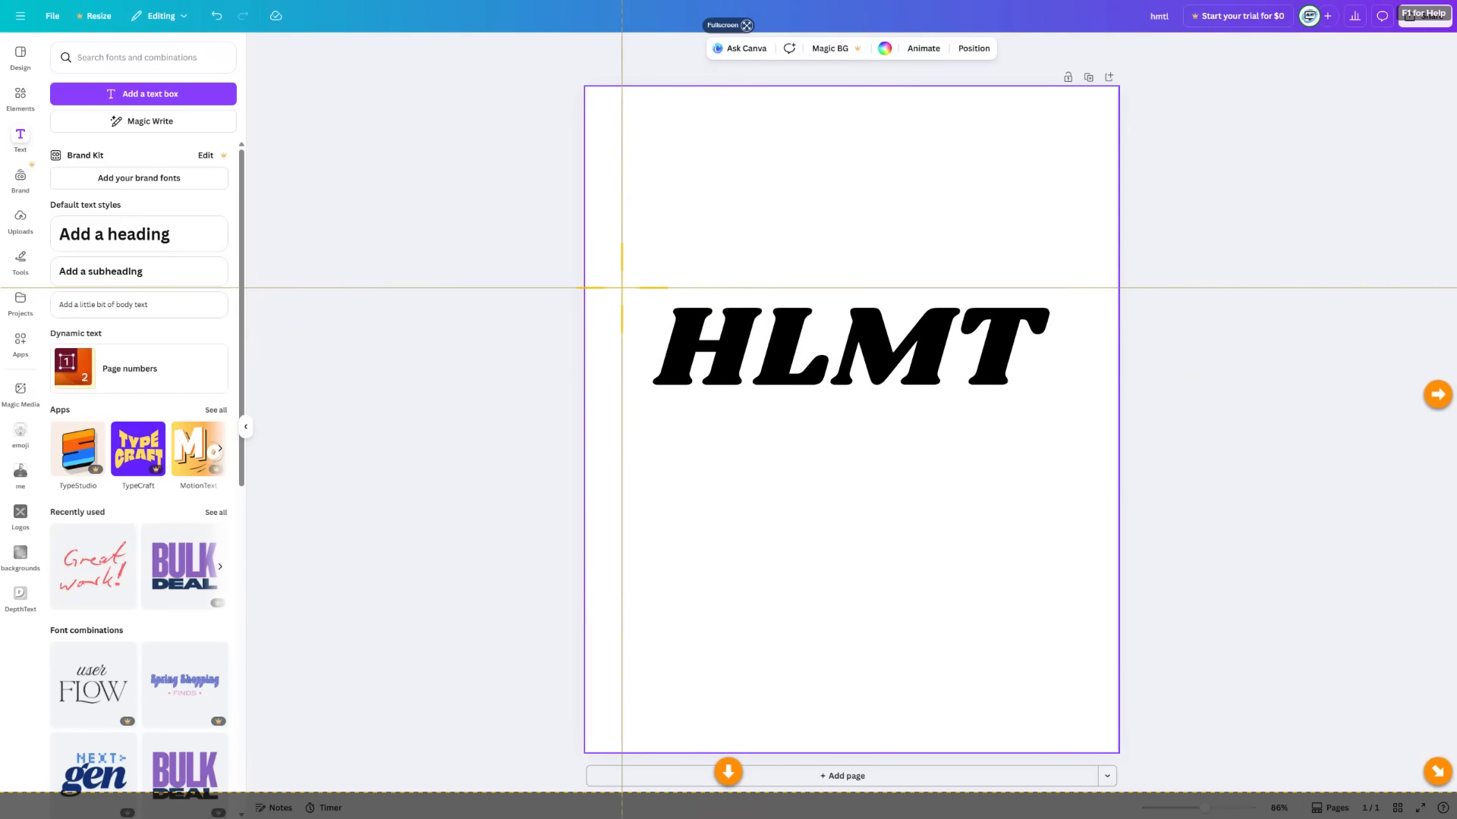
drag(622, 287, 1062, 408)
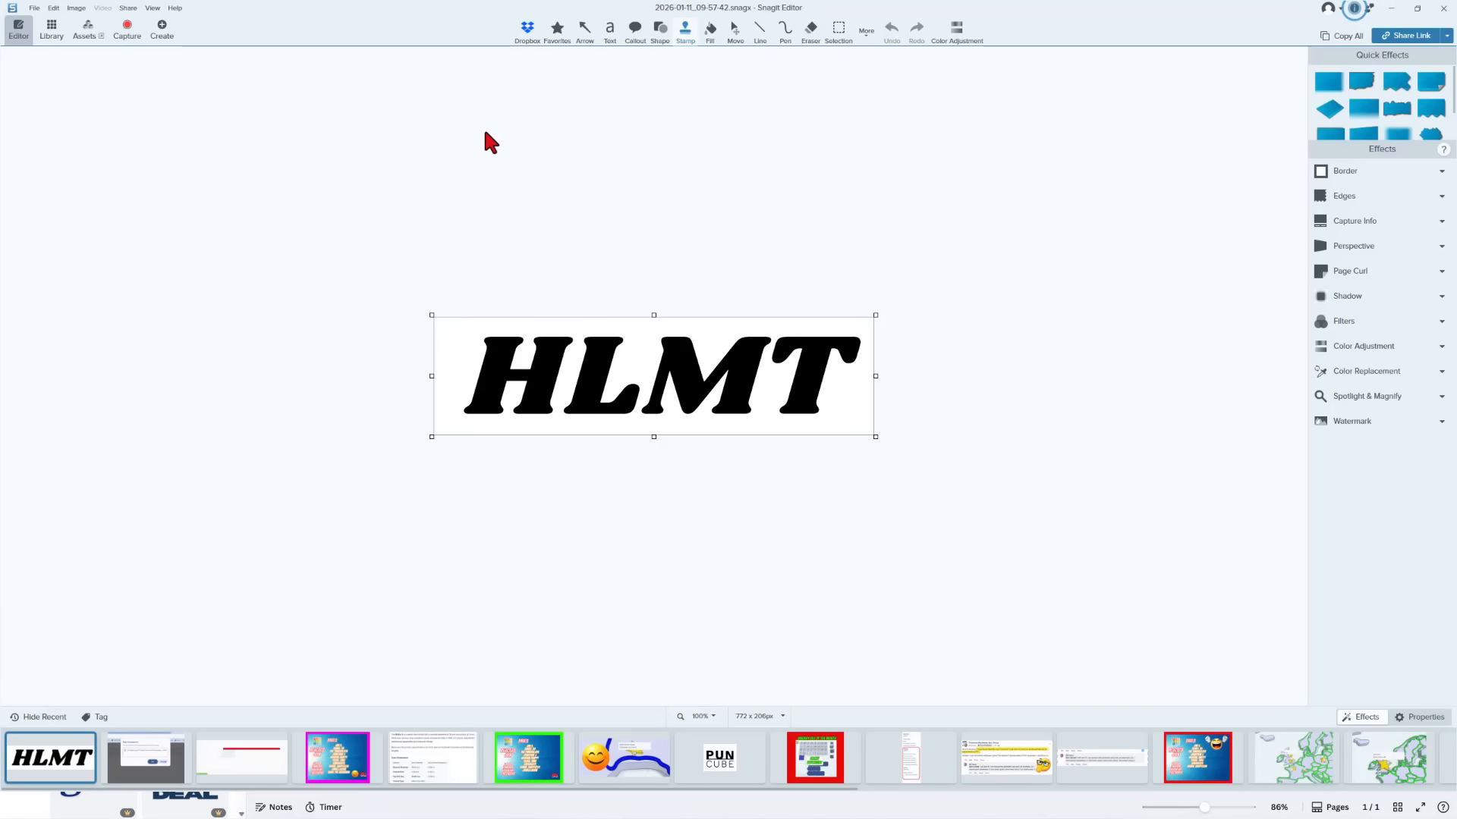
click(527, 24)
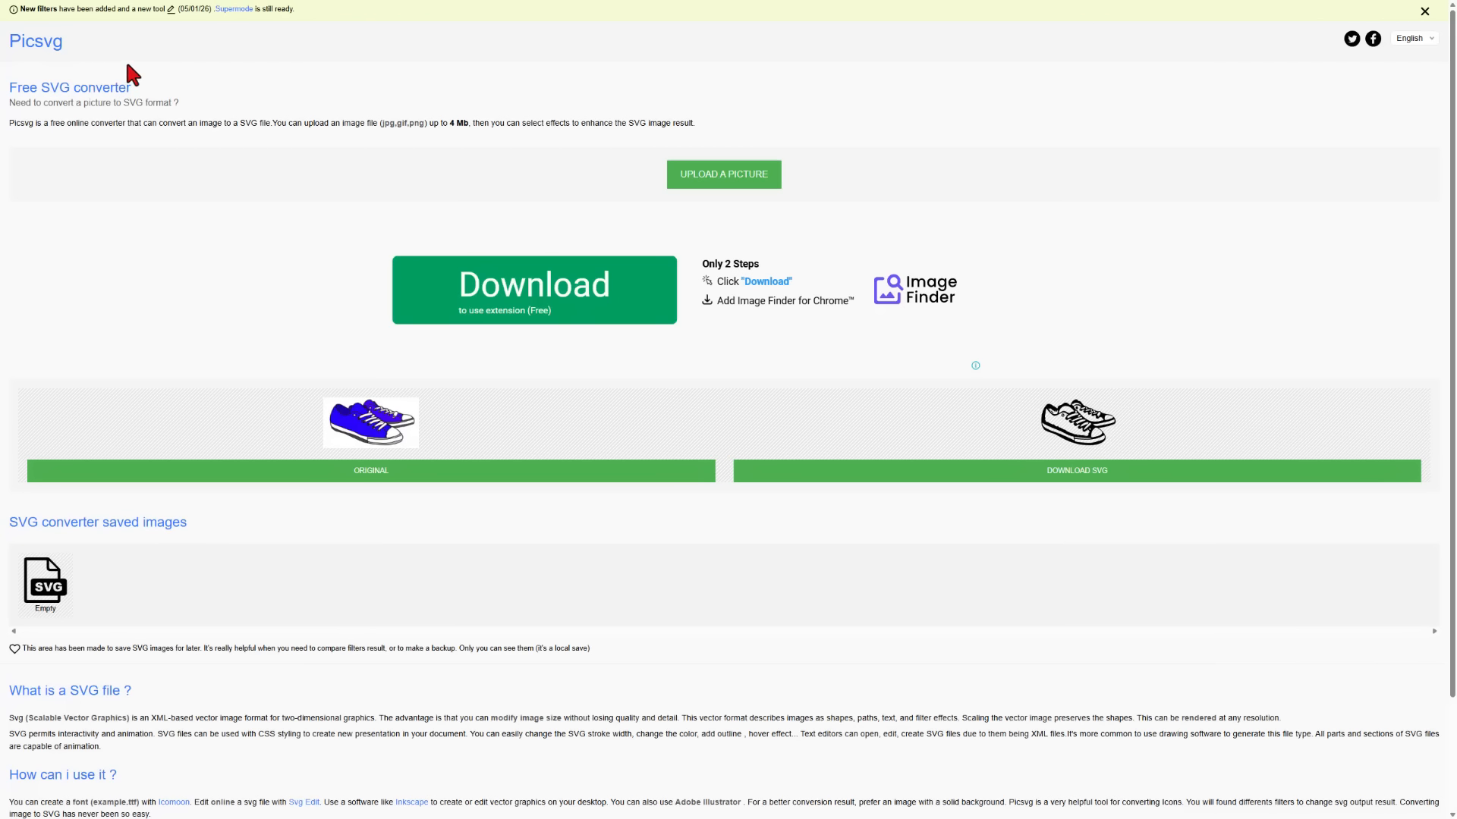
Step: Switch to Picsvg and upload the captured HLMT screenshot for conversion to SVG
click(711, 180)
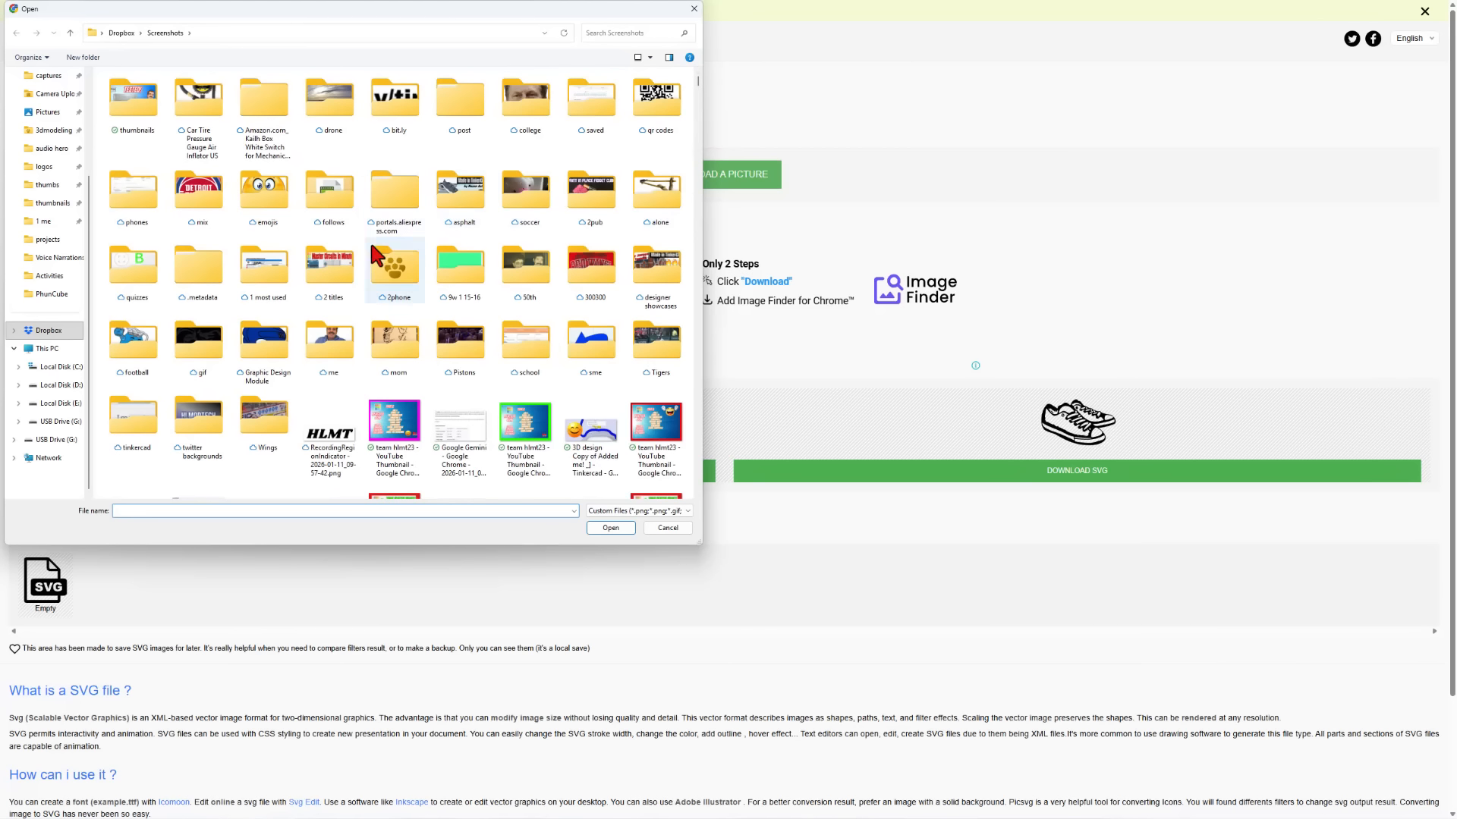
double_click(331, 446)
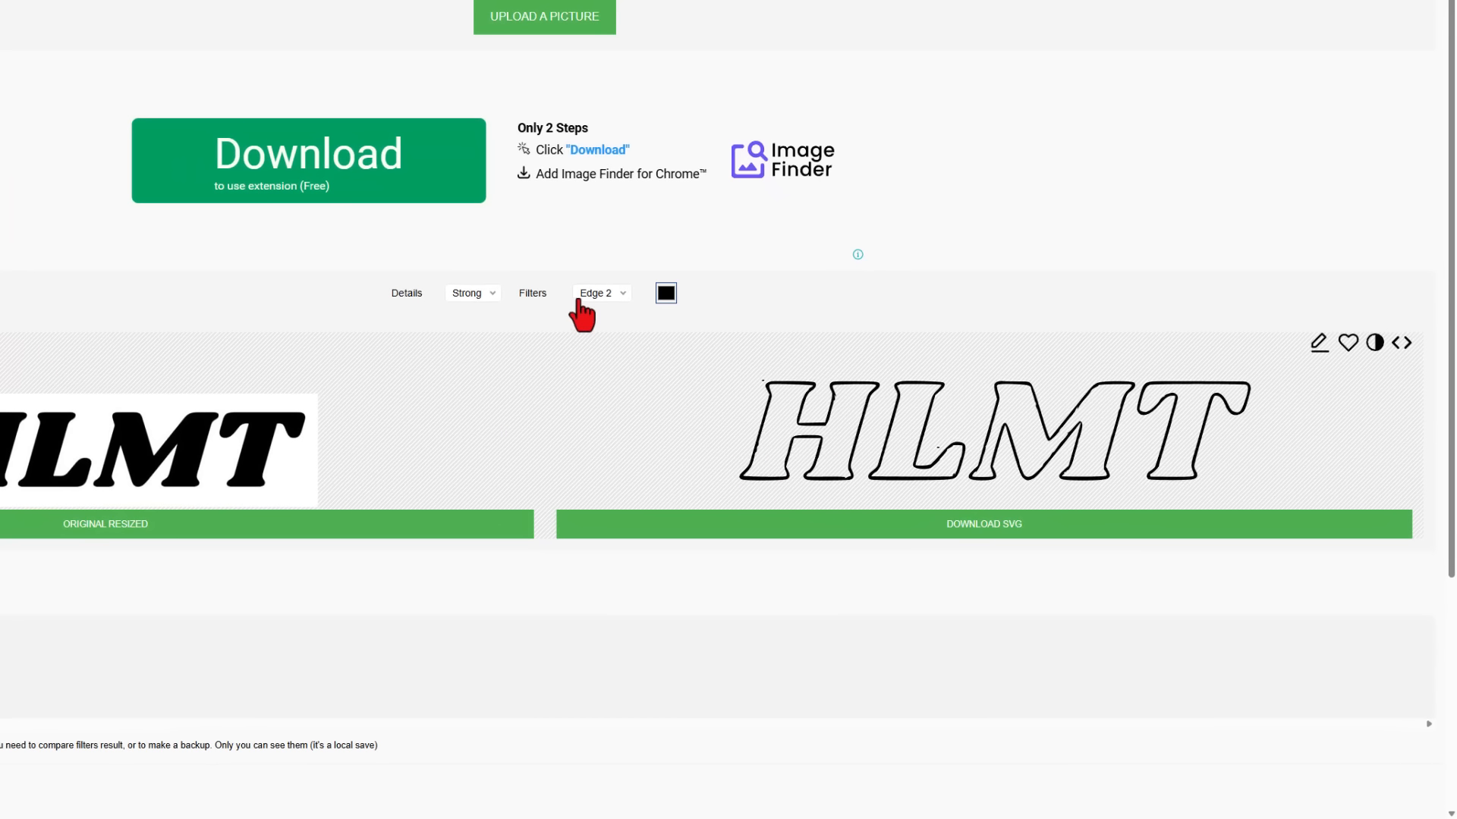
Step: Try the Internal 2, Edge 3, Internal 5, Smooth 2 and Clean 1 filters on the HLMT image
click(596, 295)
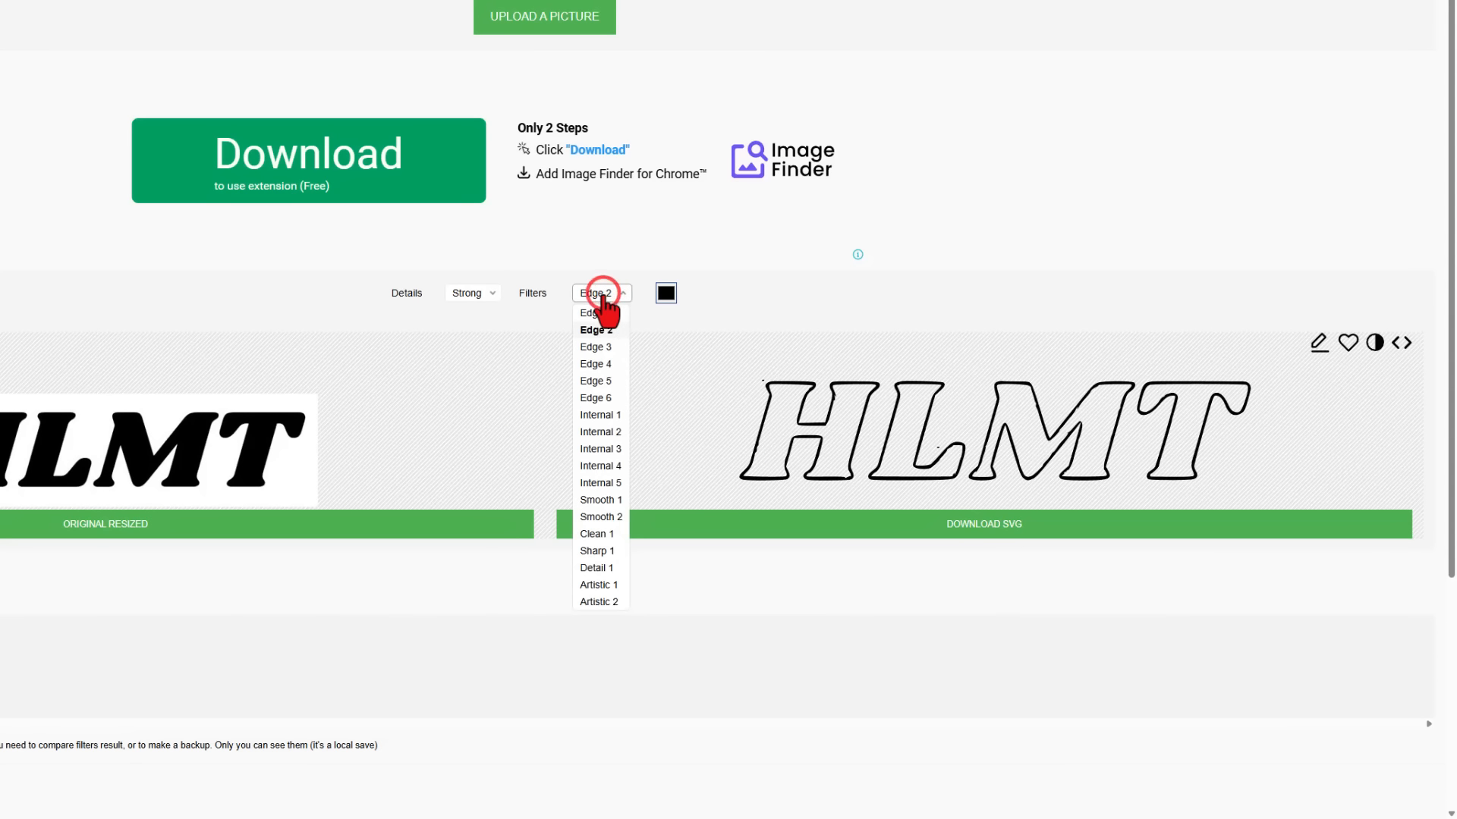
click(600, 432)
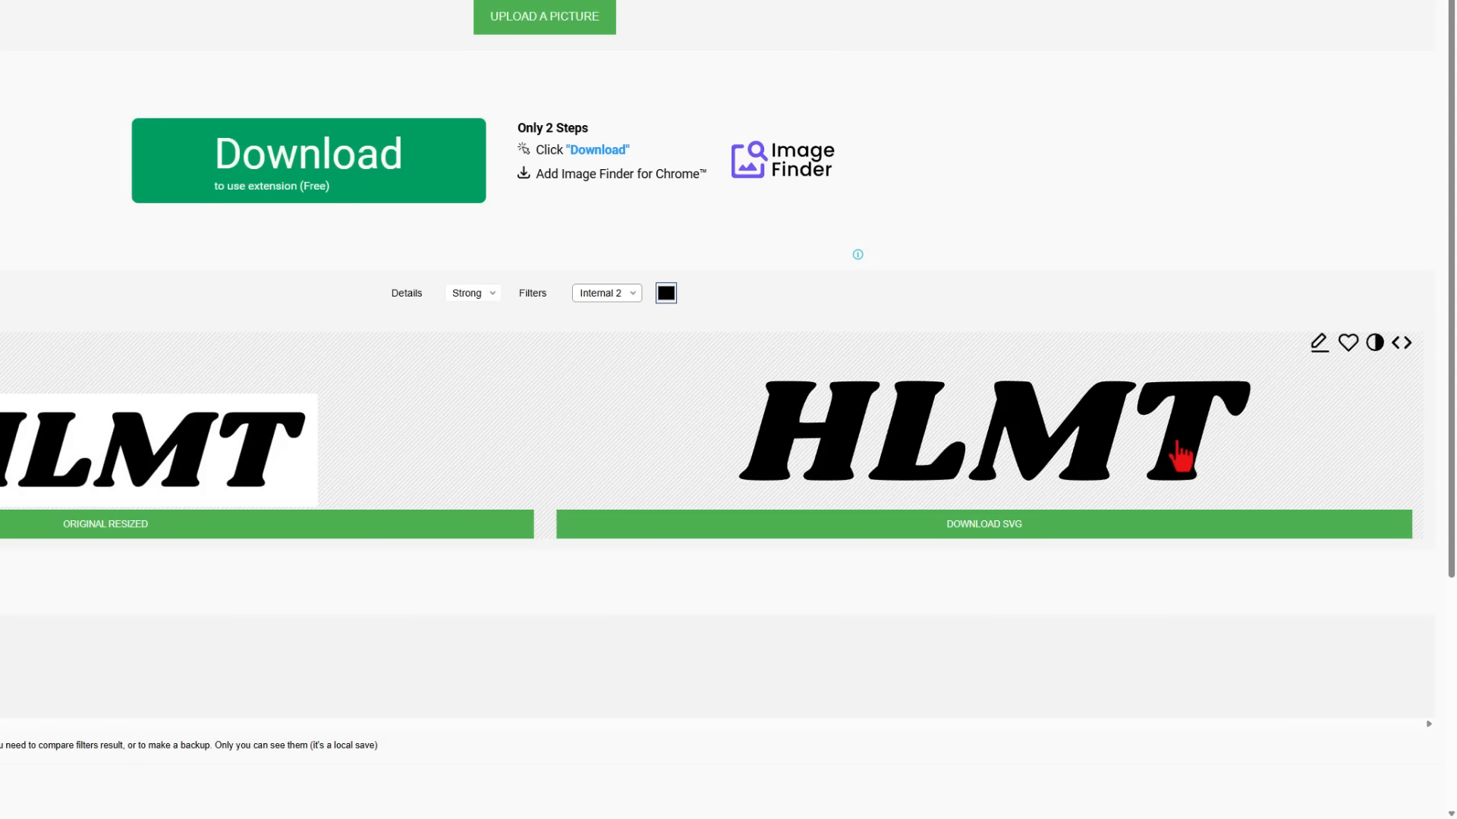
click(600, 293)
click(597, 340)
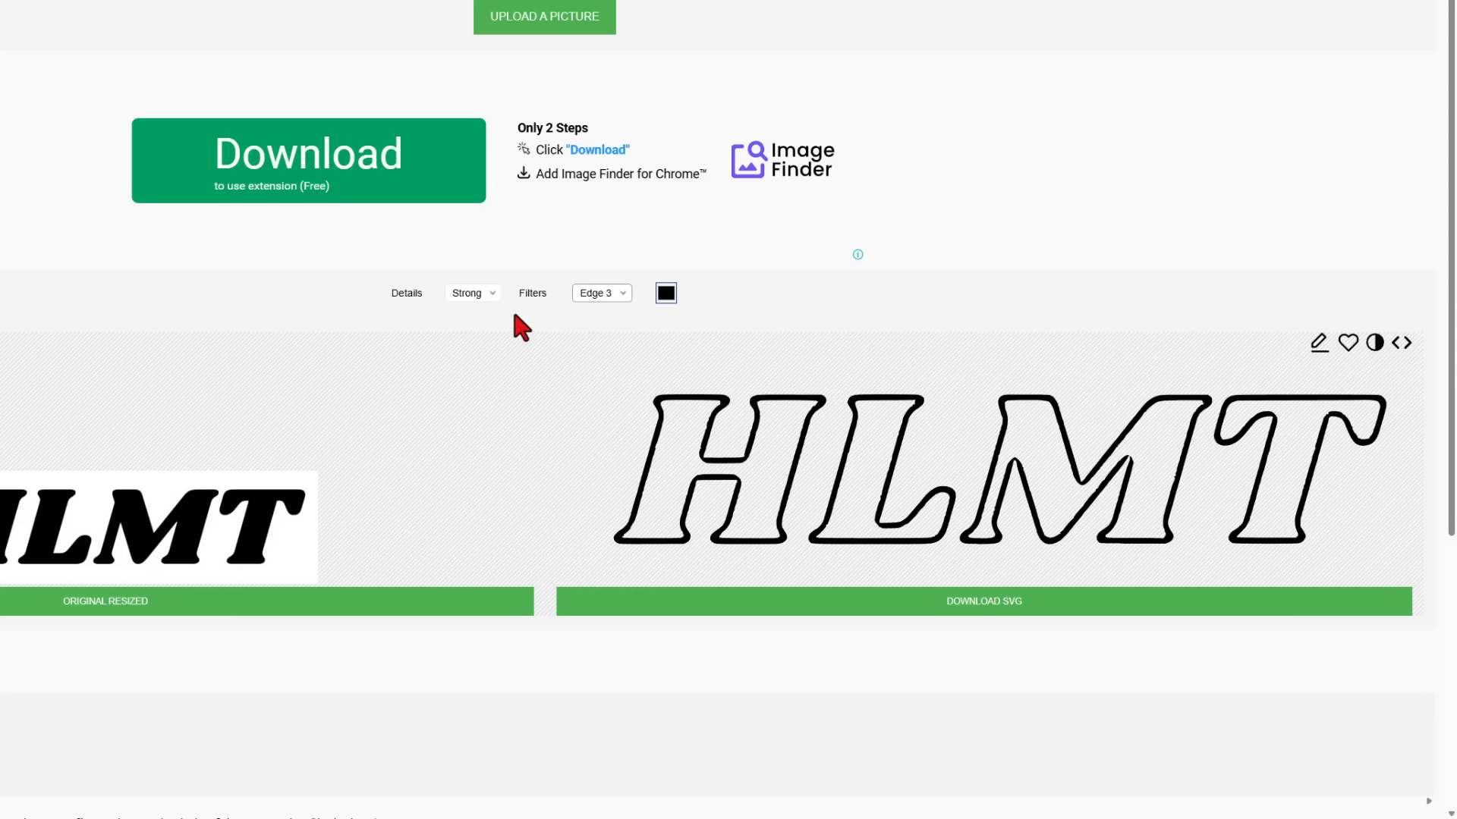
click(612, 296)
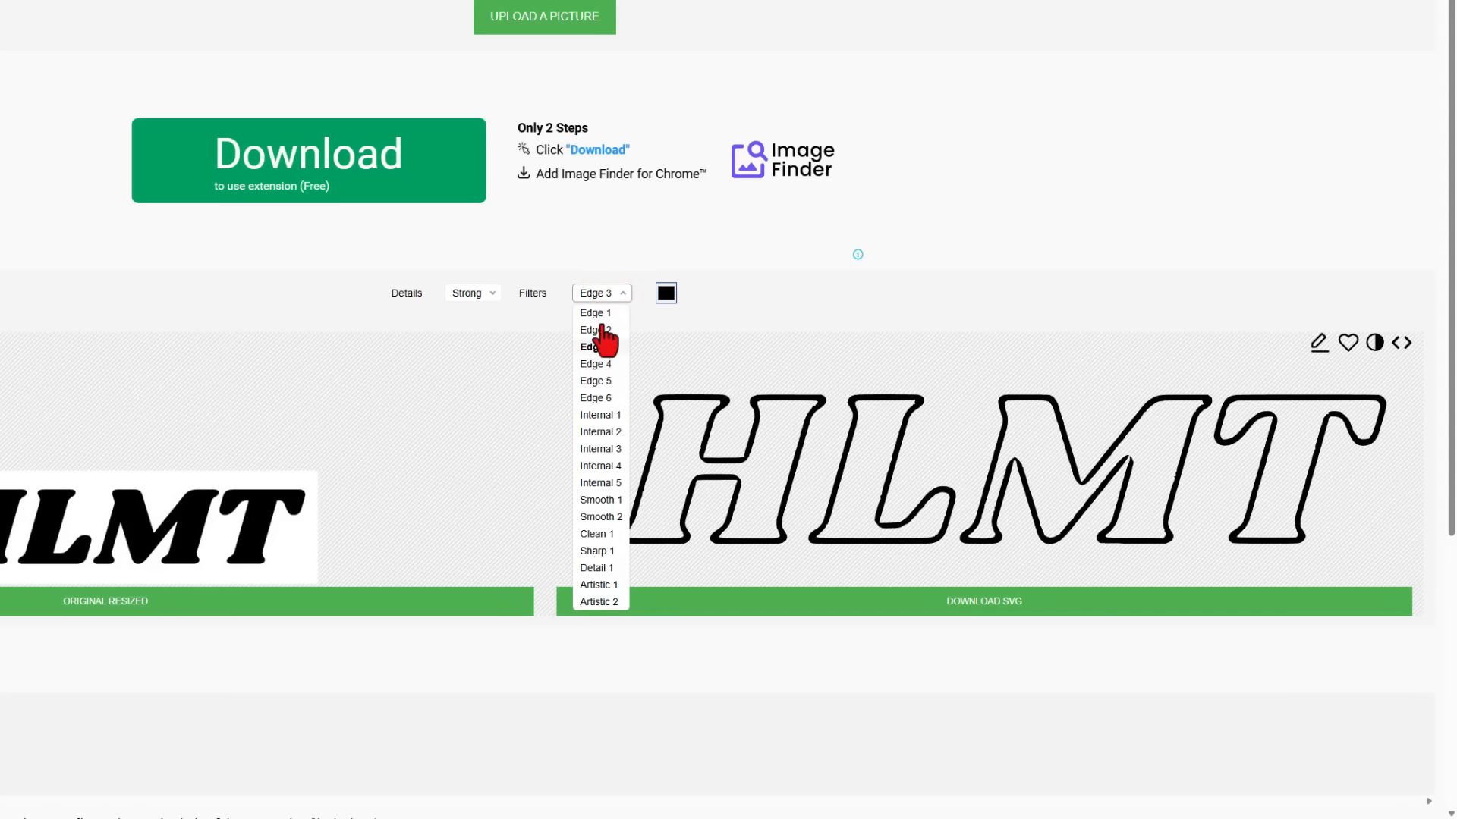
click(600, 483)
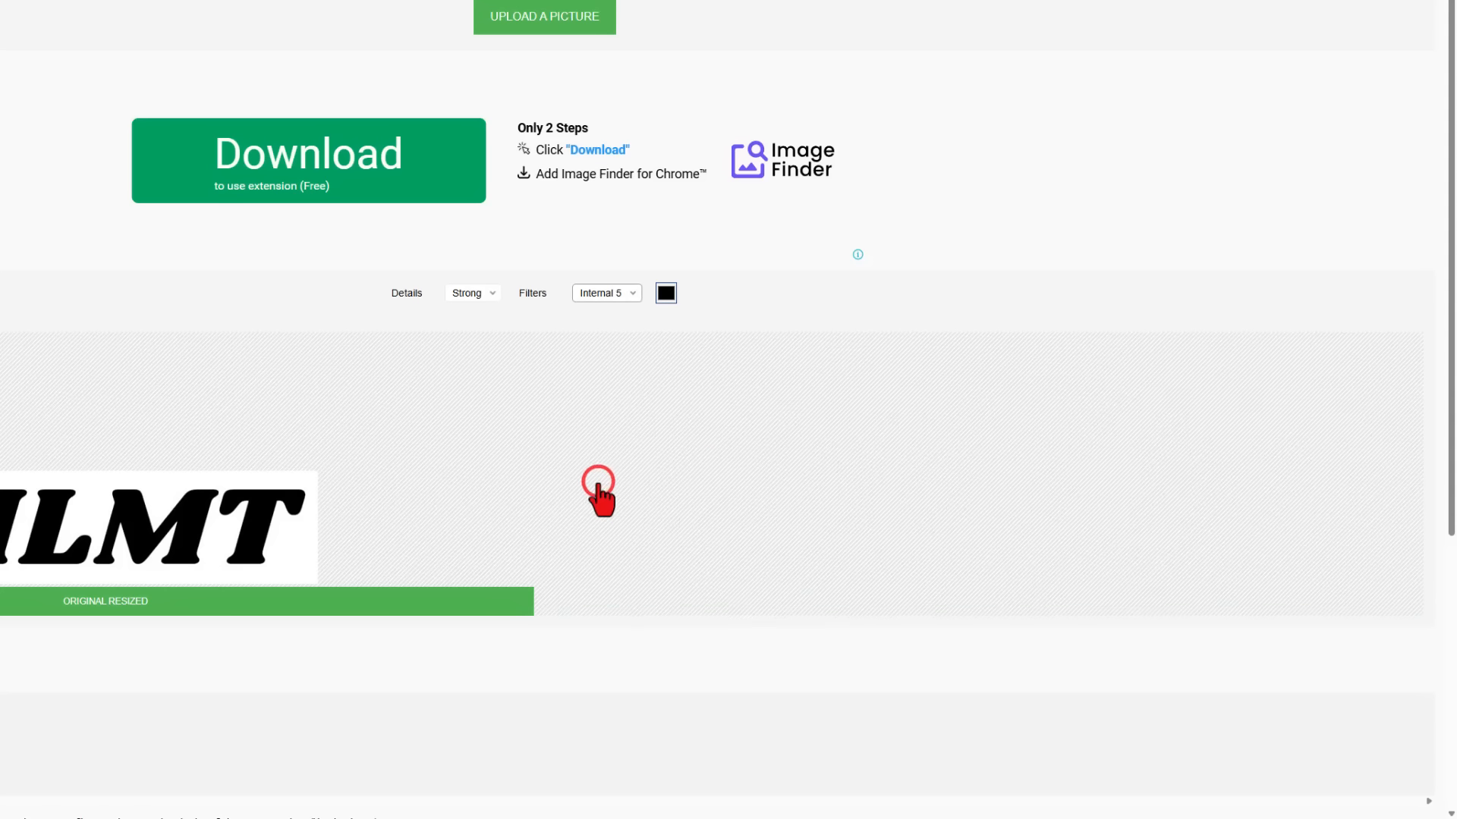
click(607, 293)
click(593, 517)
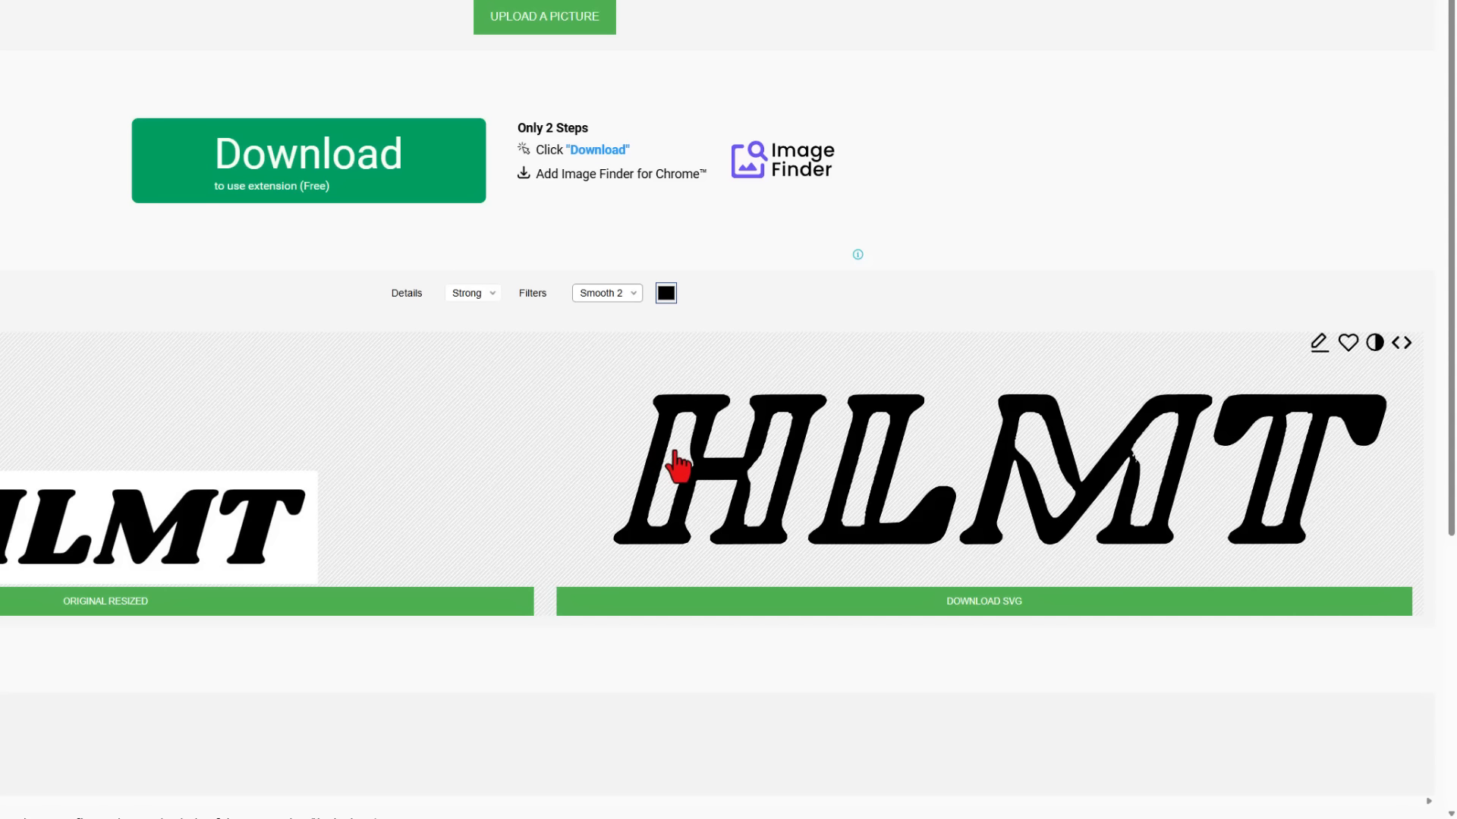
click(619, 310)
click(604, 536)
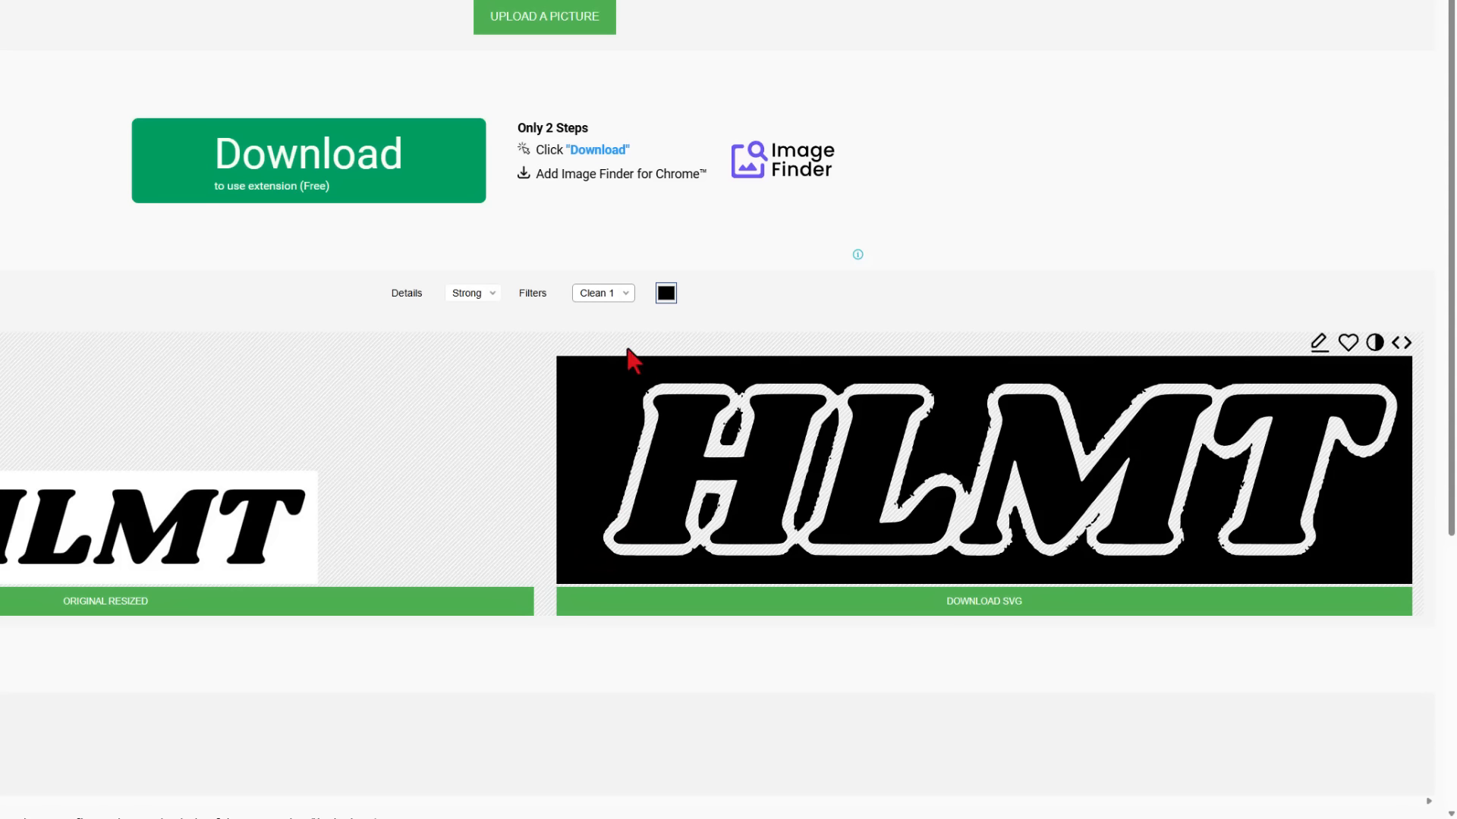
Step: Apply the Sharp 1 filter and download the vector lettering to the Downloads folder as "hlmt v5"
click(596, 293)
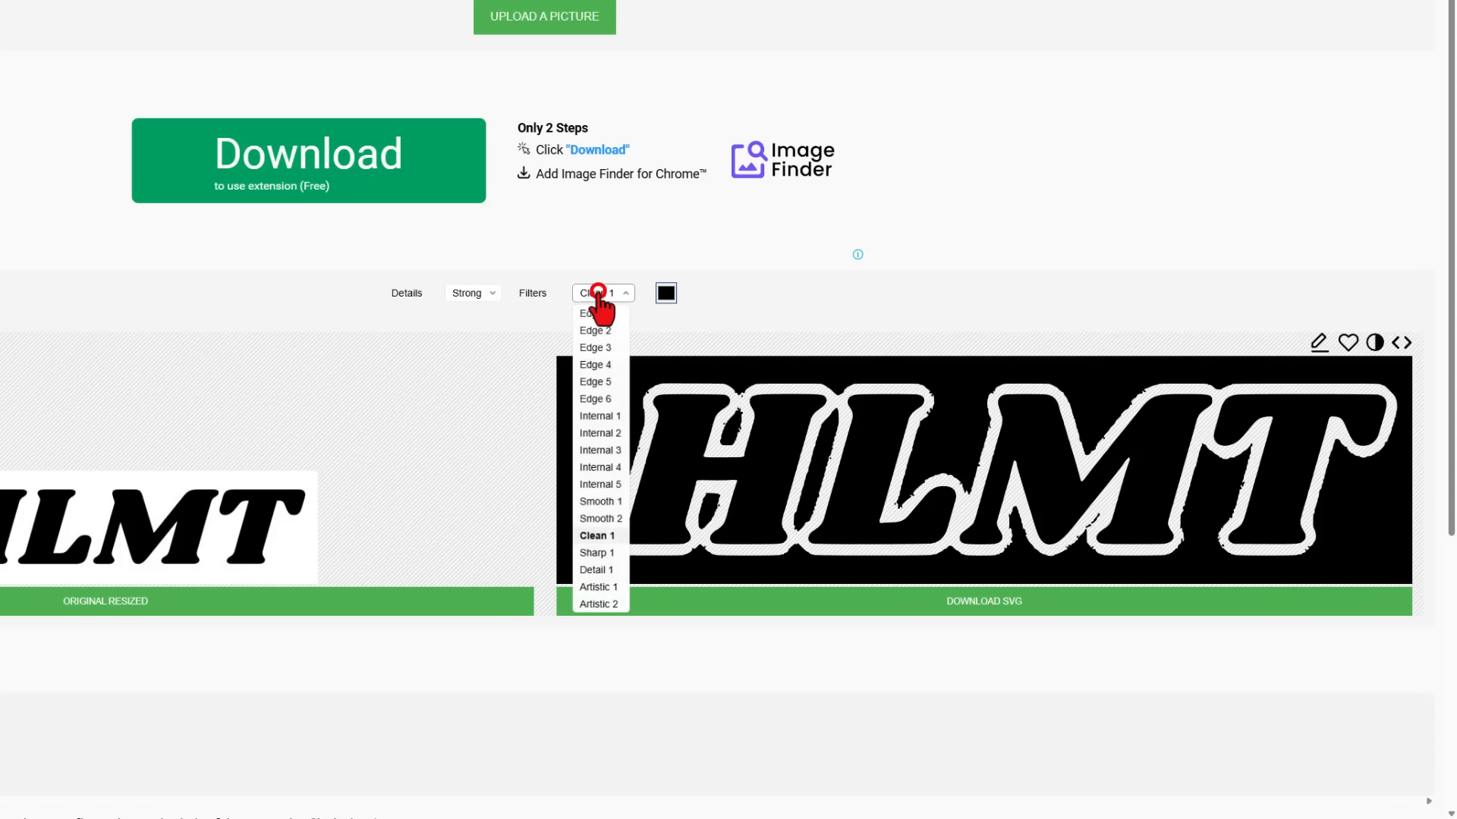
click(596, 551)
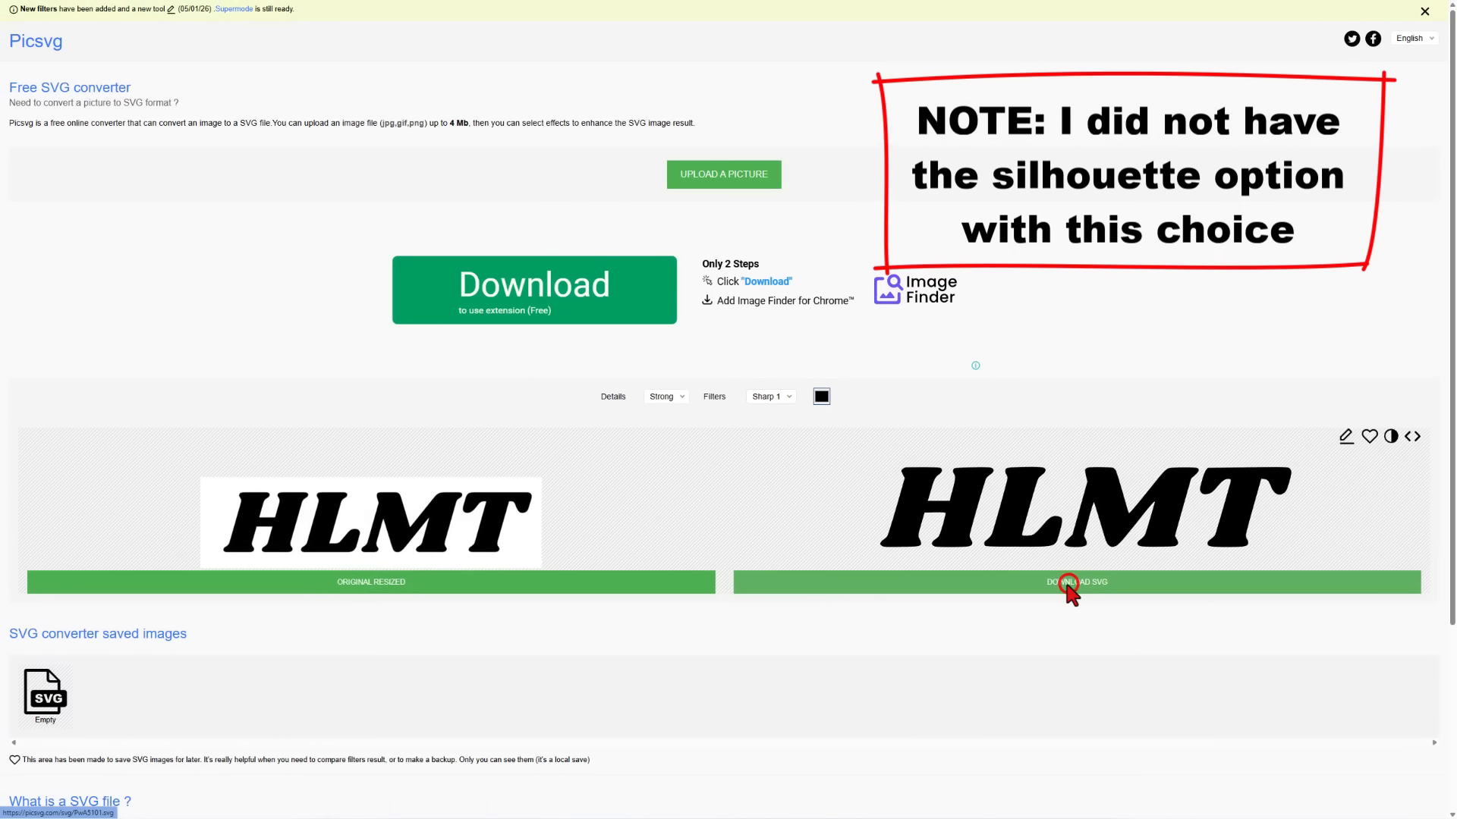
click(1067, 582)
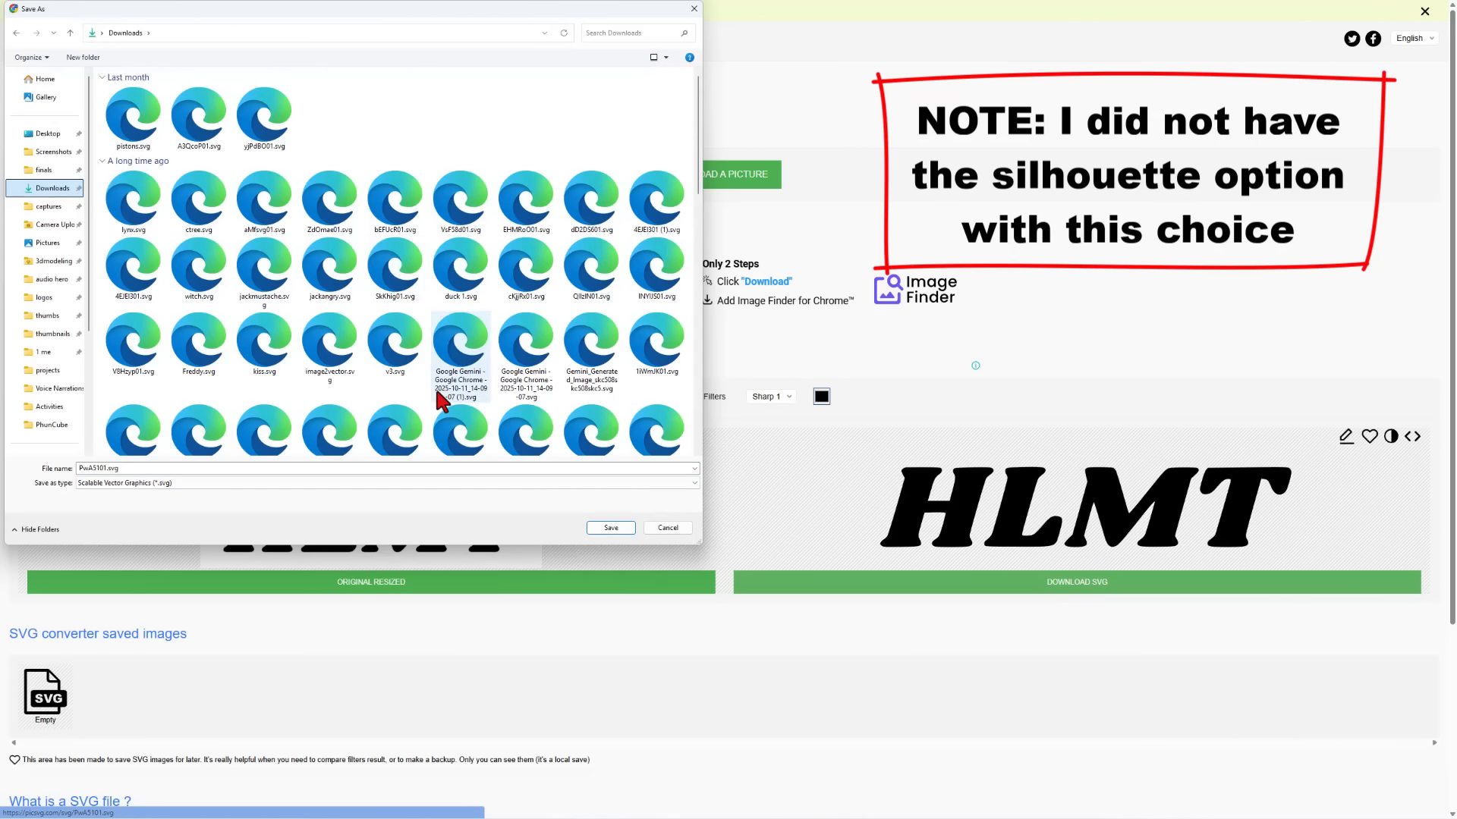
double_click(109, 468)
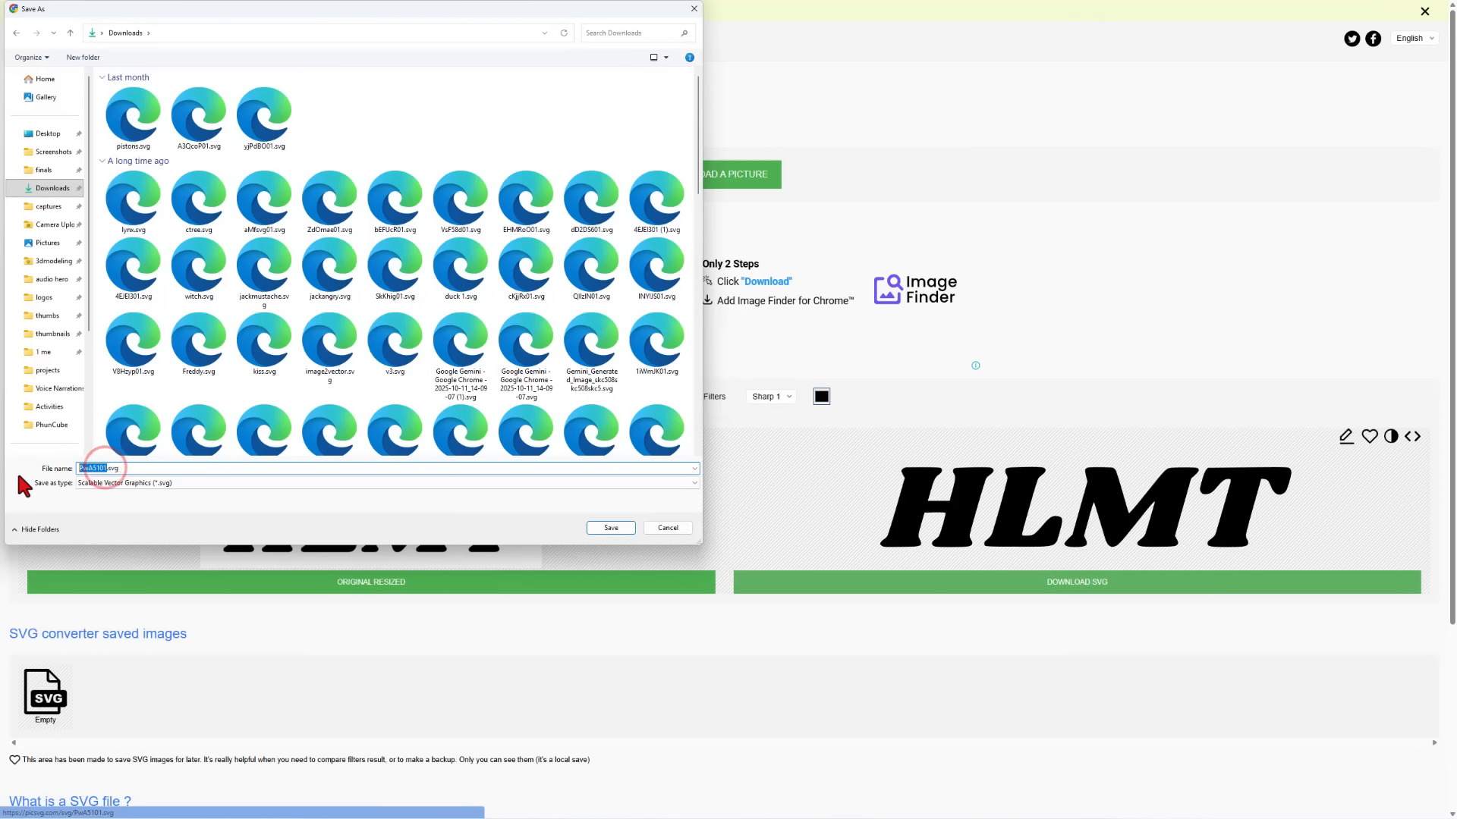
text(hlmt v5)
click(611, 529)
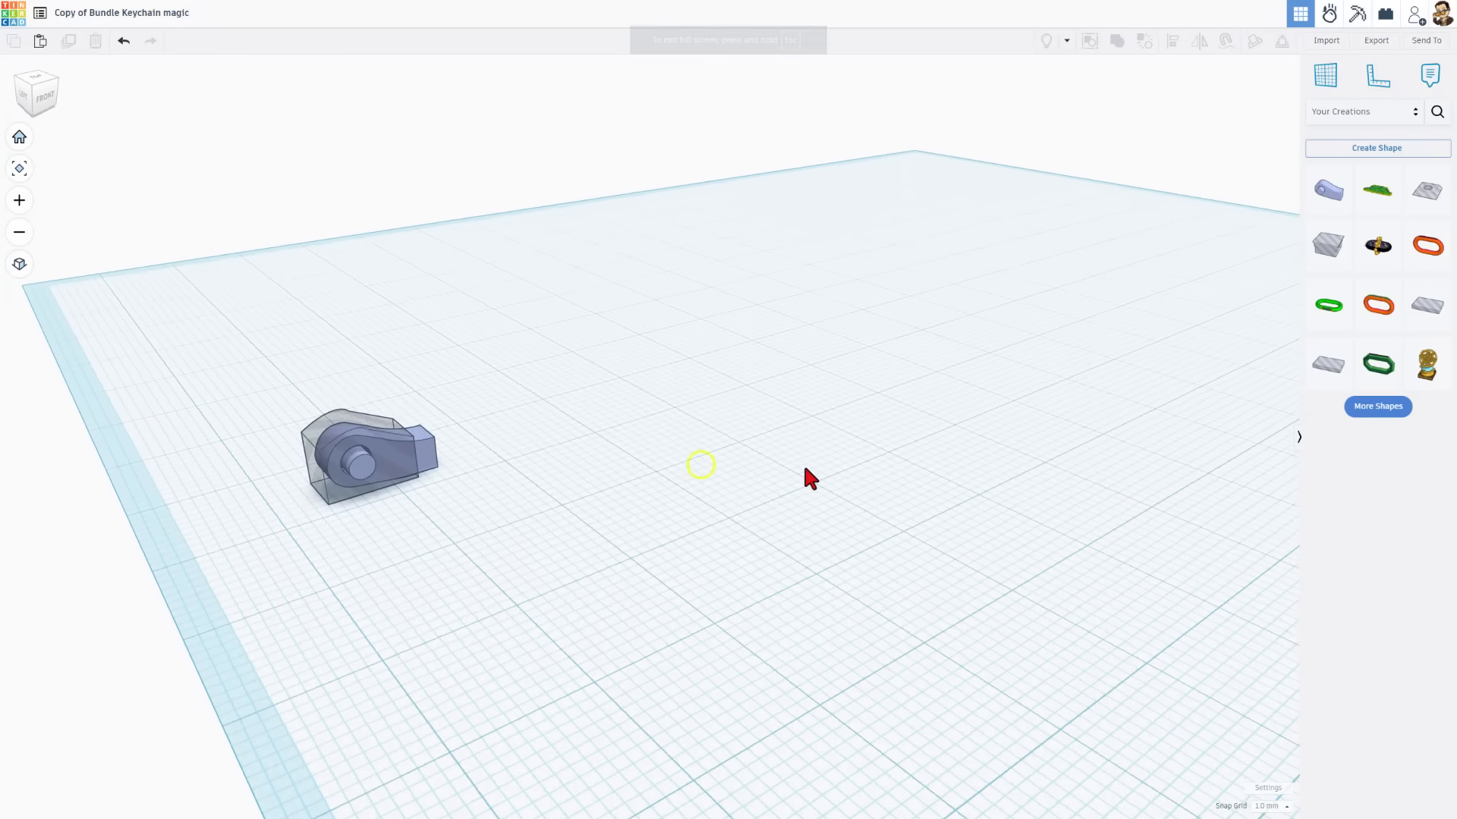
Step: Switch to Tinkercad and import hlmt v5.svg from Downloads, centered on the art, with a width of 75 mm
click(1319, 47)
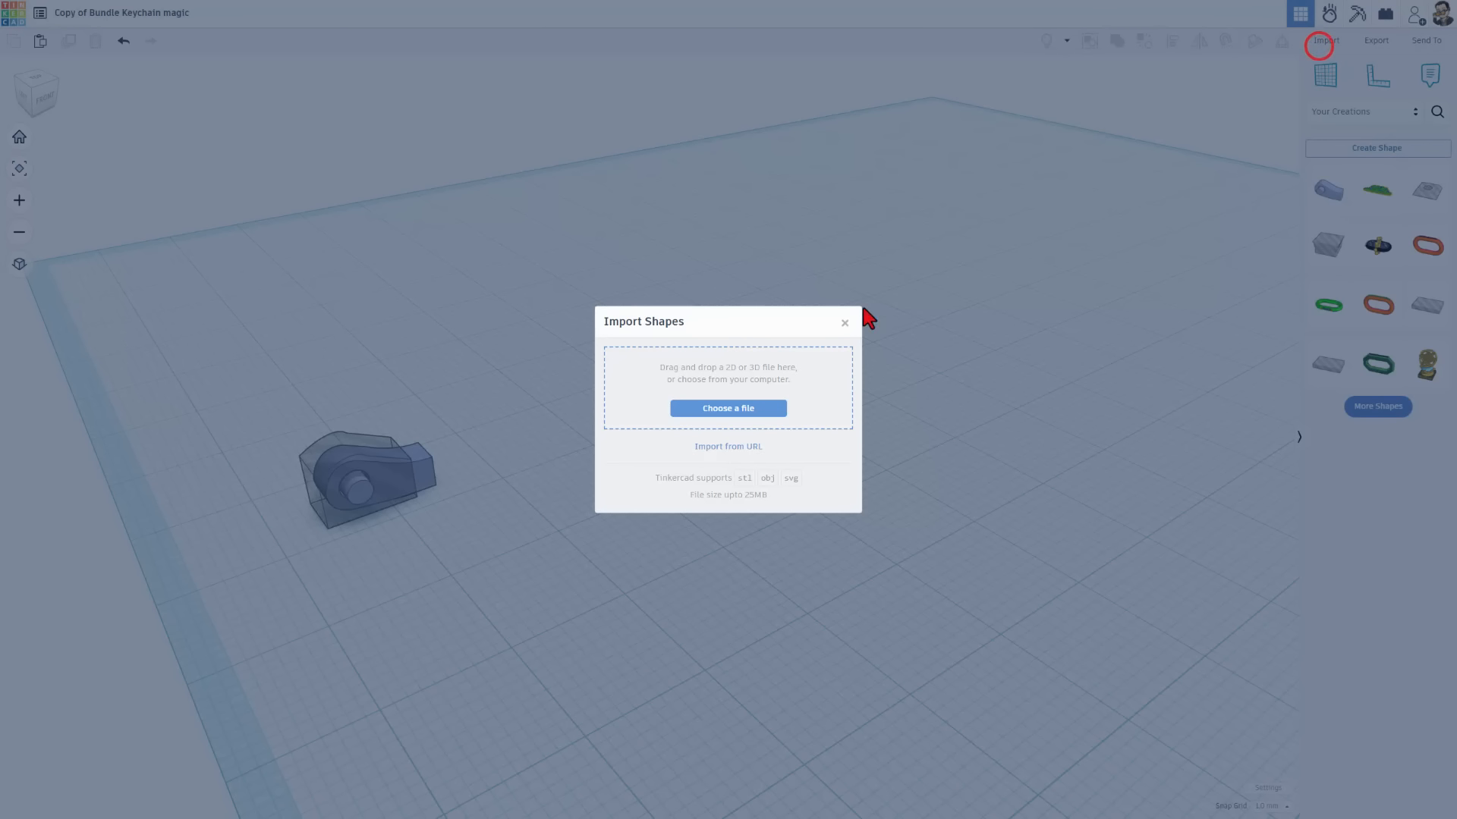
click(738, 410)
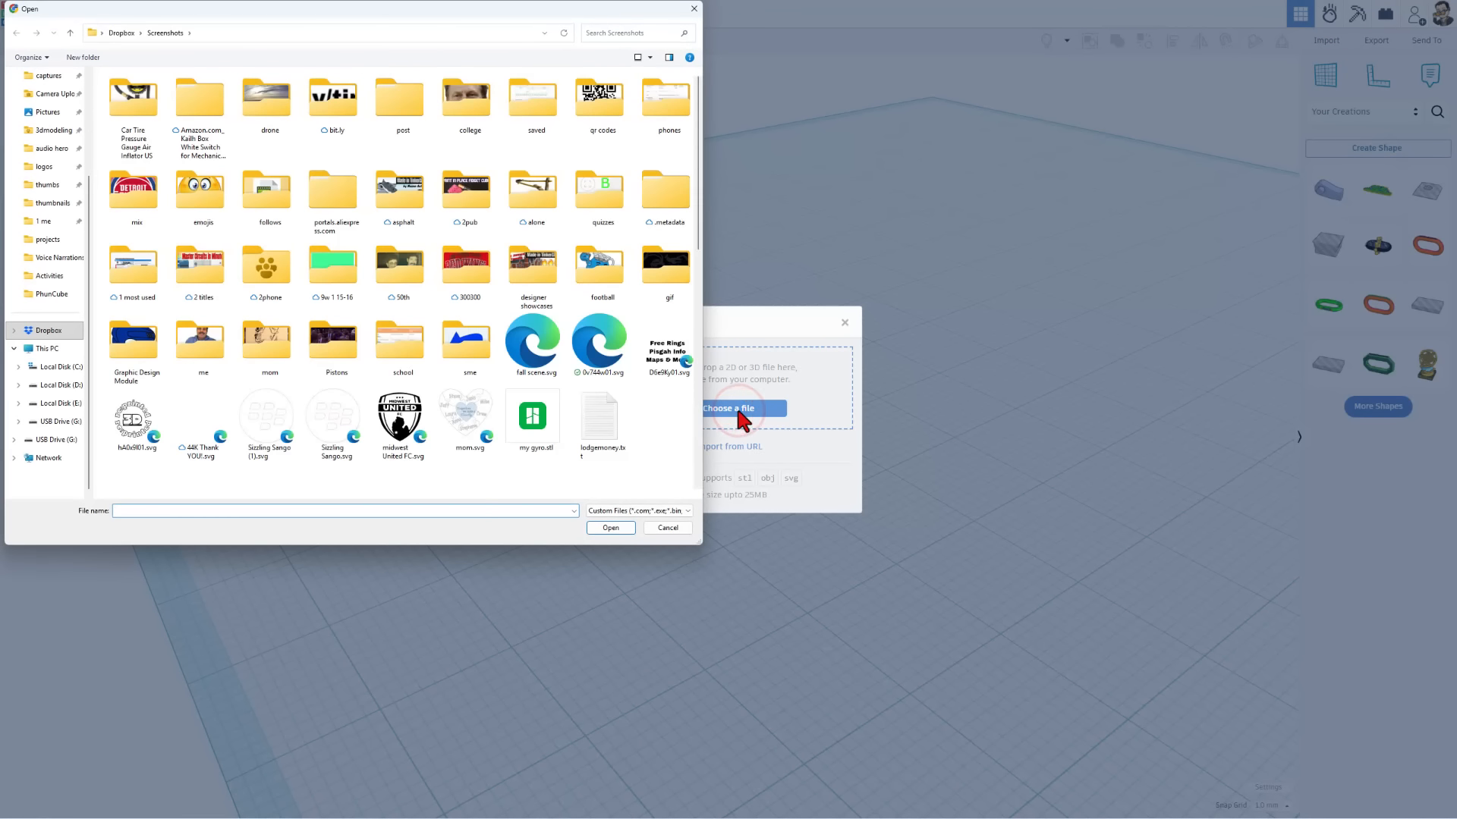
click(144, 135)
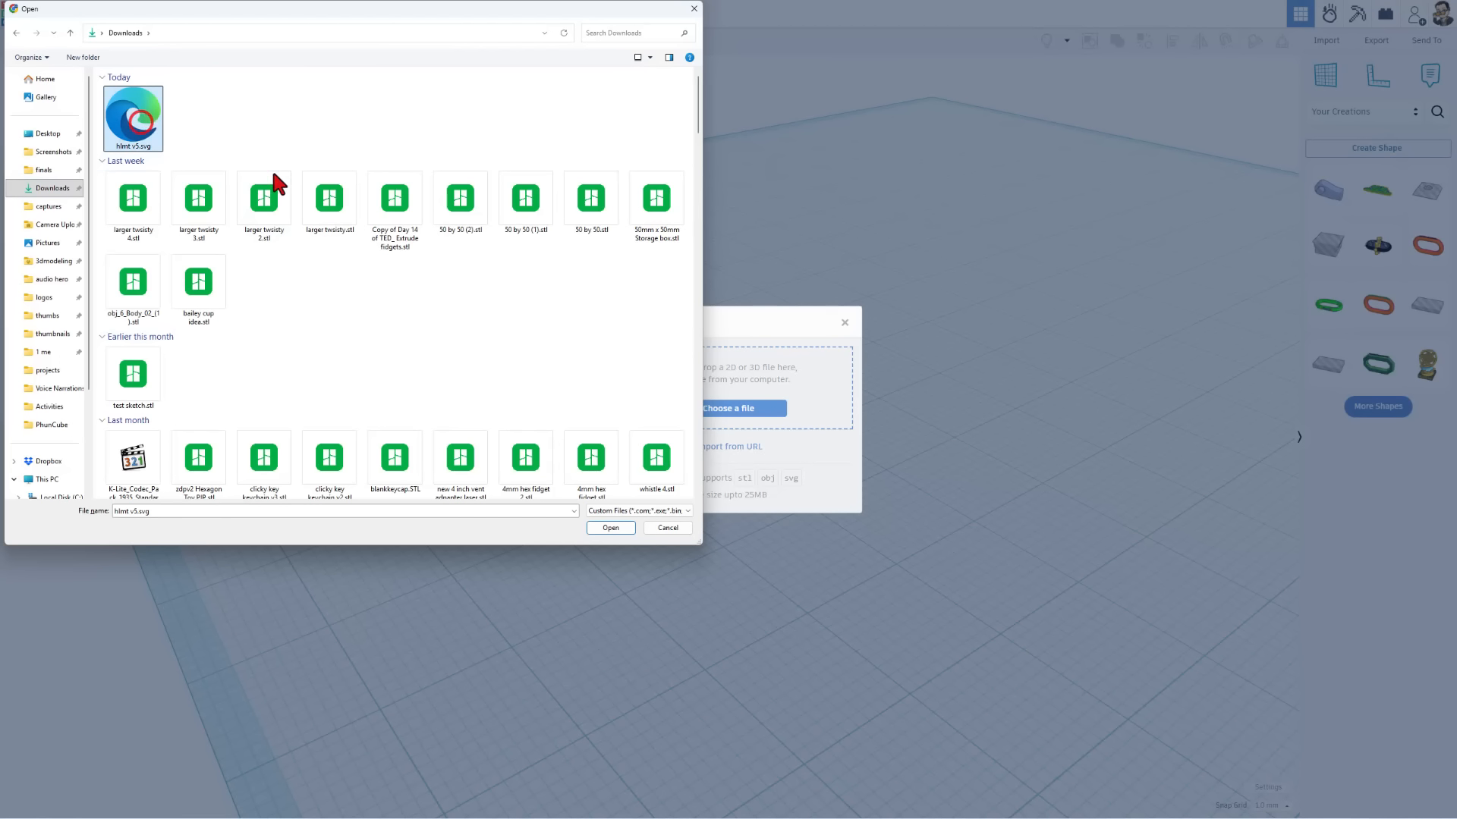
click(605, 527)
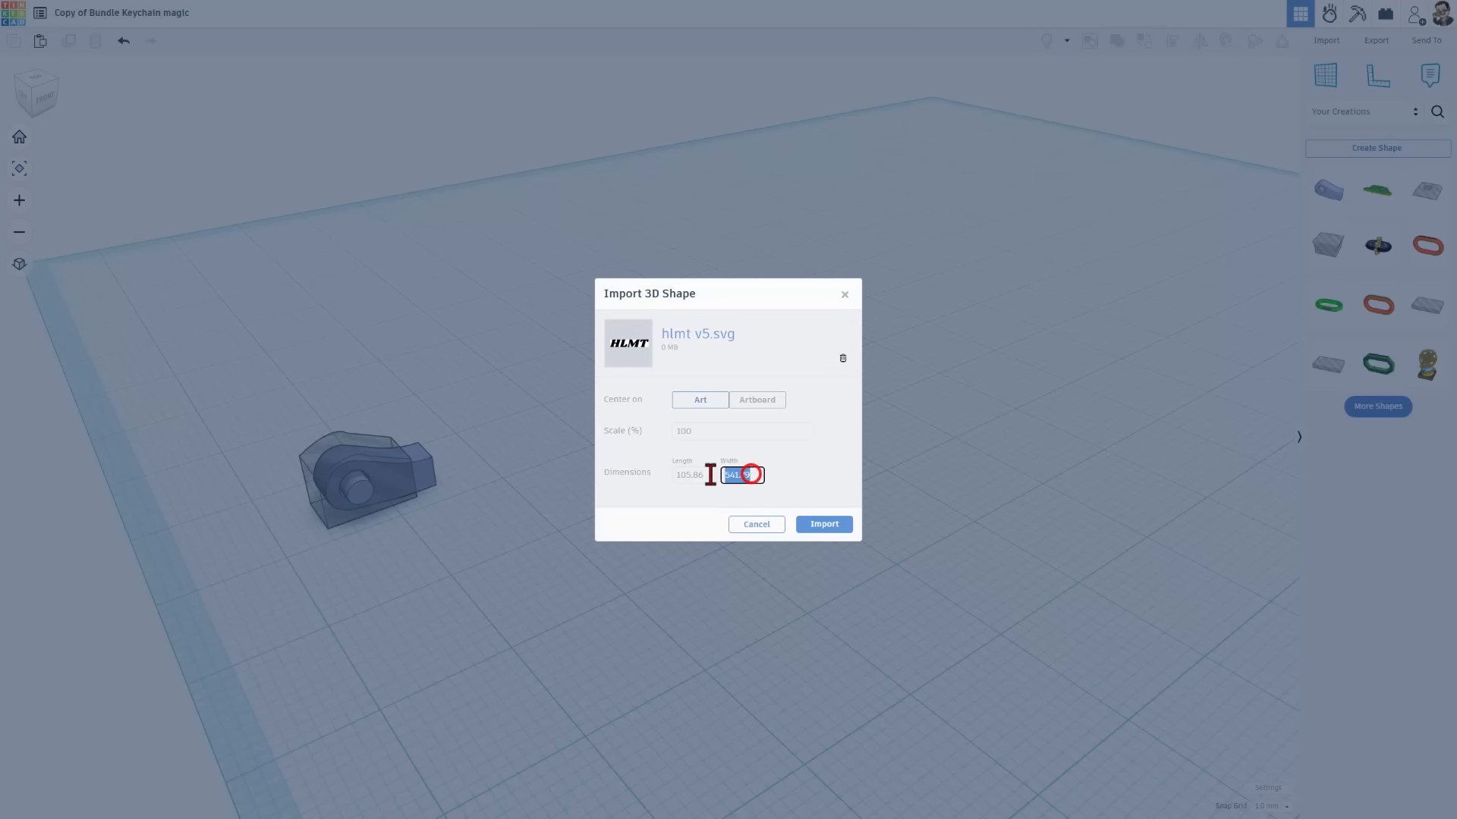
text(70)
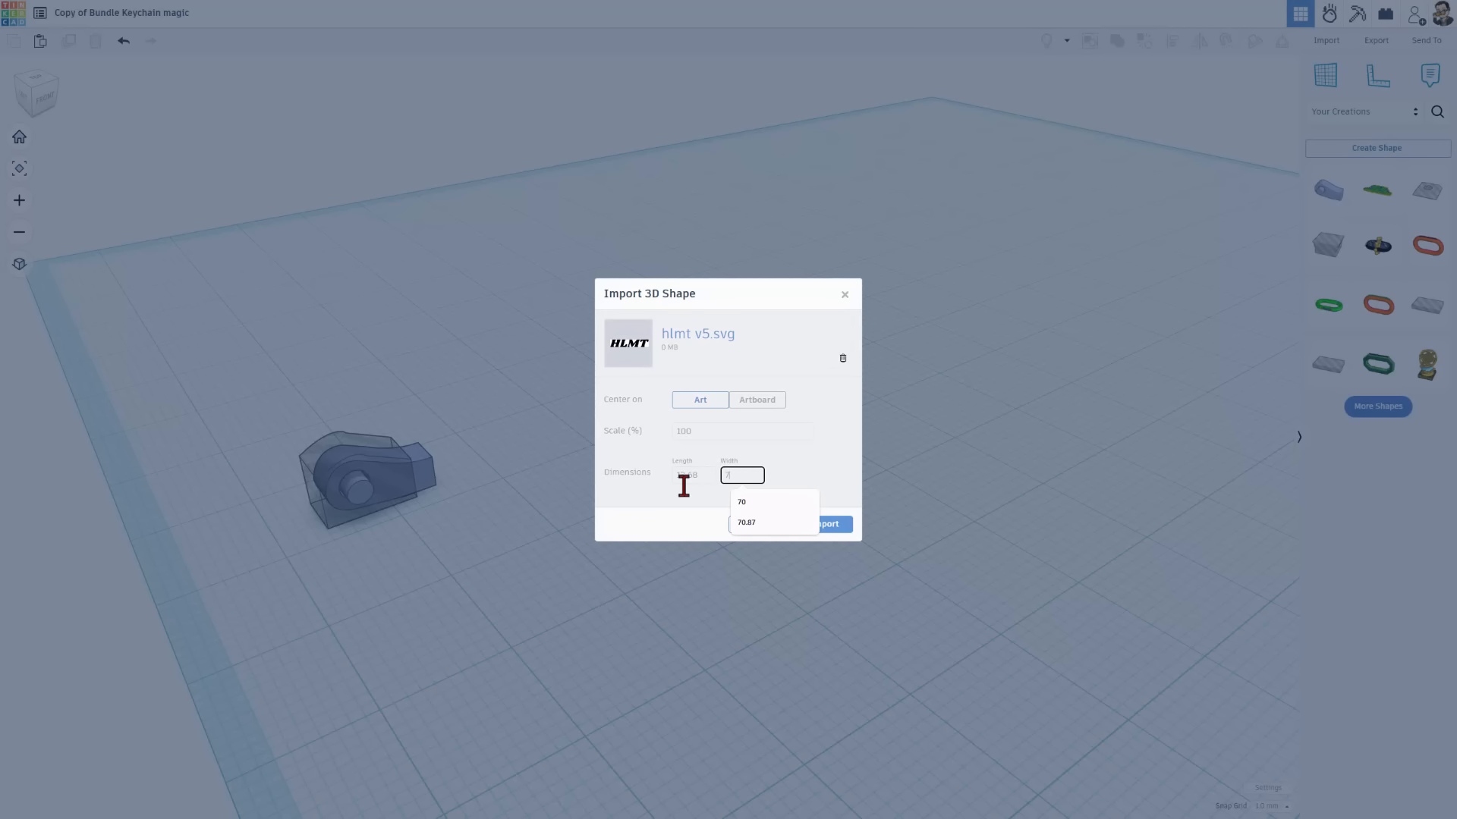
text(5)
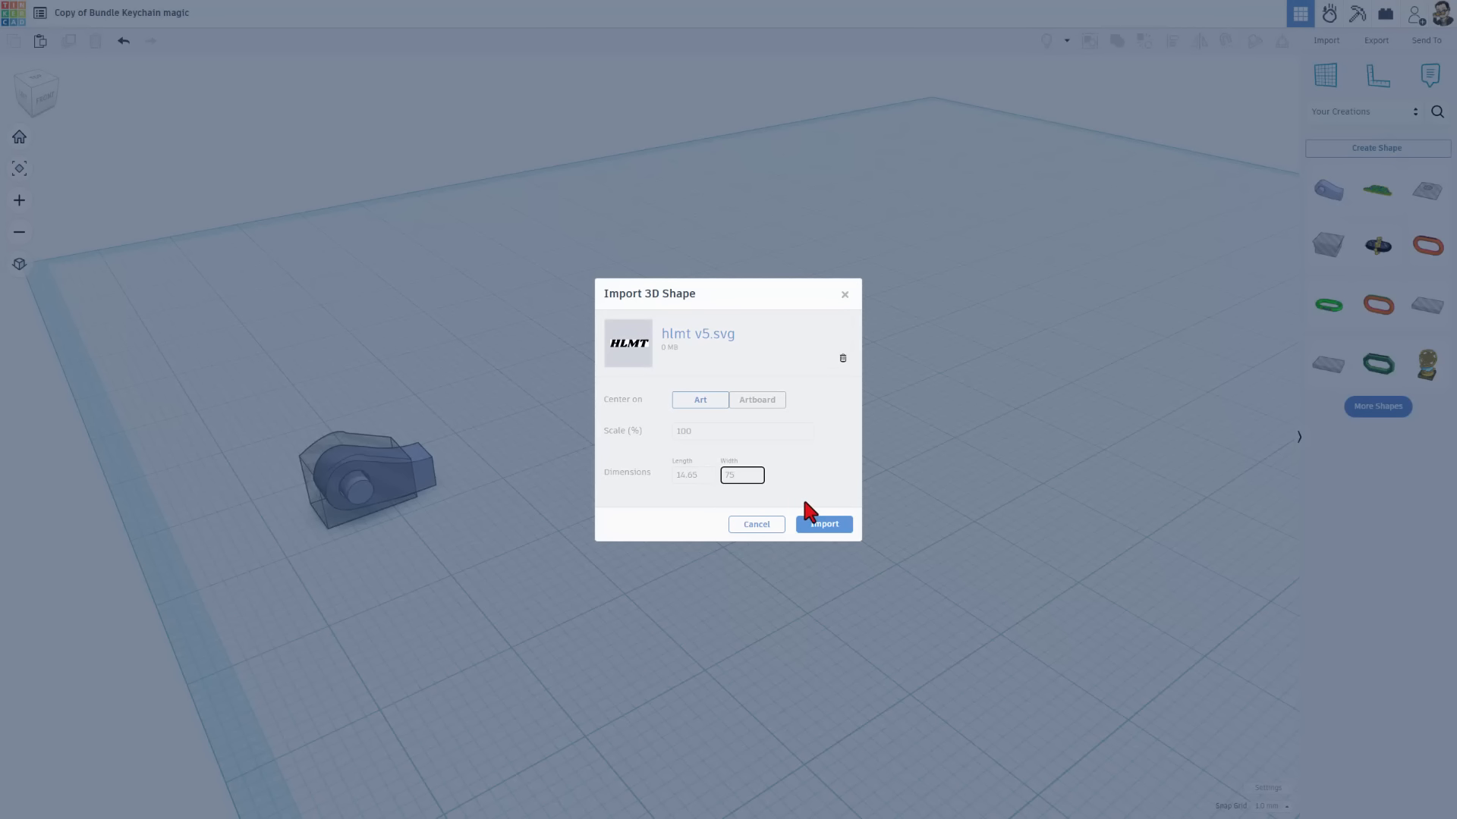
click(819, 529)
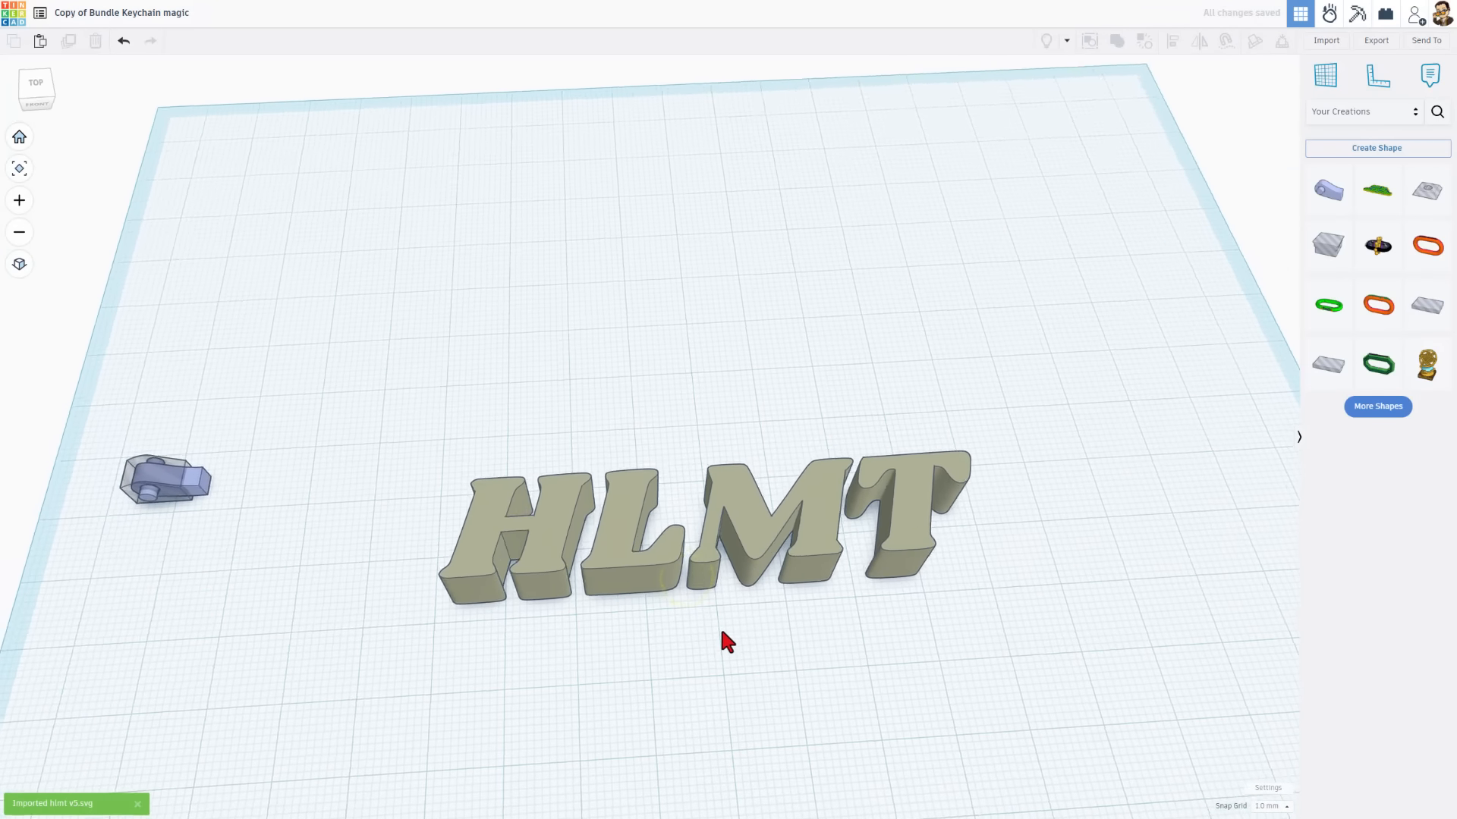
Step: Check the height of the bundled link and set the HLMT lettering's height to 6.5 mm
click(757, 531)
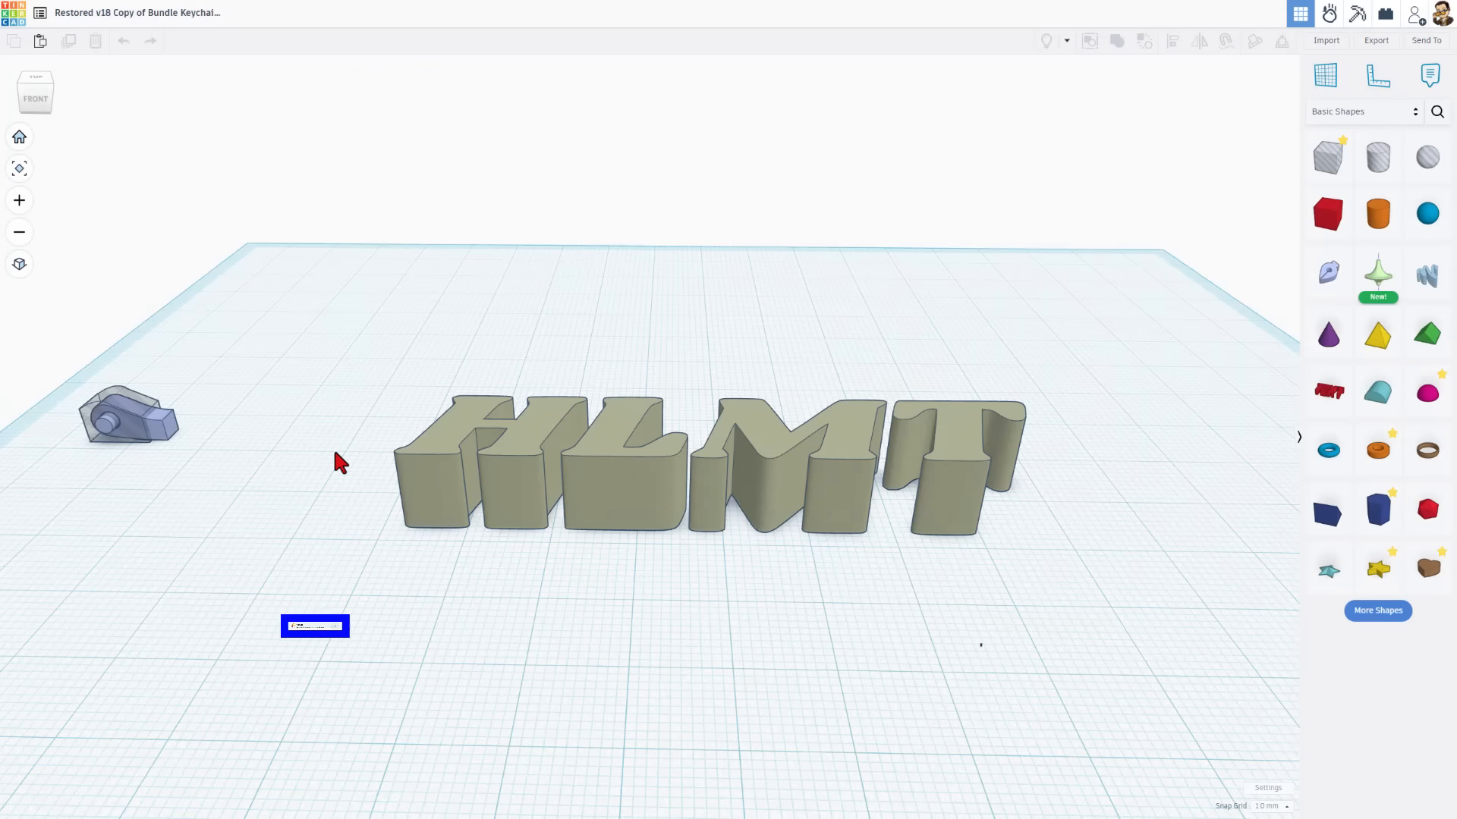
click(334, 452)
click(151, 429)
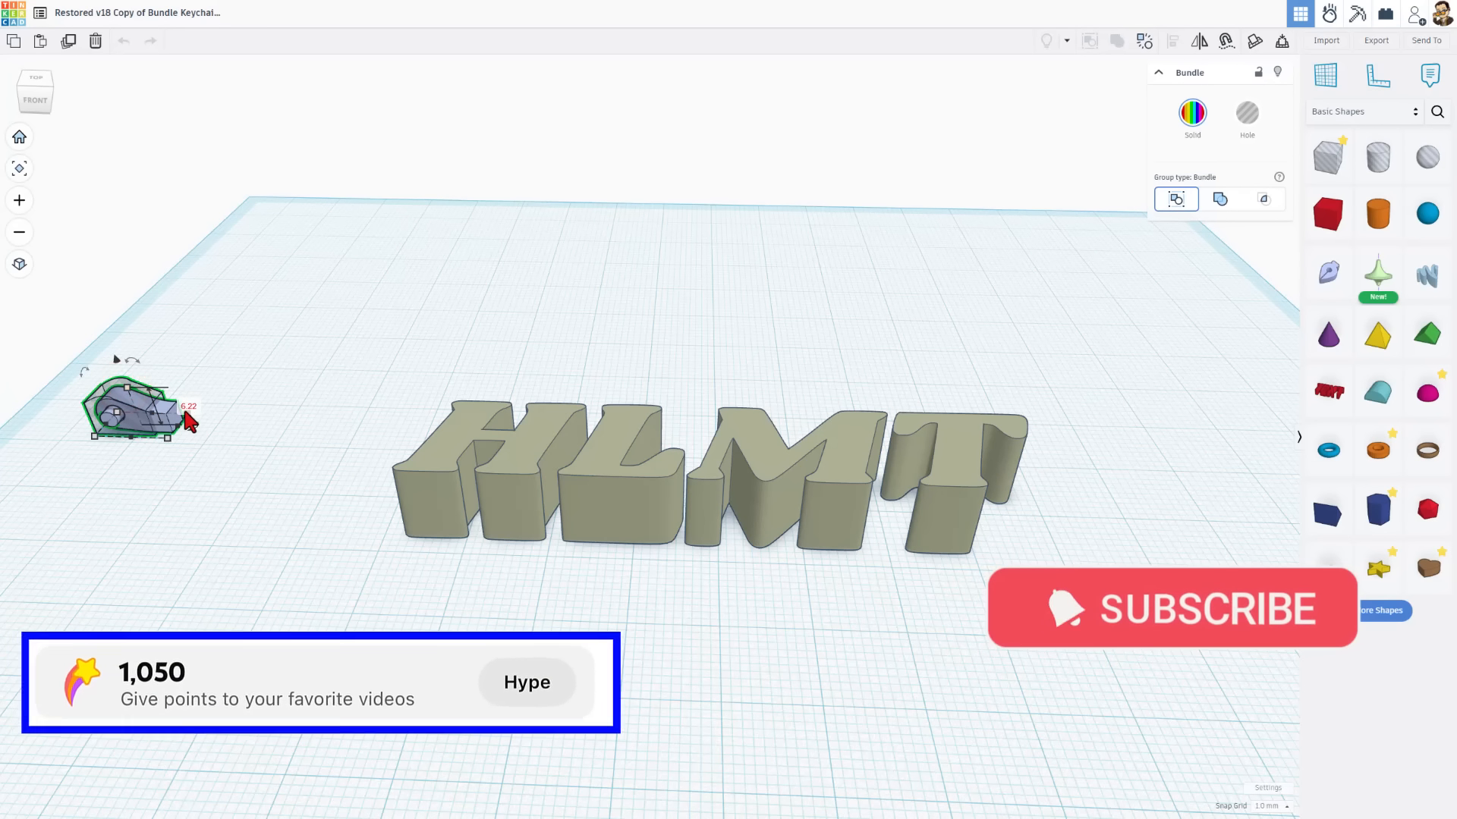
click(622, 453)
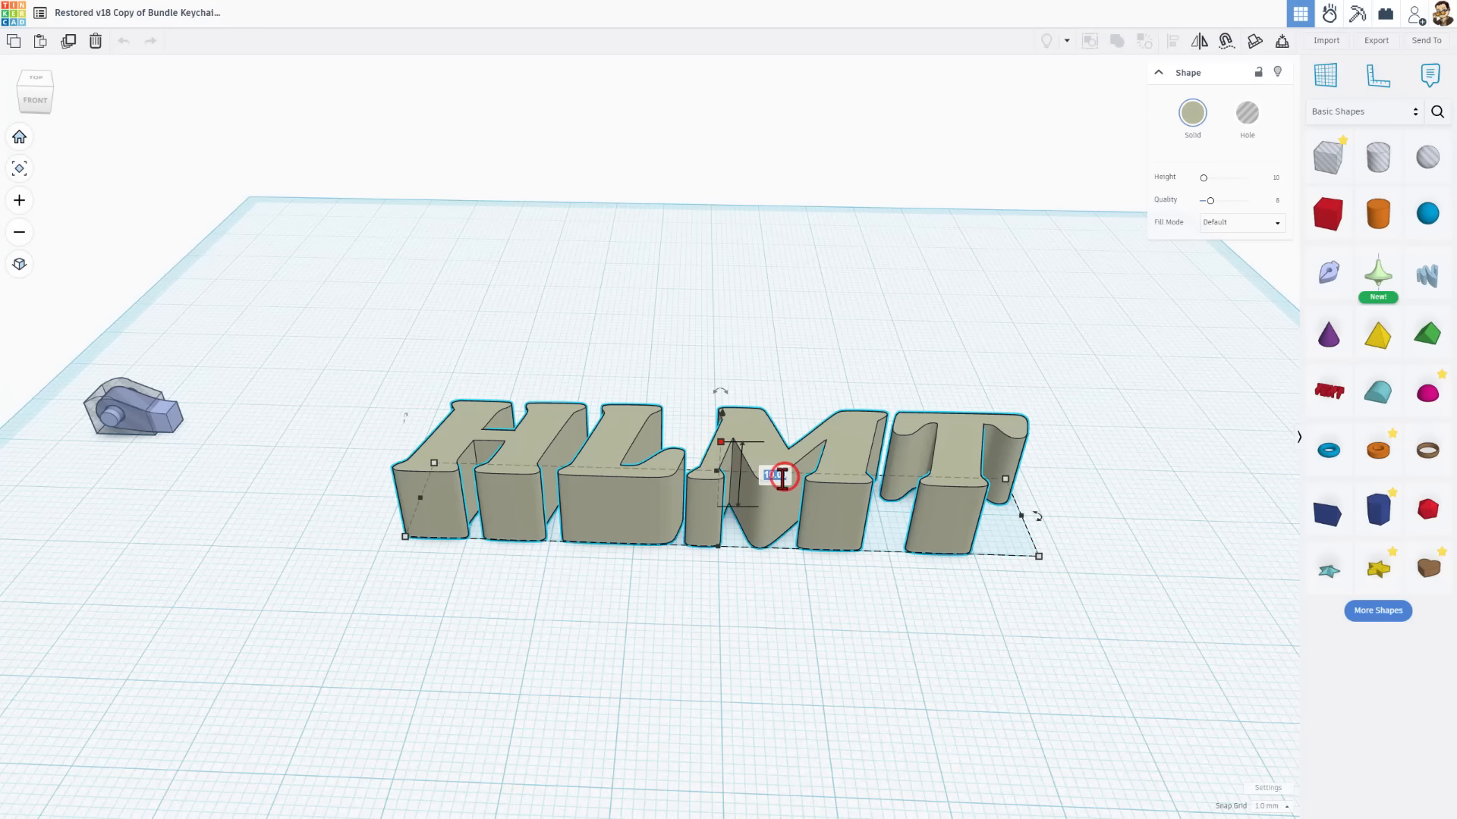
click(776, 476)
text(6.5)
key(Return)
right_drag(781, 482, 971, 605)
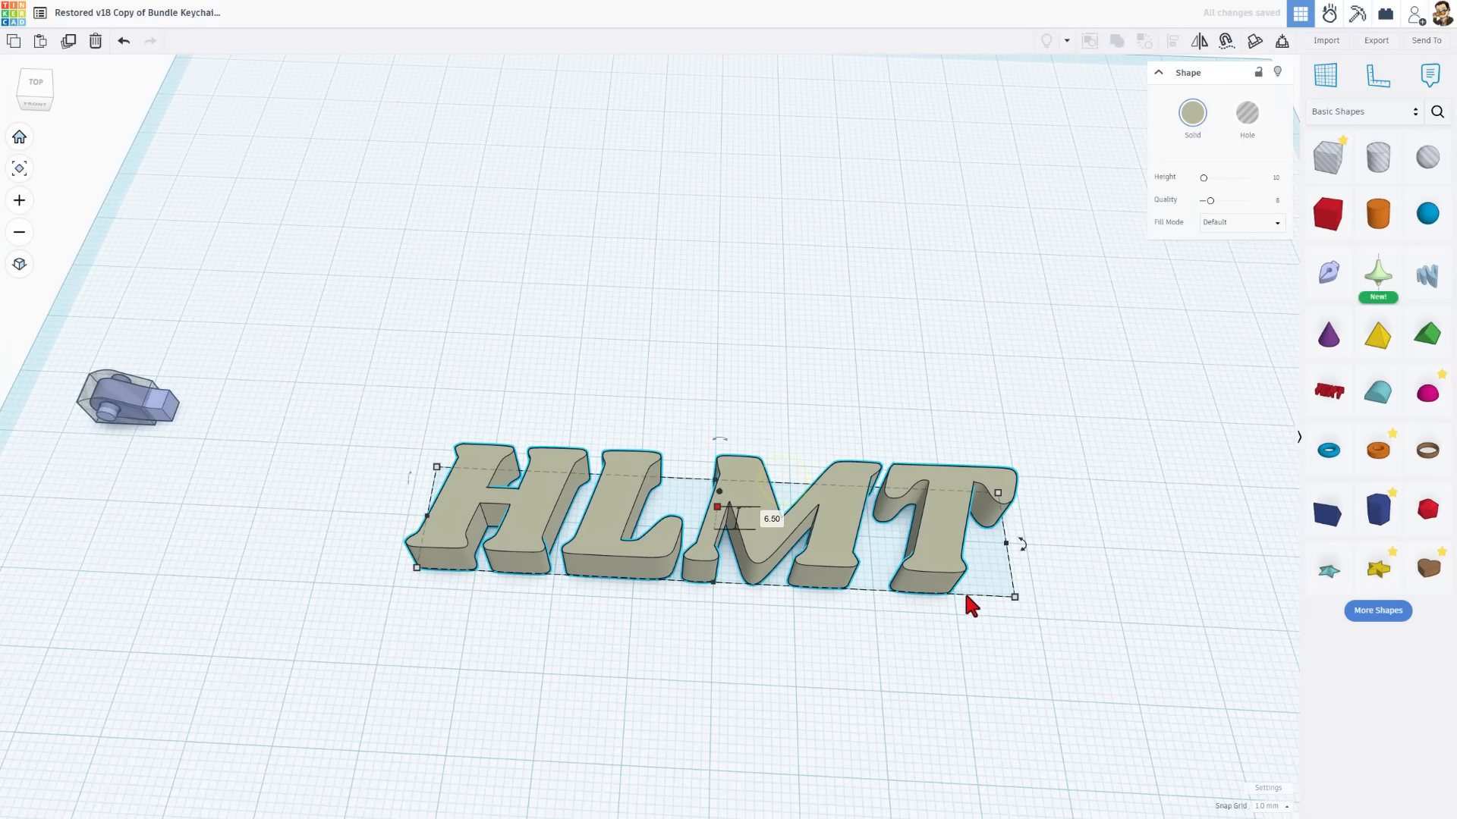
Step: Resize the HLMT lettering to 70 mm along the word and 25 mm across its letters
mouse_move(1015, 601)
click(713, 636)
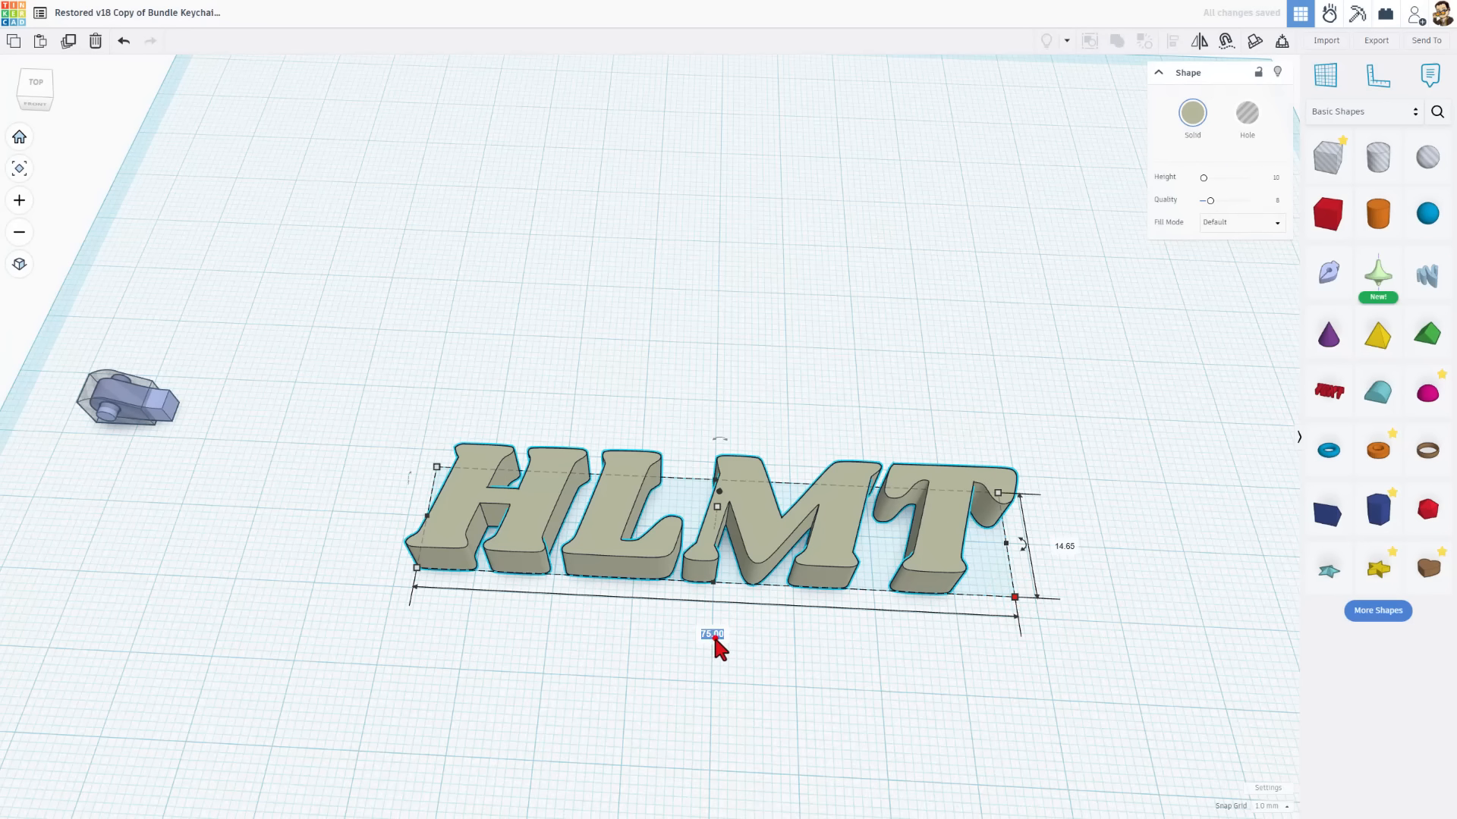
text(70)
key(Return)
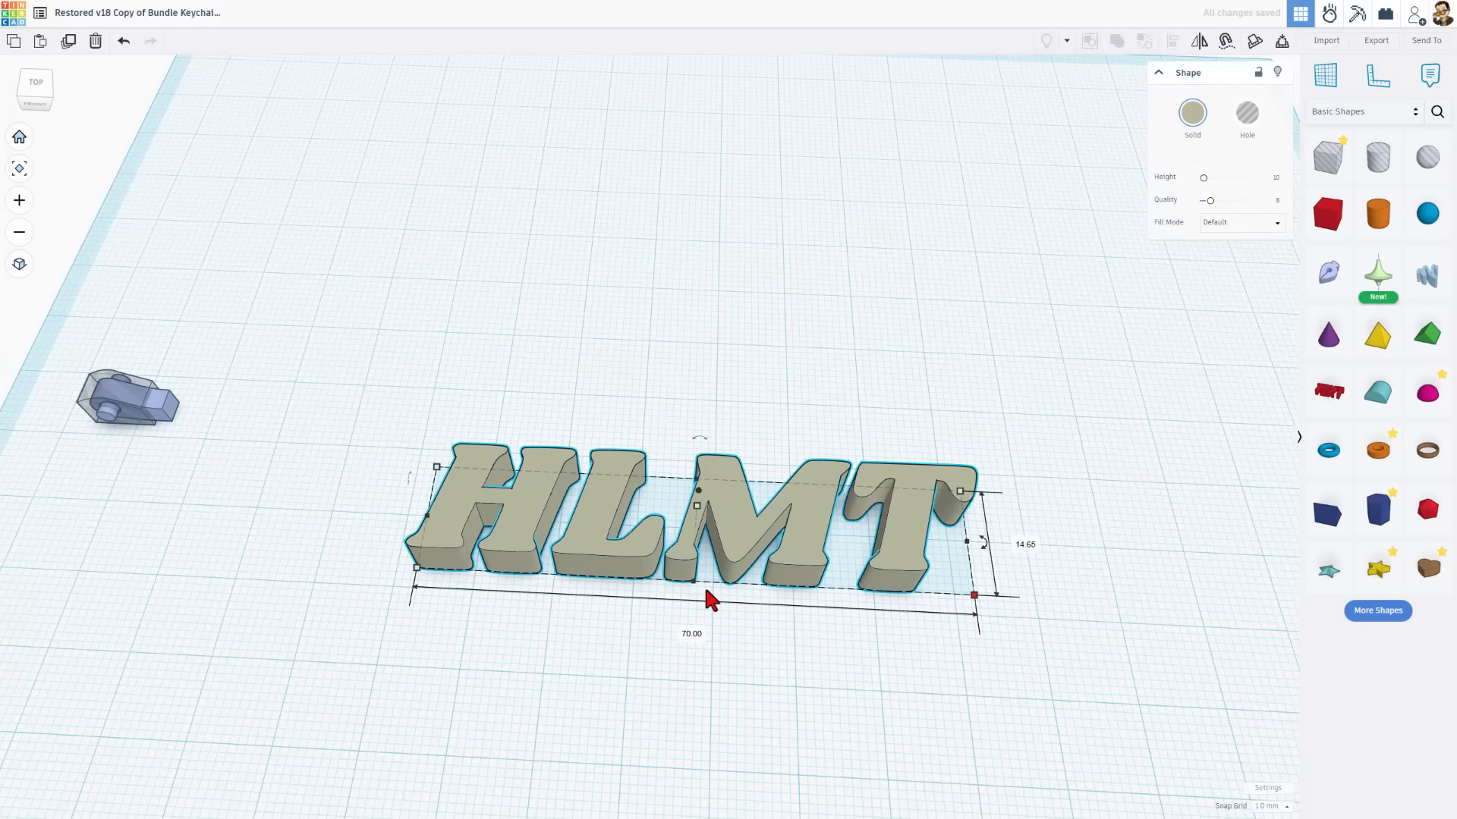
mouse_move(437, 468)
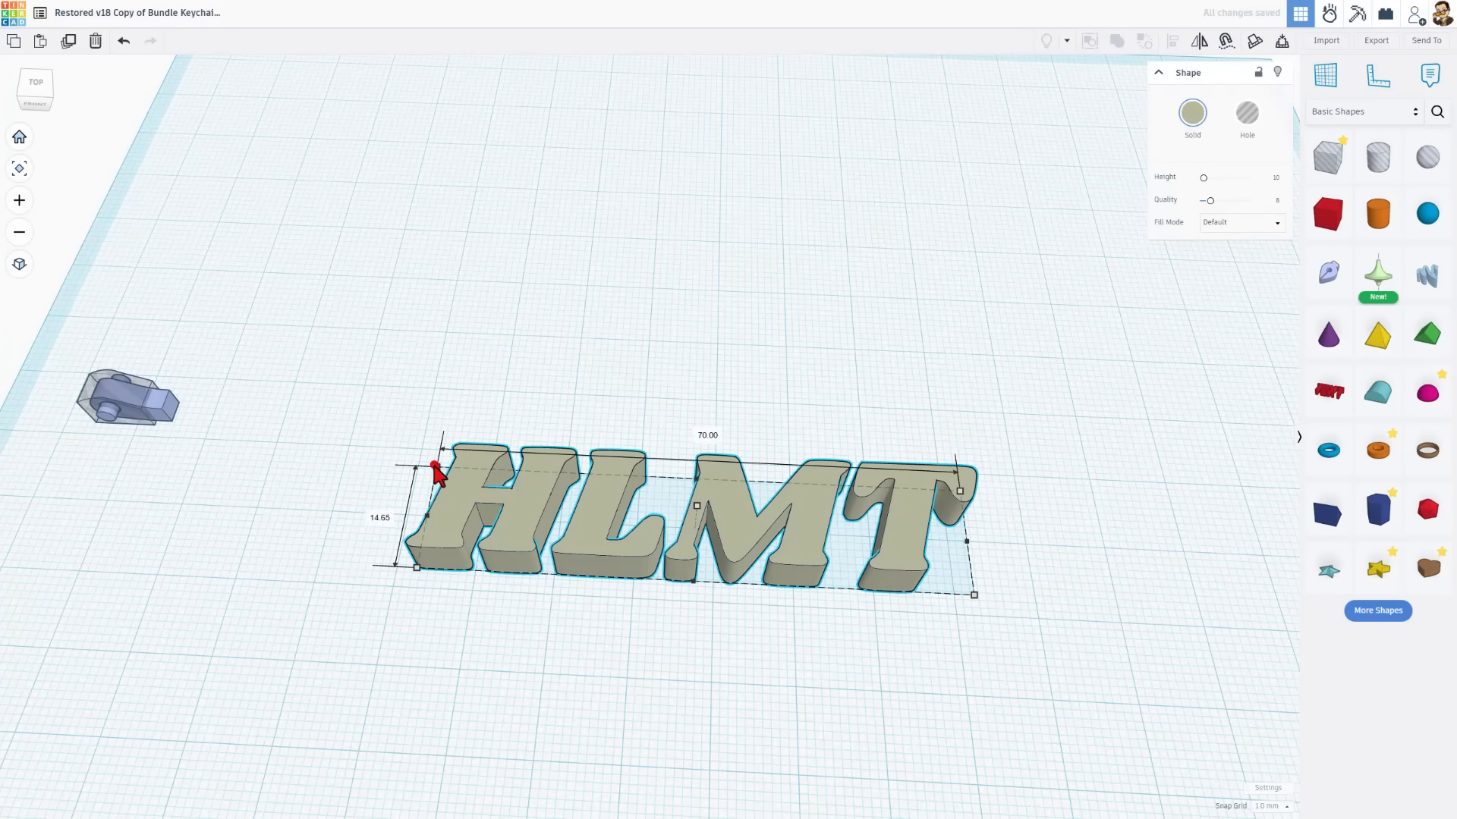
click(362, 514)
text(25)
key(Return)
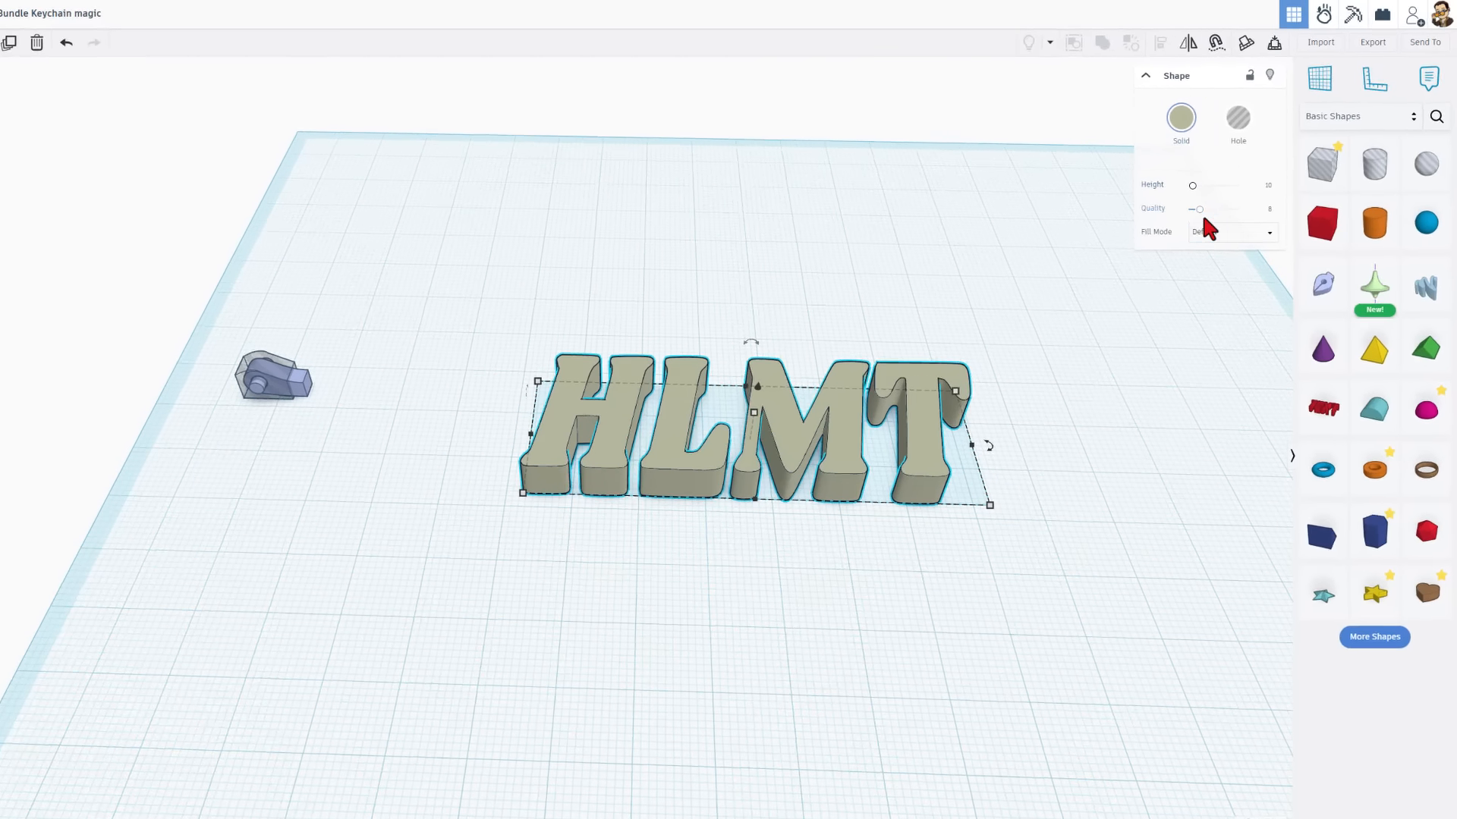
Step: Change the HLMT lettering's fill mode to Outer Line
click(1207, 232)
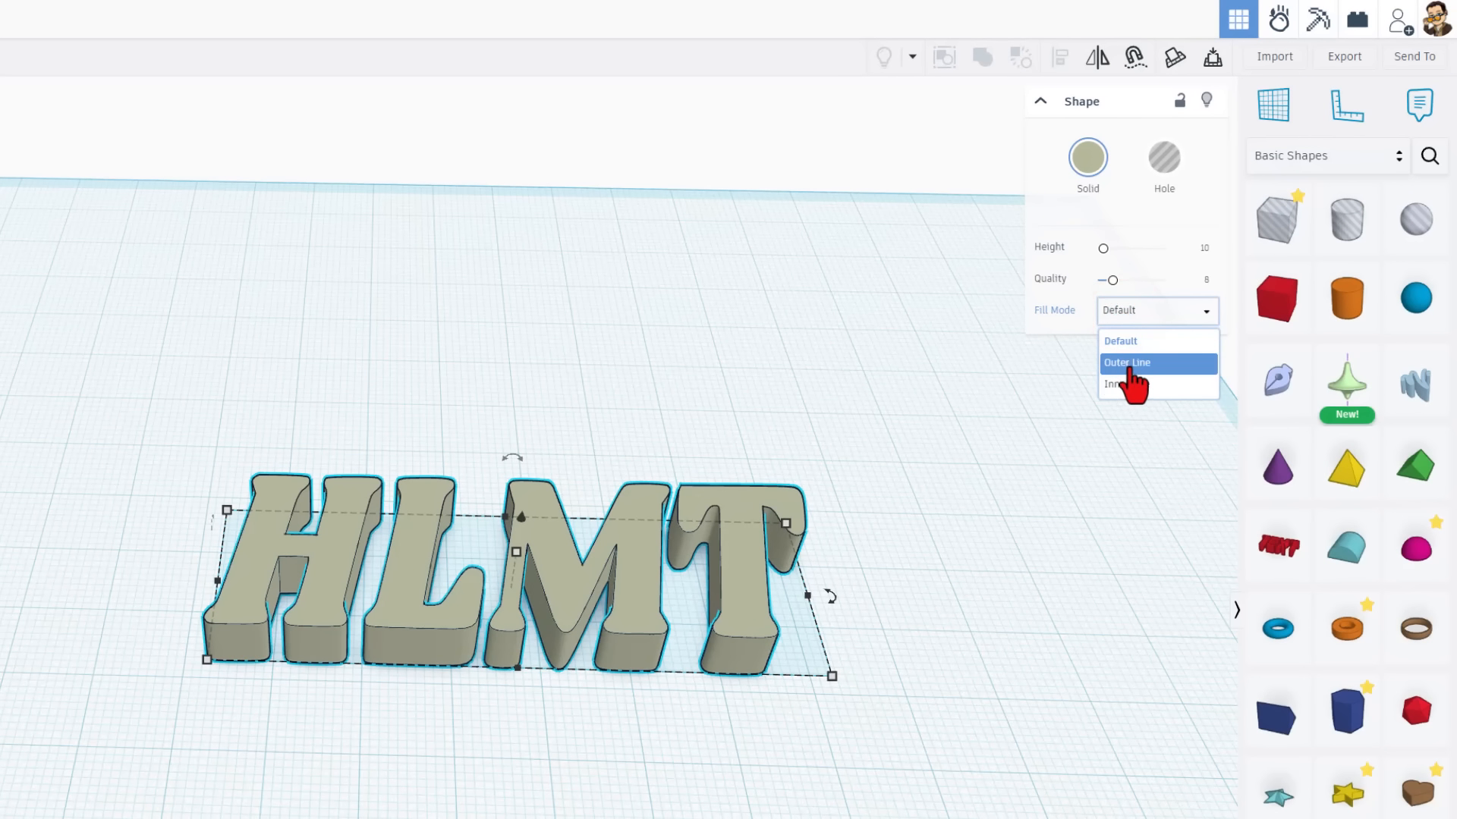
click(1133, 365)
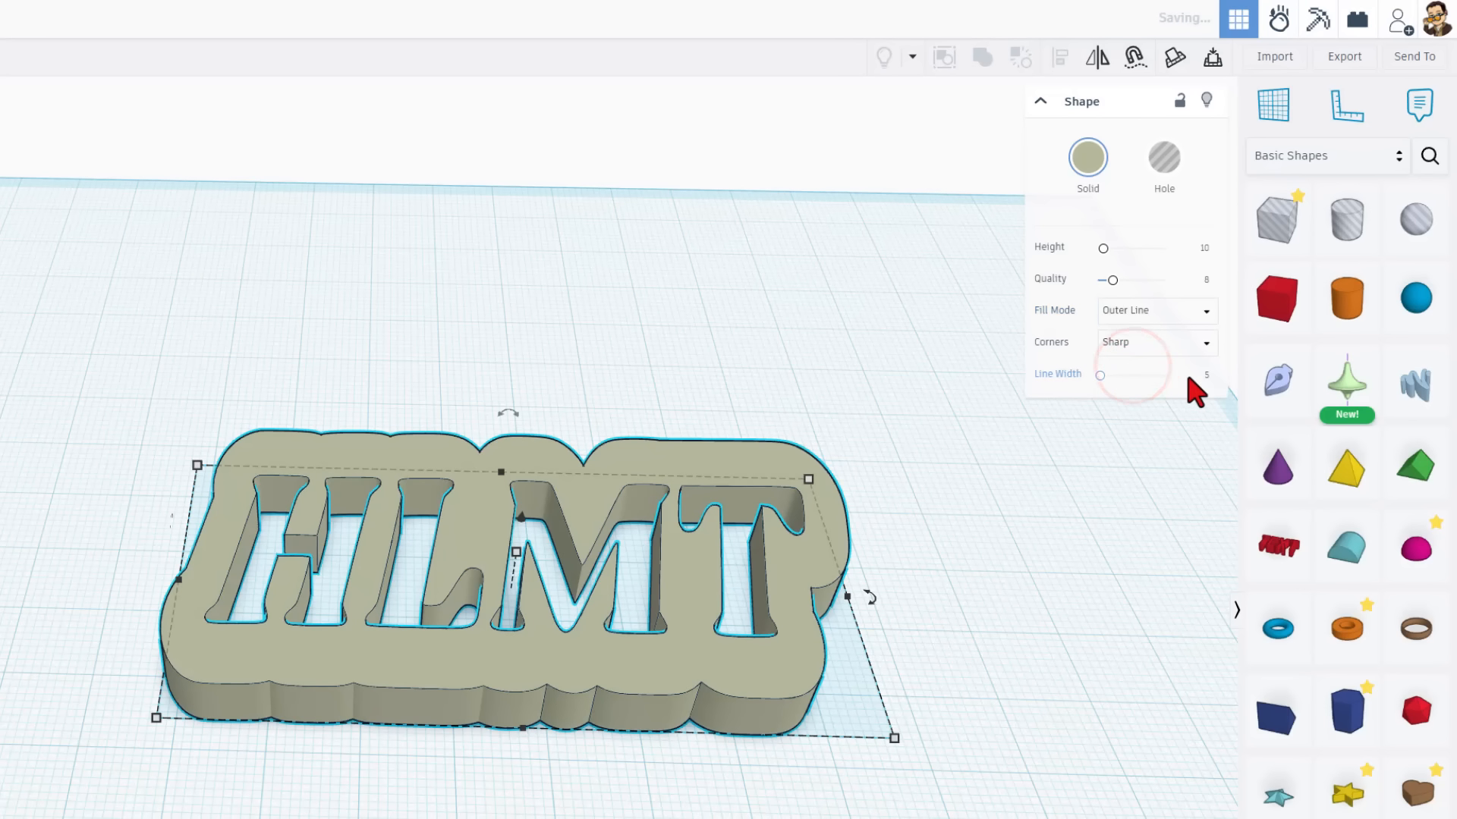
Step: Set the HLMT outline's line width to 2.5, its corners to Round and its quality to 24
click(1206, 371)
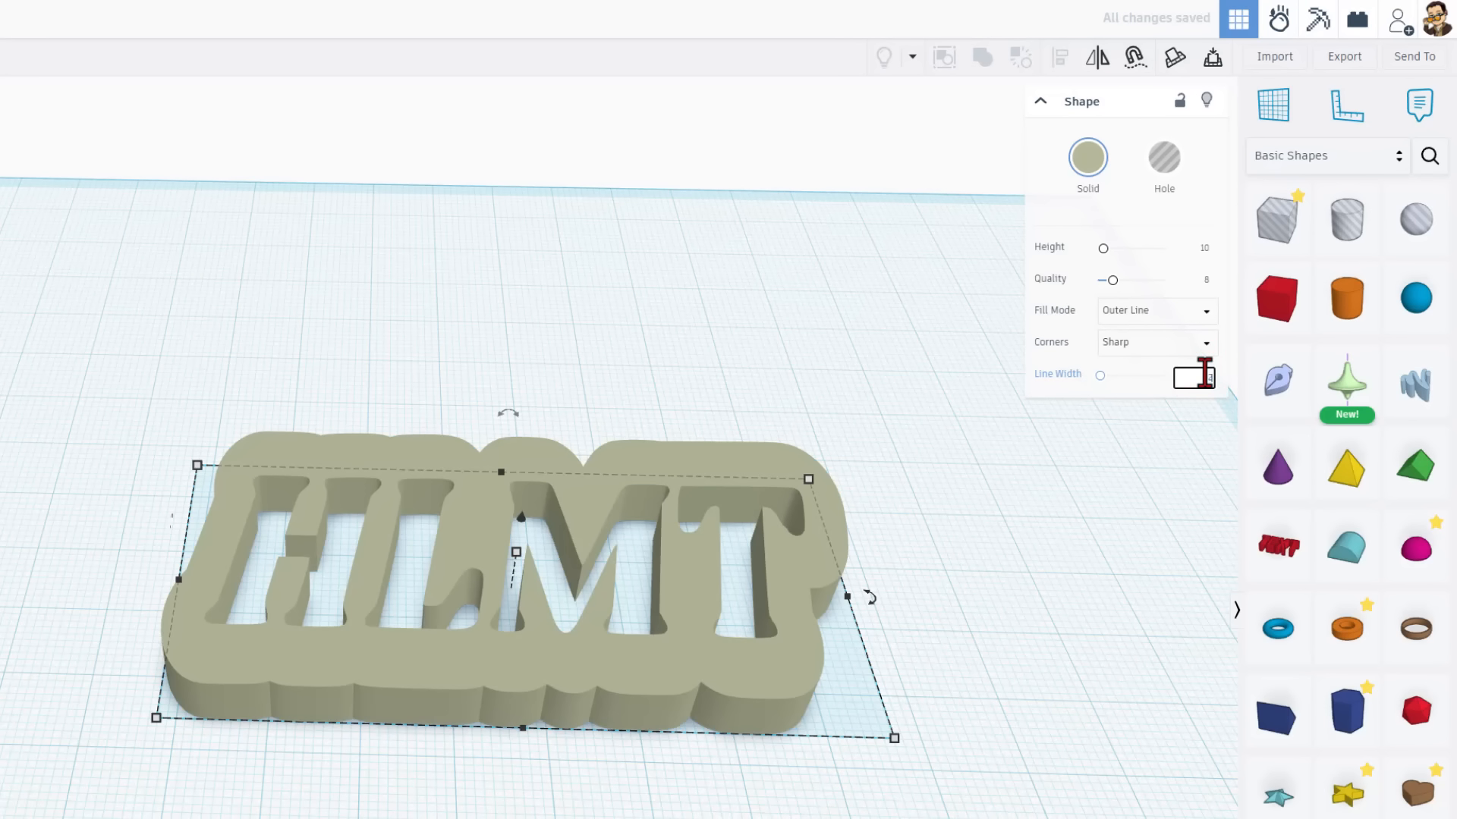
key(Return)
click(1161, 342)
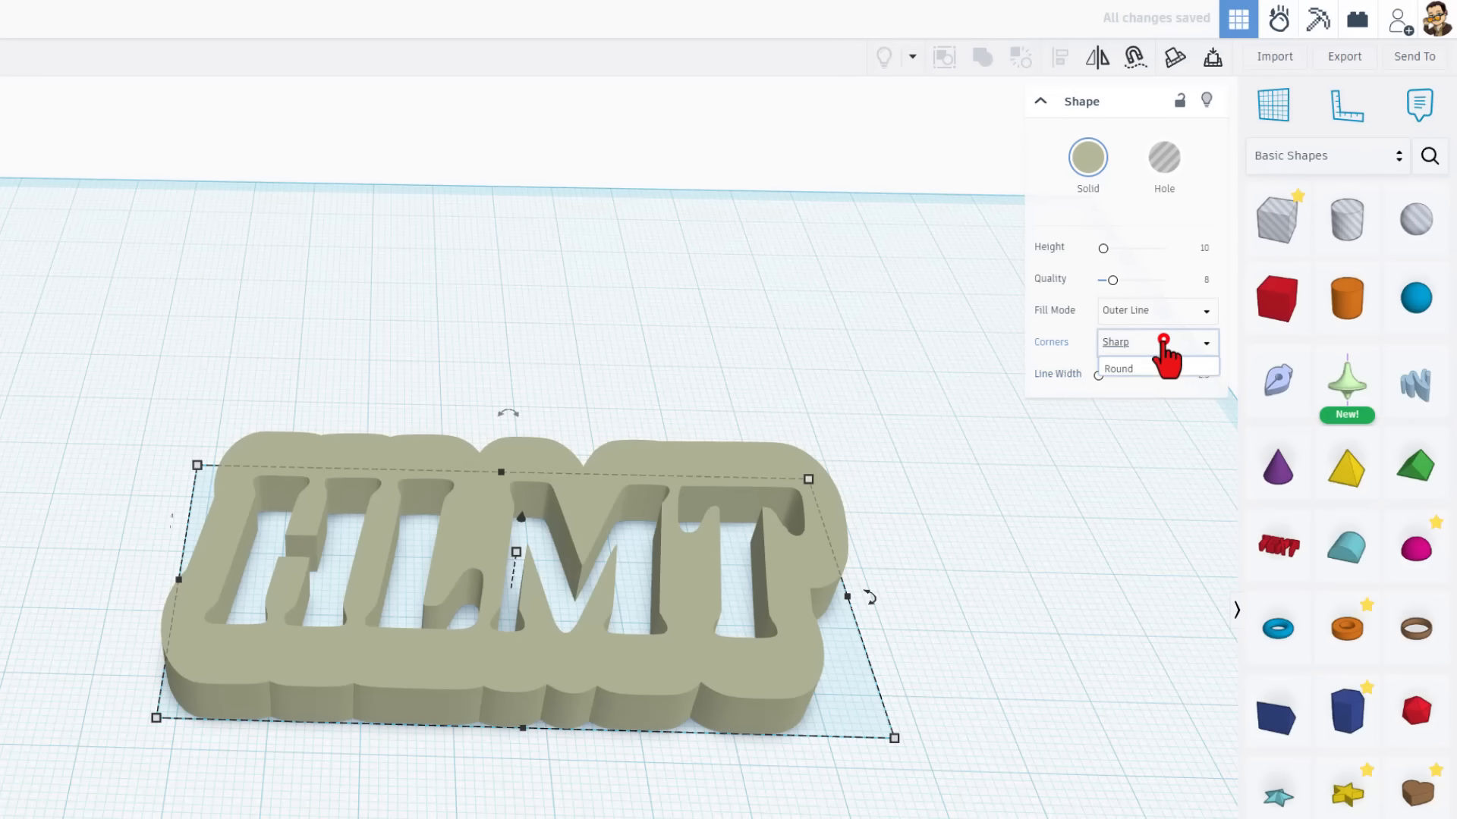
click(1130, 375)
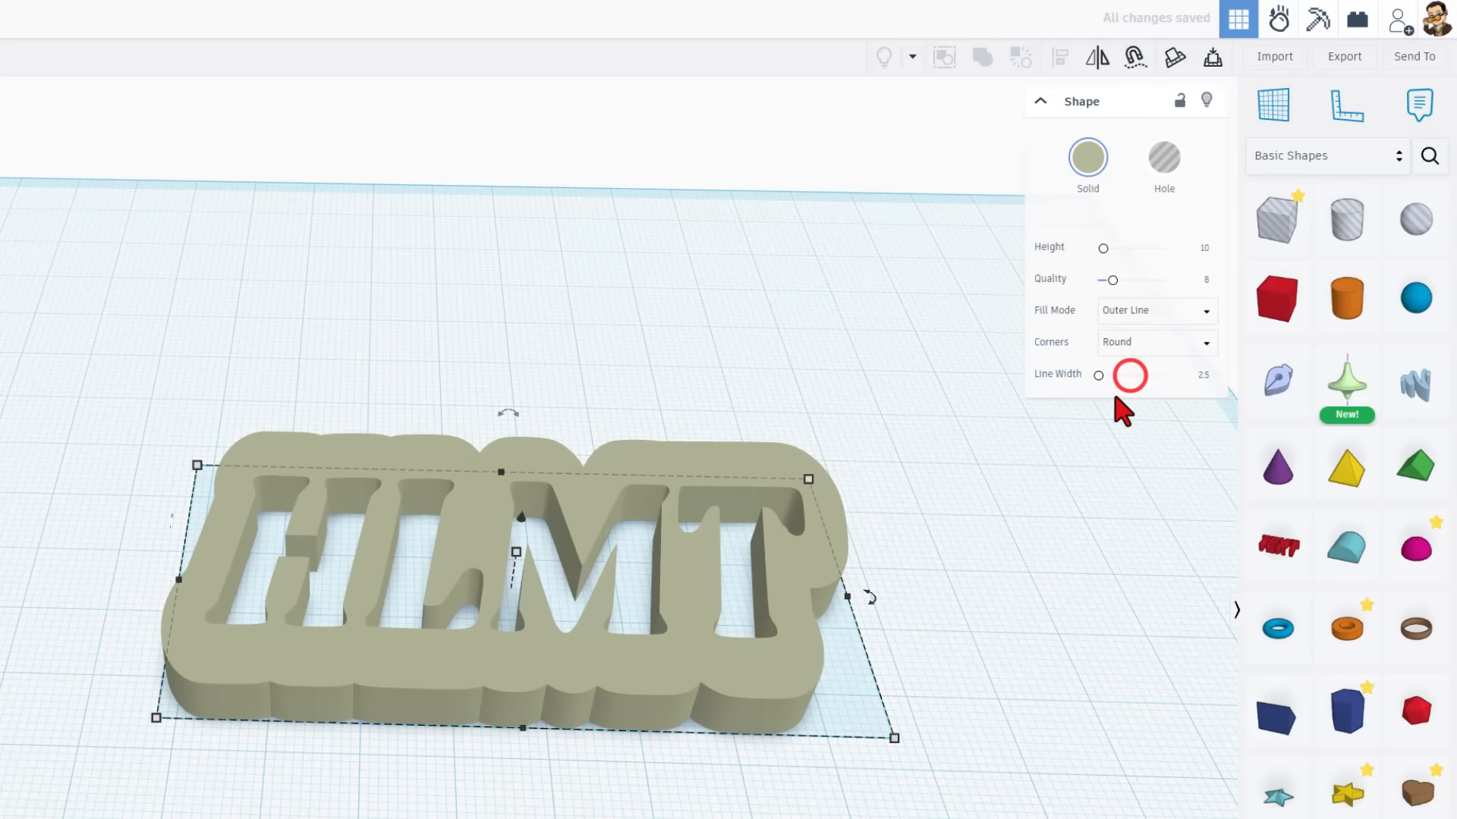
click(1138, 280)
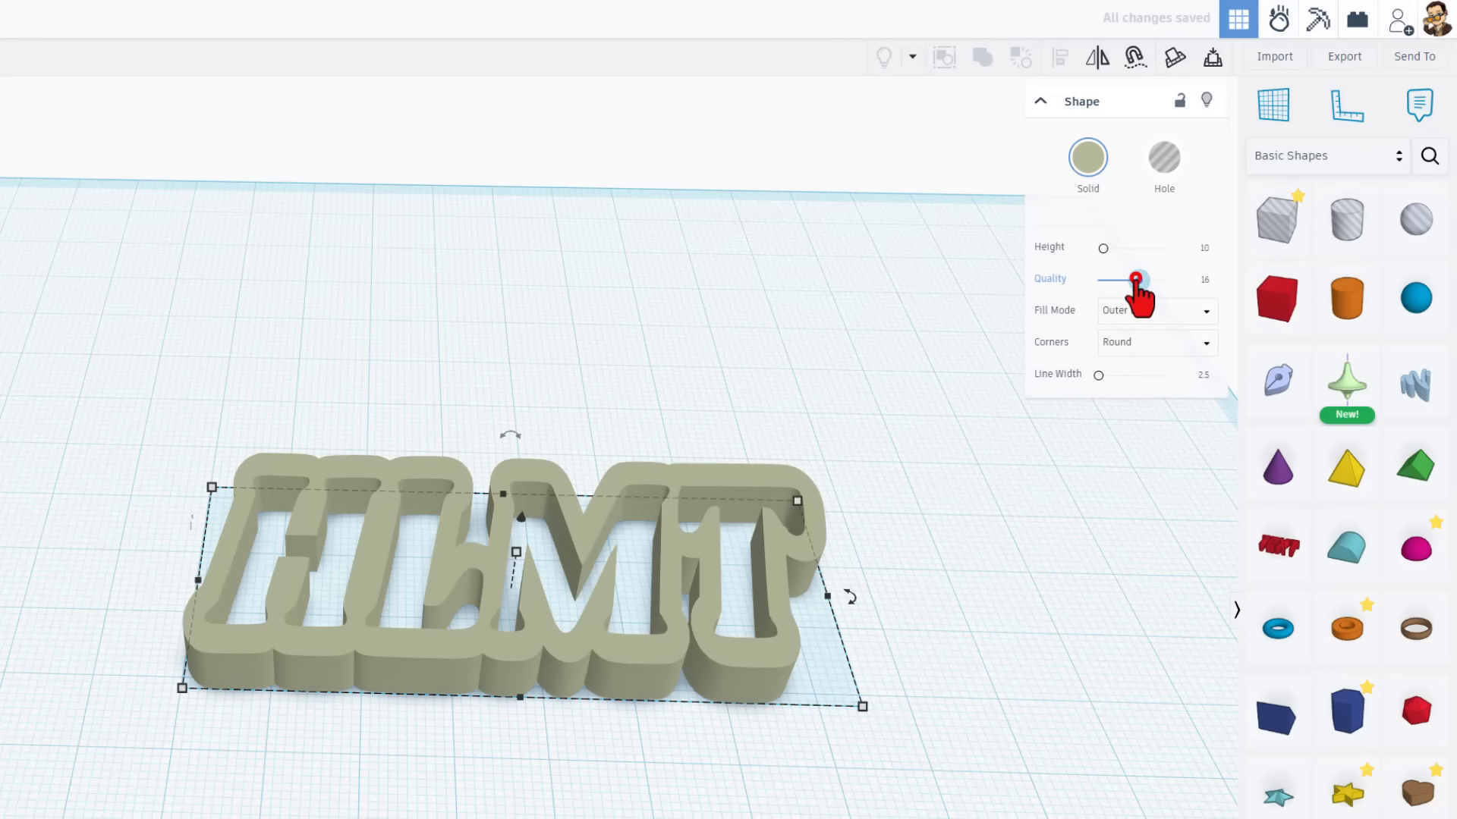
drag(1138, 285, 1219, 299)
Step: Duplicate the HLMT outline in place and set the copy's fill mode to Default to fill the letters
click(594, 425)
right_drag(590, 432, 574, 486)
click(573, 488)
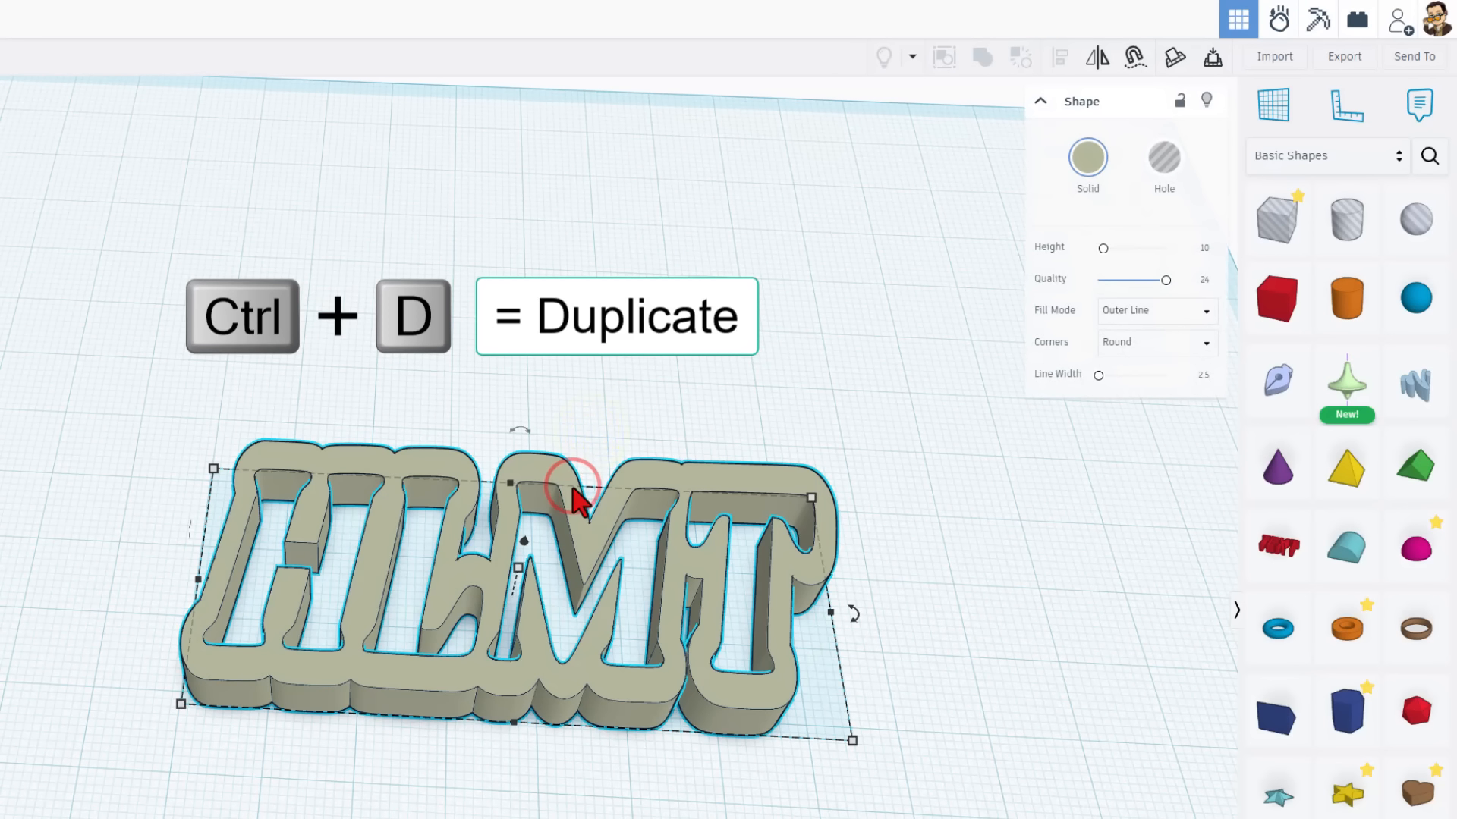
key(ctrl+d)
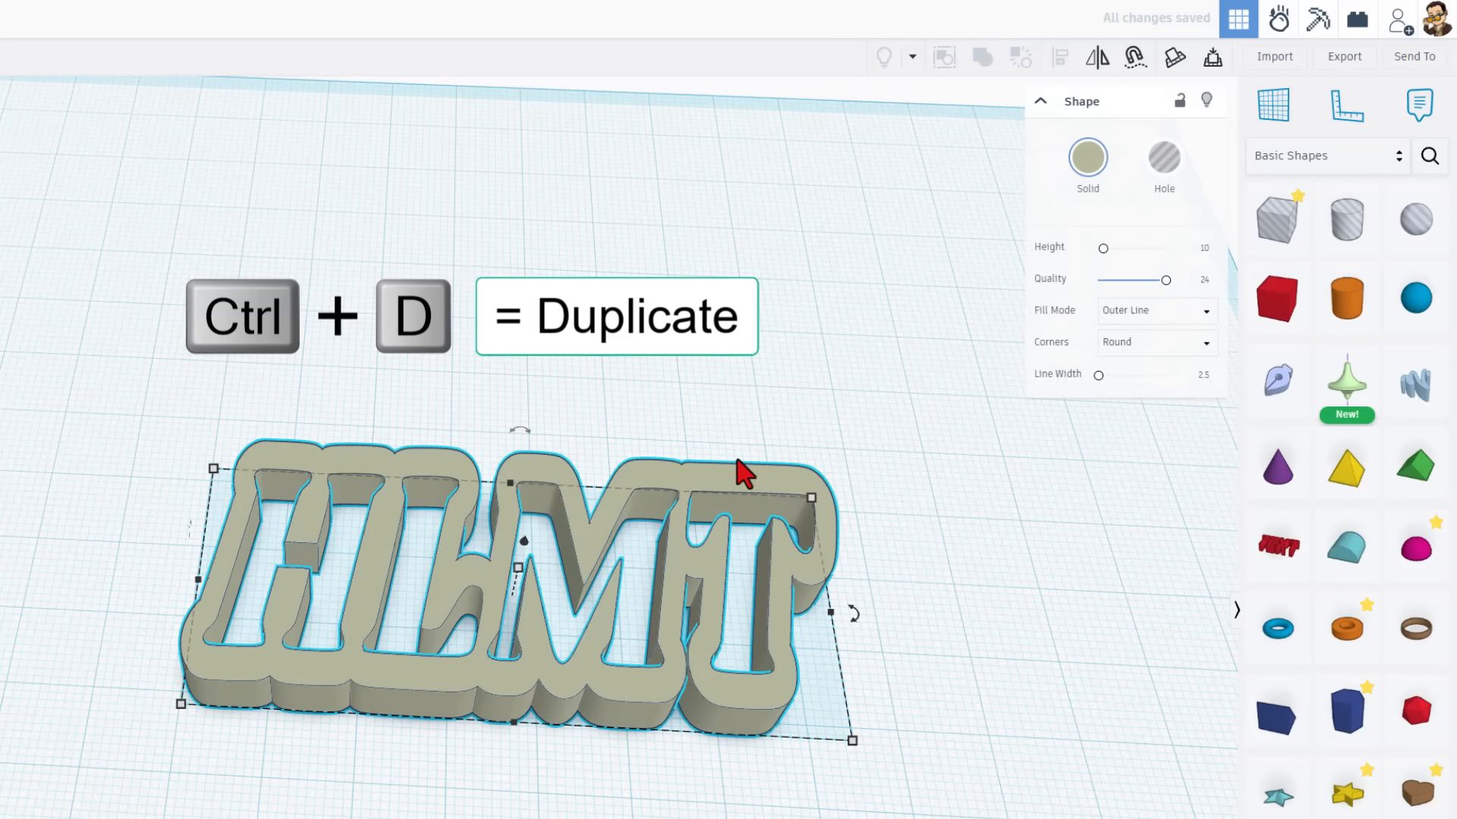
click(1134, 320)
click(1133, 339)
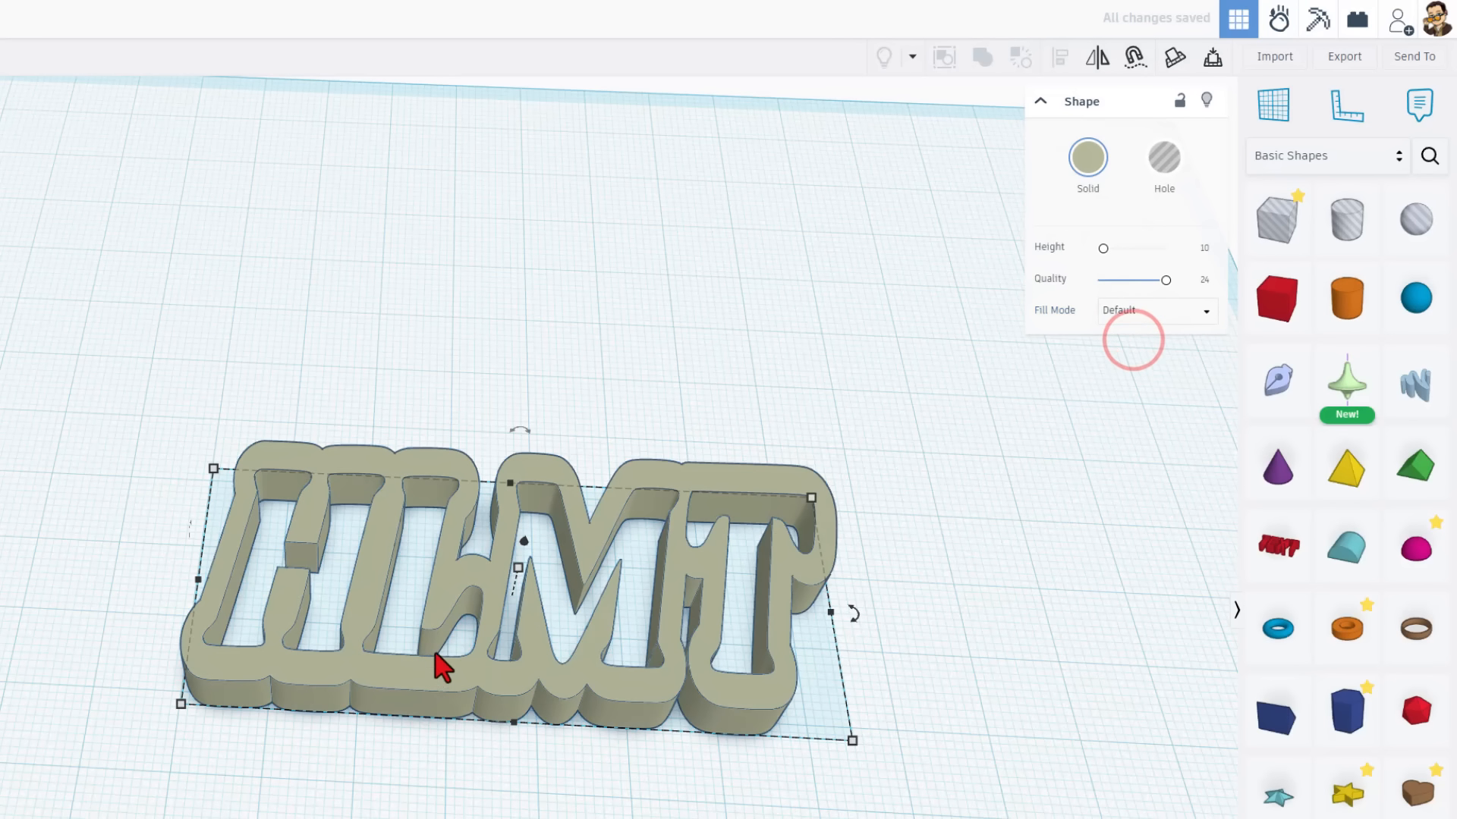
mouse_move(549, 776)
right_down()
mouse_move(584, 784)
mouse_move(550, 786)
right_up()
right_drag(588, 718, 531, 572)
right_drag(880, 713, 638, 574)
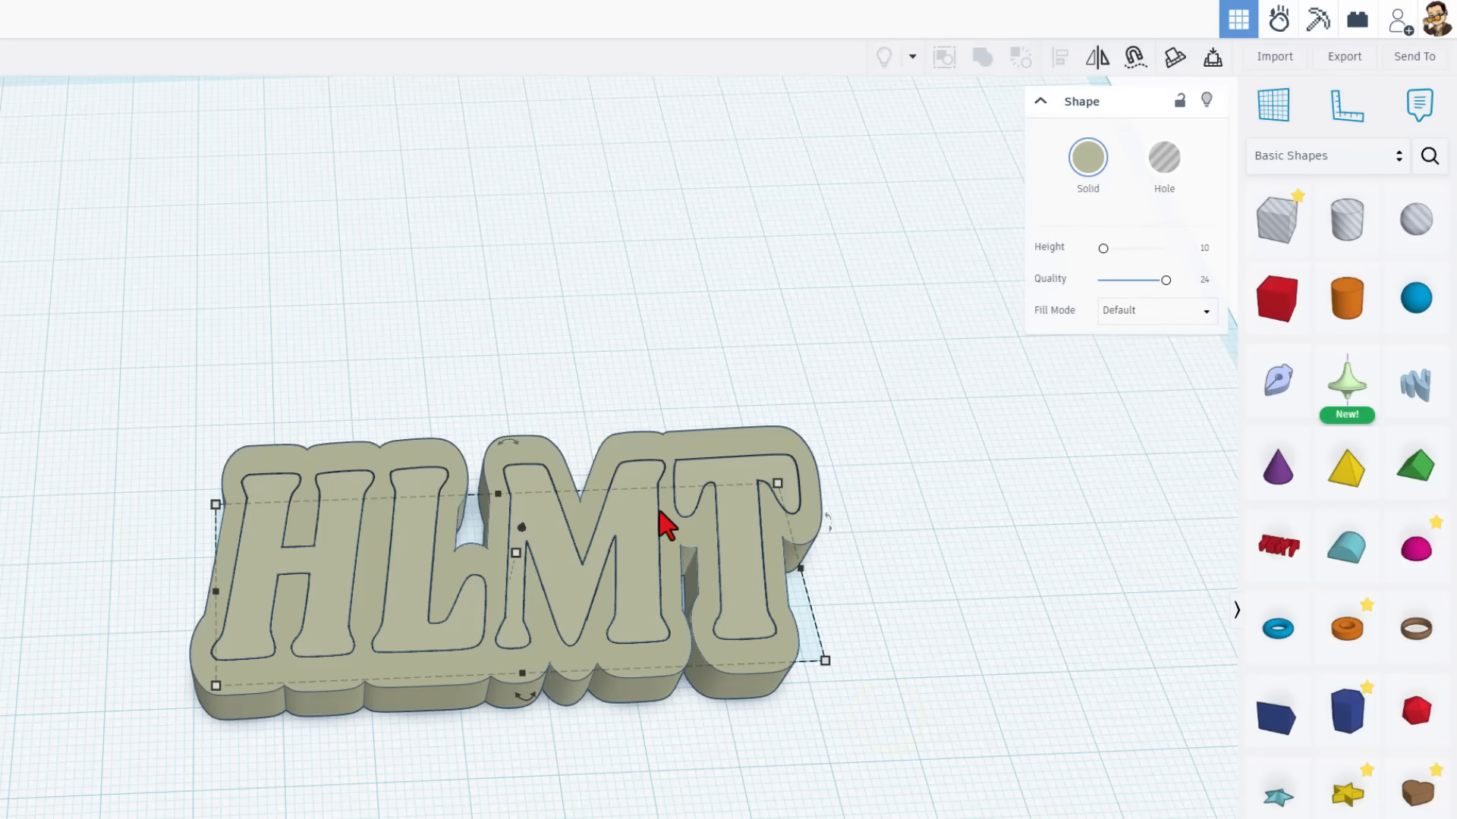
right_drag(362, 803, 404, 588)
Step: Duplicate the filled HLMT letters and drop the copy onto a workplane placed on their top face
key(ctrl+d)
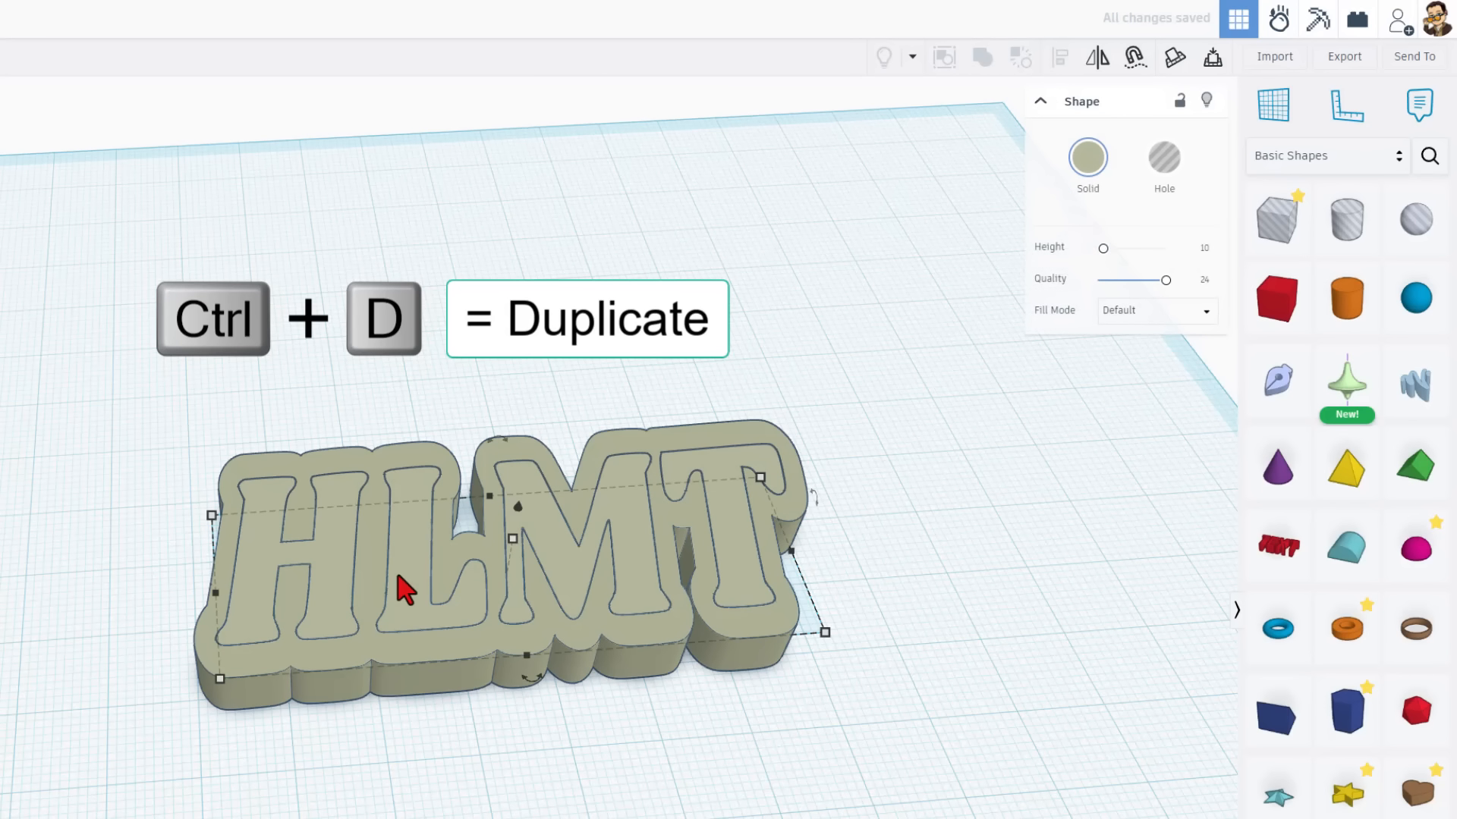
key(w)
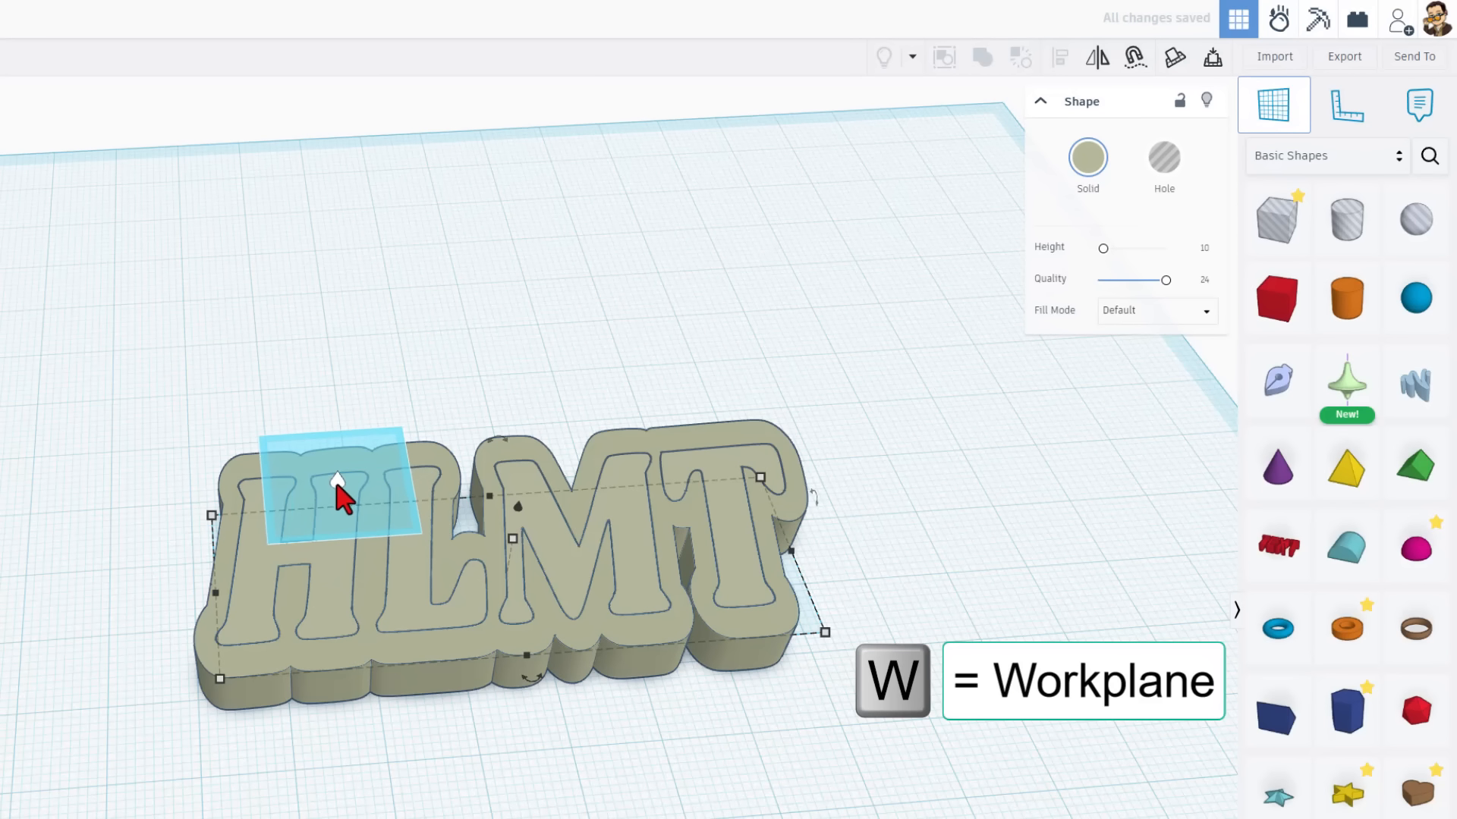
click(340, 484)
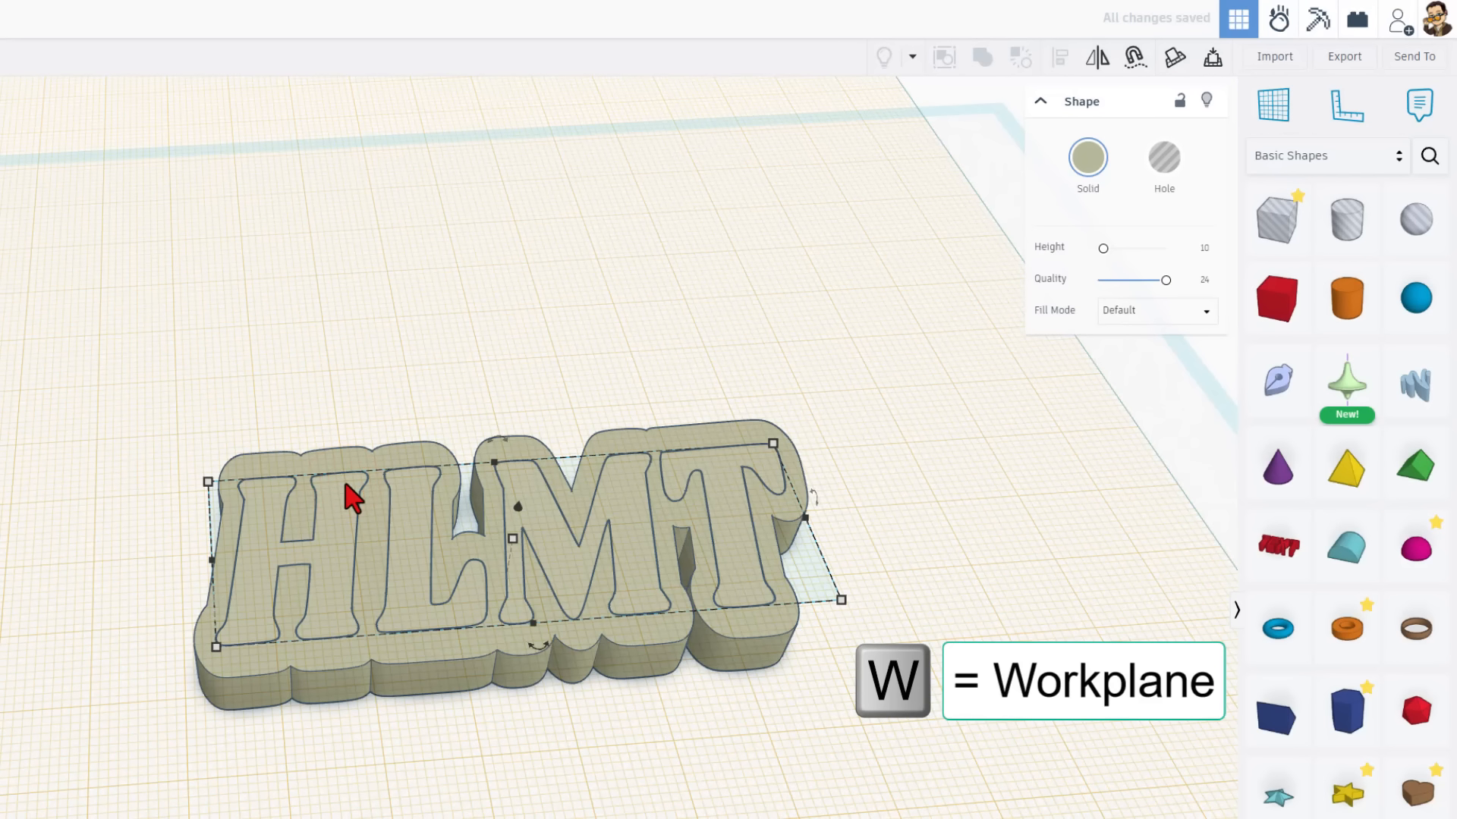
key(d)
Step: Reduce the height of the raised HLMT letters to a thin layer above the base letters
click(519, 504)
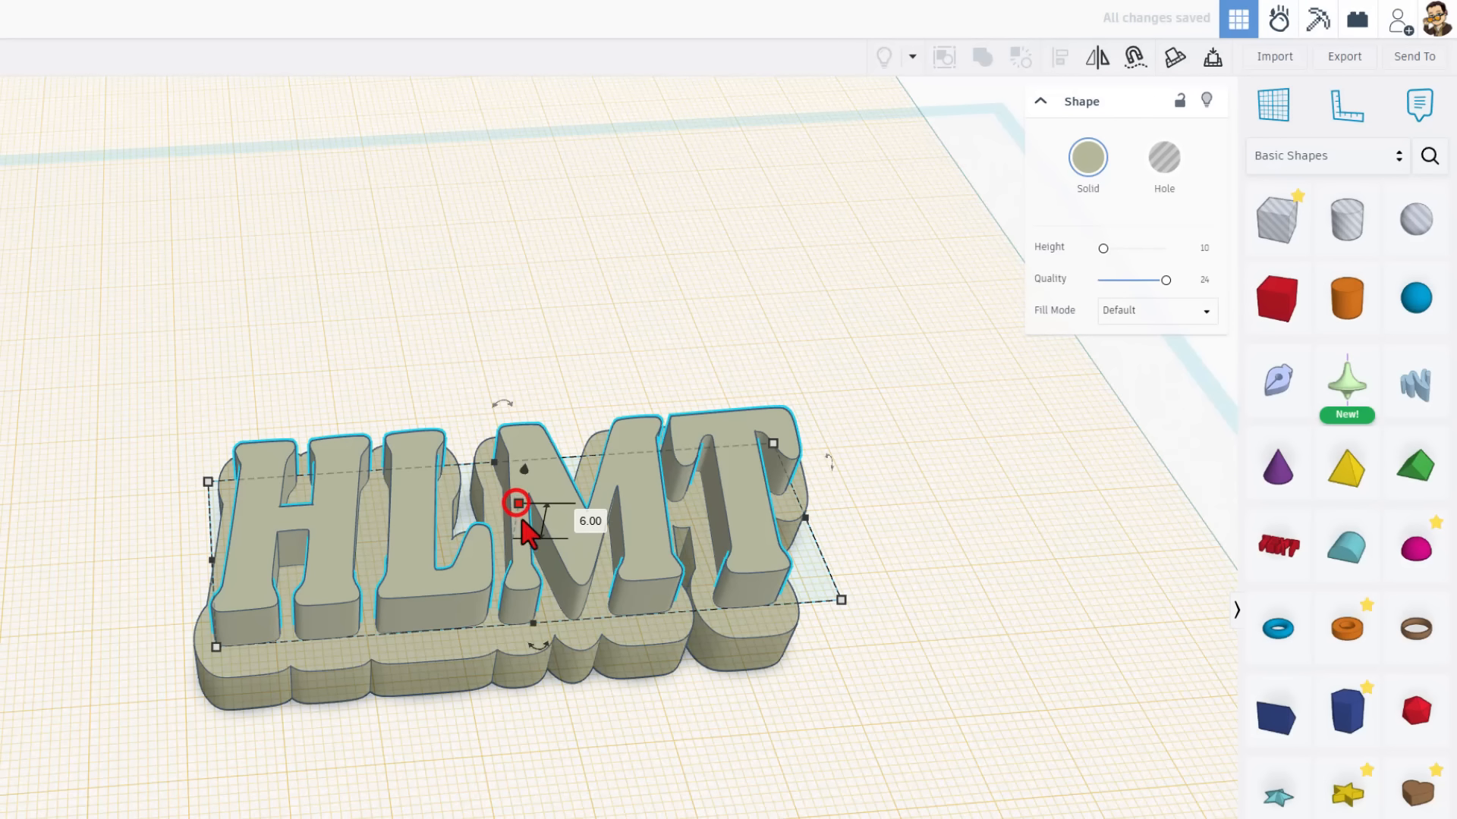
click(587, 522)
text(0)
key(Return)
click(644, 796)
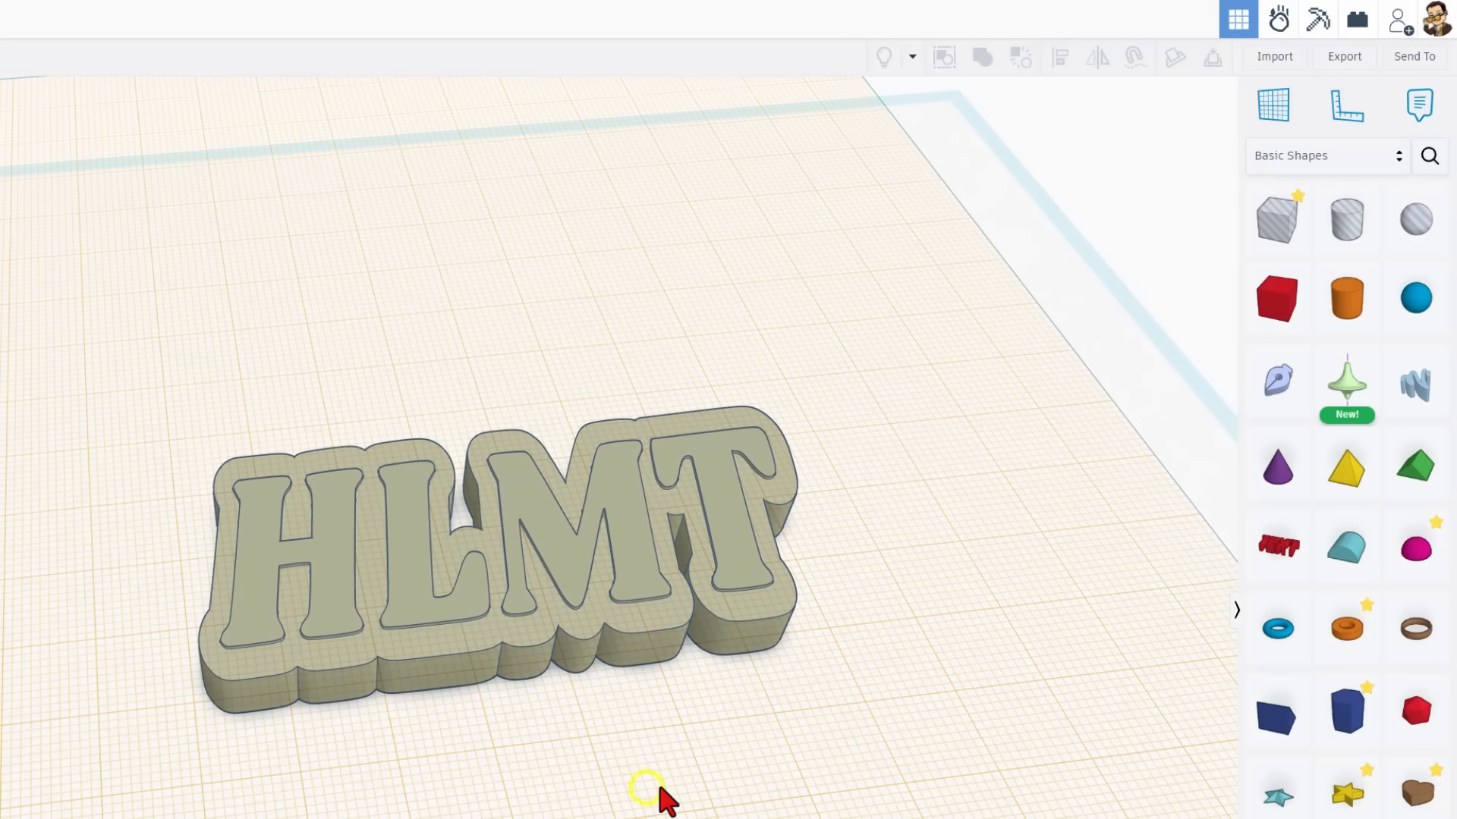
Step: Return the workplane to the base grid and start a new sketch on it near the HLMT lettering
key(w)
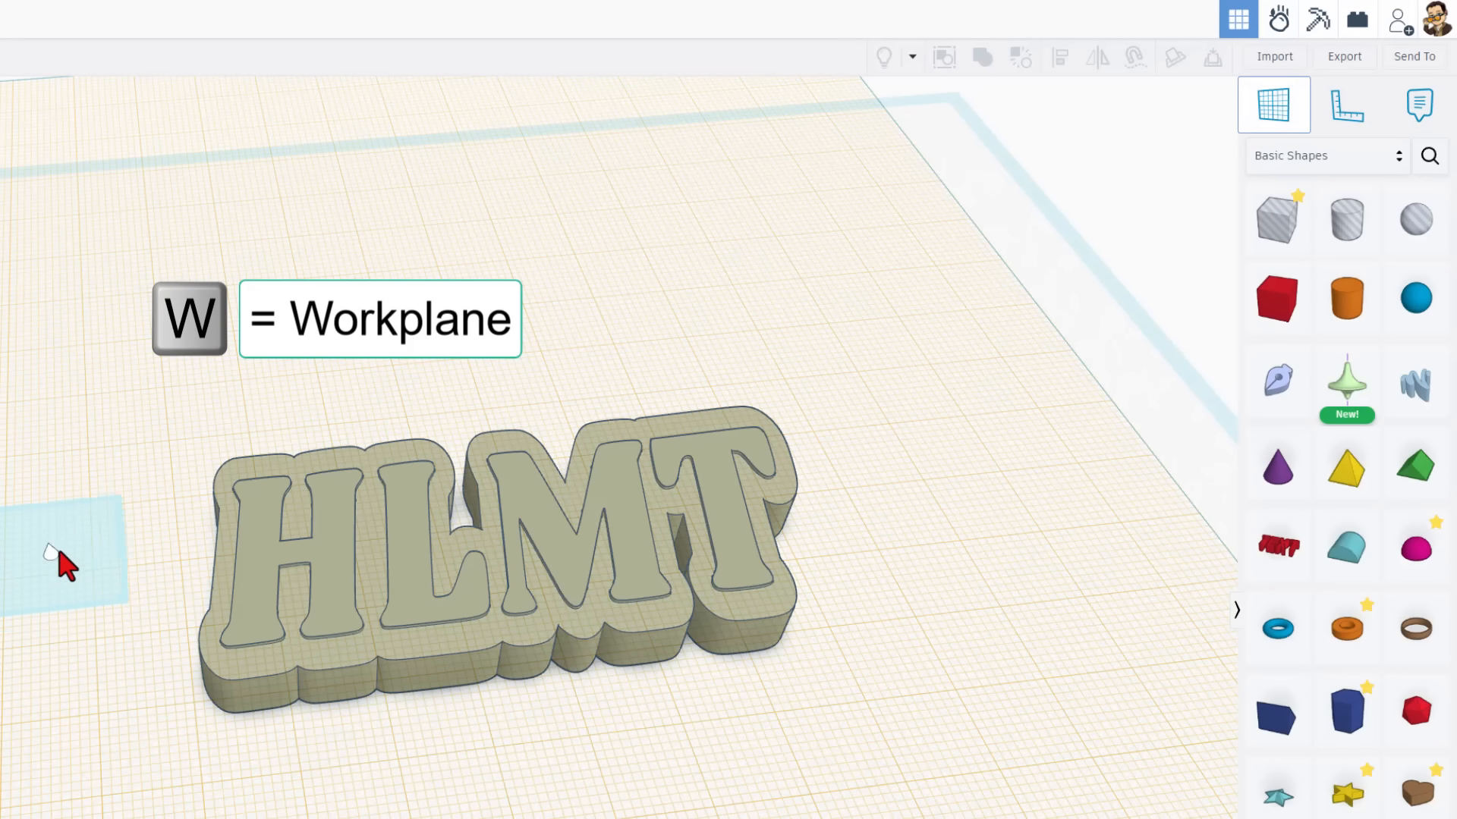
click(66, 547)
right_drag(476, 789, 460, 520)
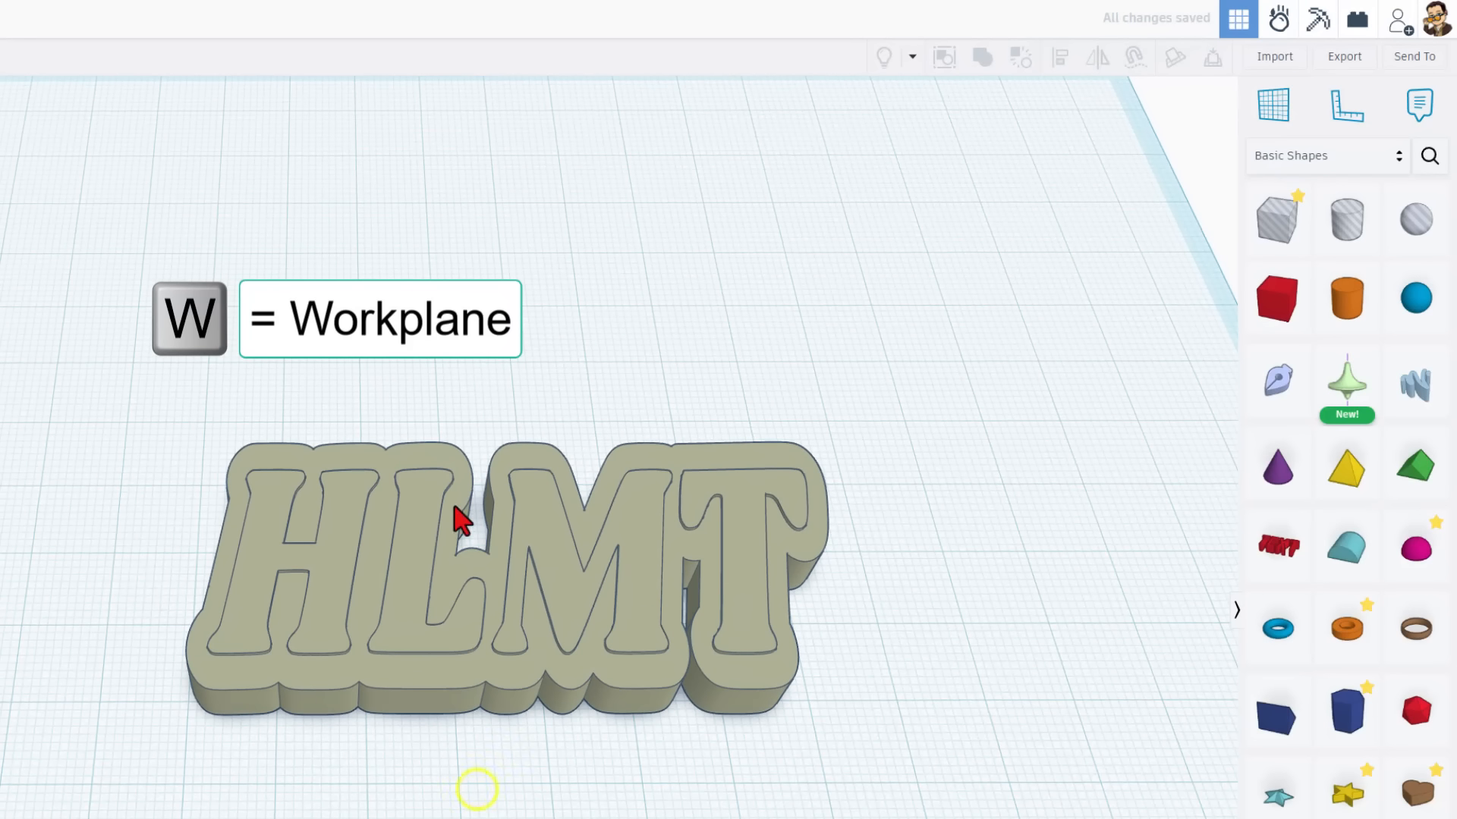
click(1280, 383)
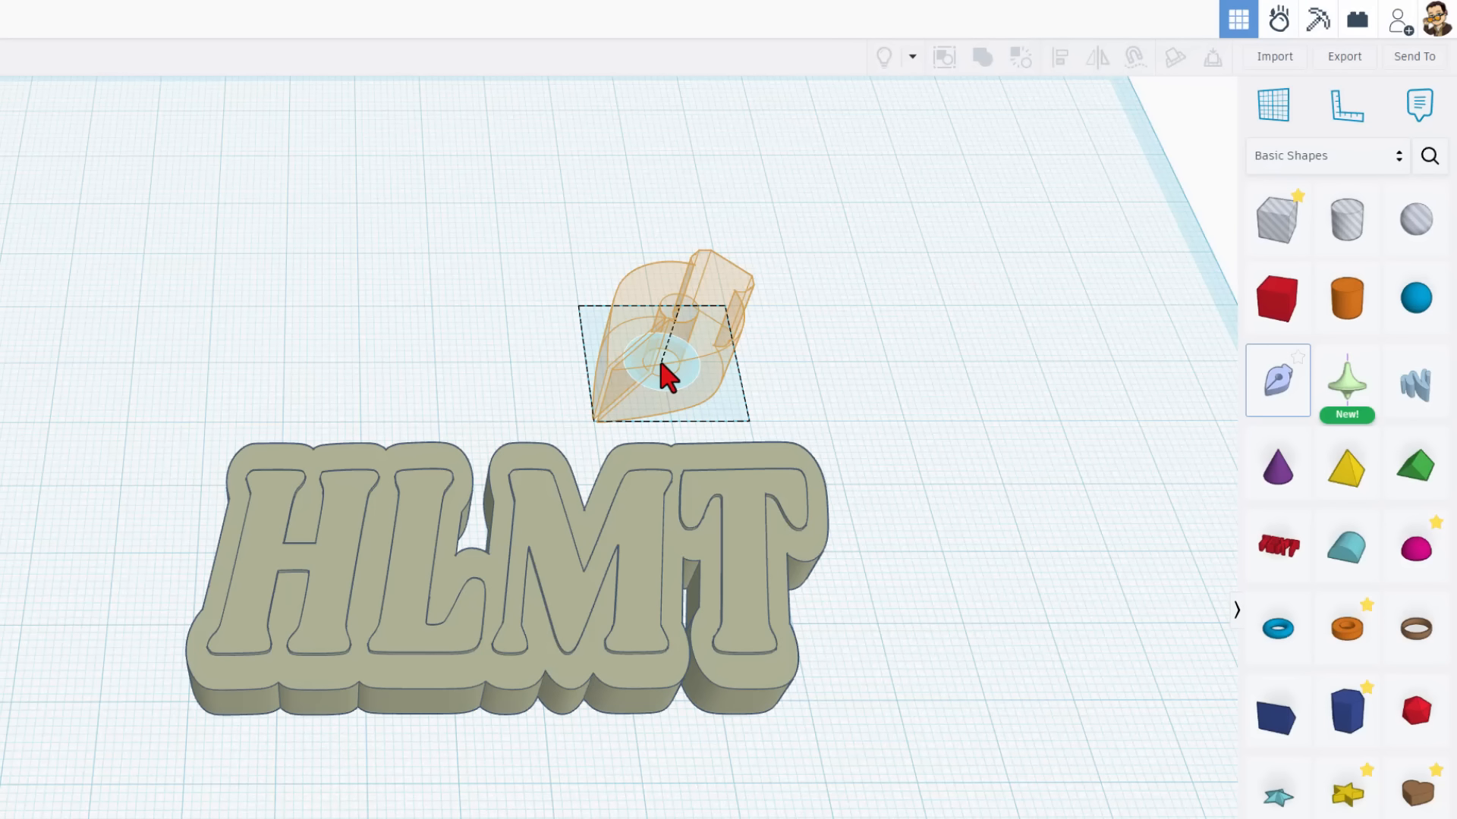
click(660, 361)
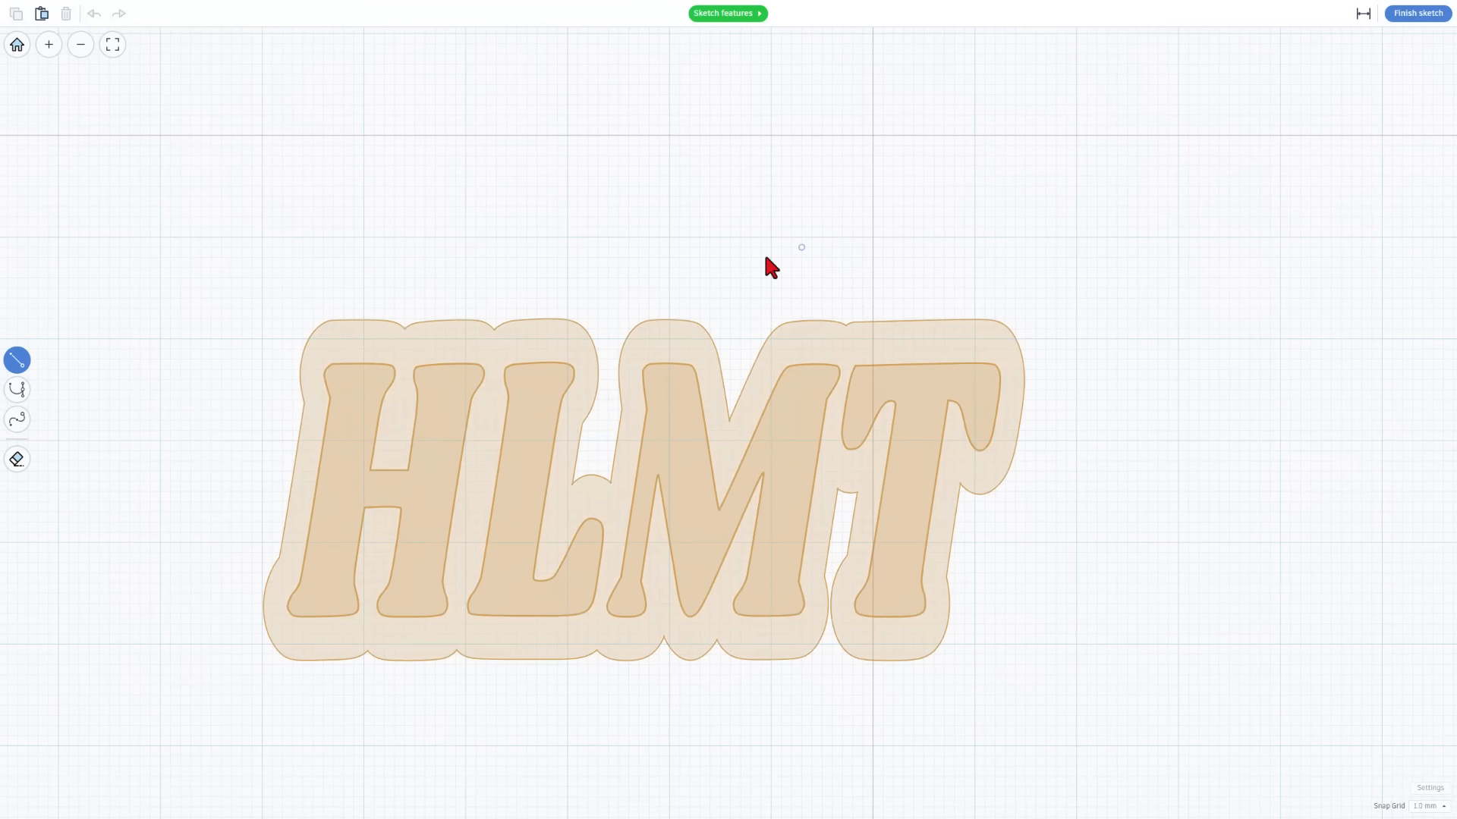
Step: Look through the sketch features guide, including What's New, Smooth Curve Tool, Pen Tool, Path Strokes and Edit Tool
click(721, 15)
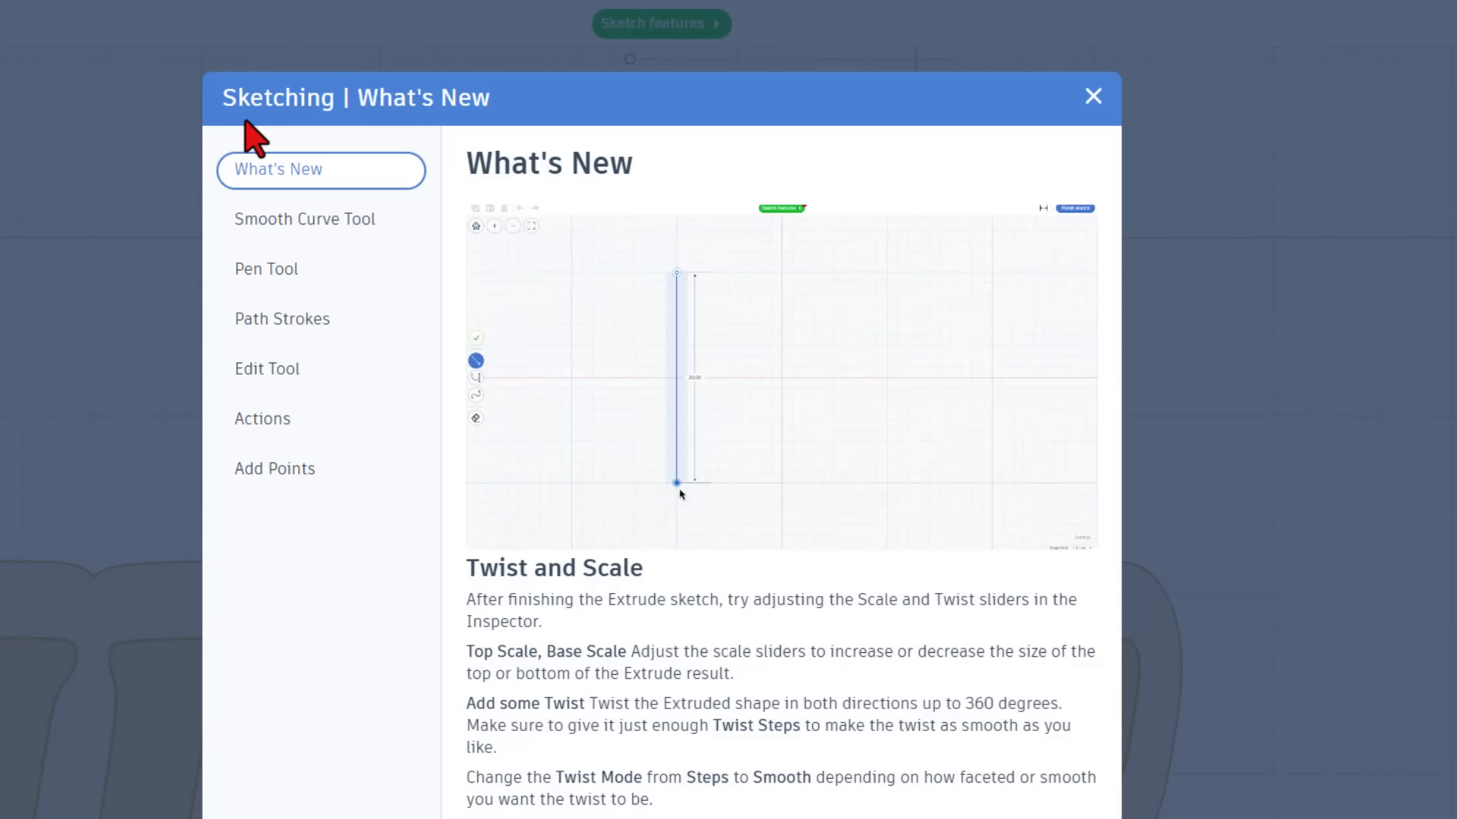
click(279, 218)
click(277, 279)
click(275, 317)
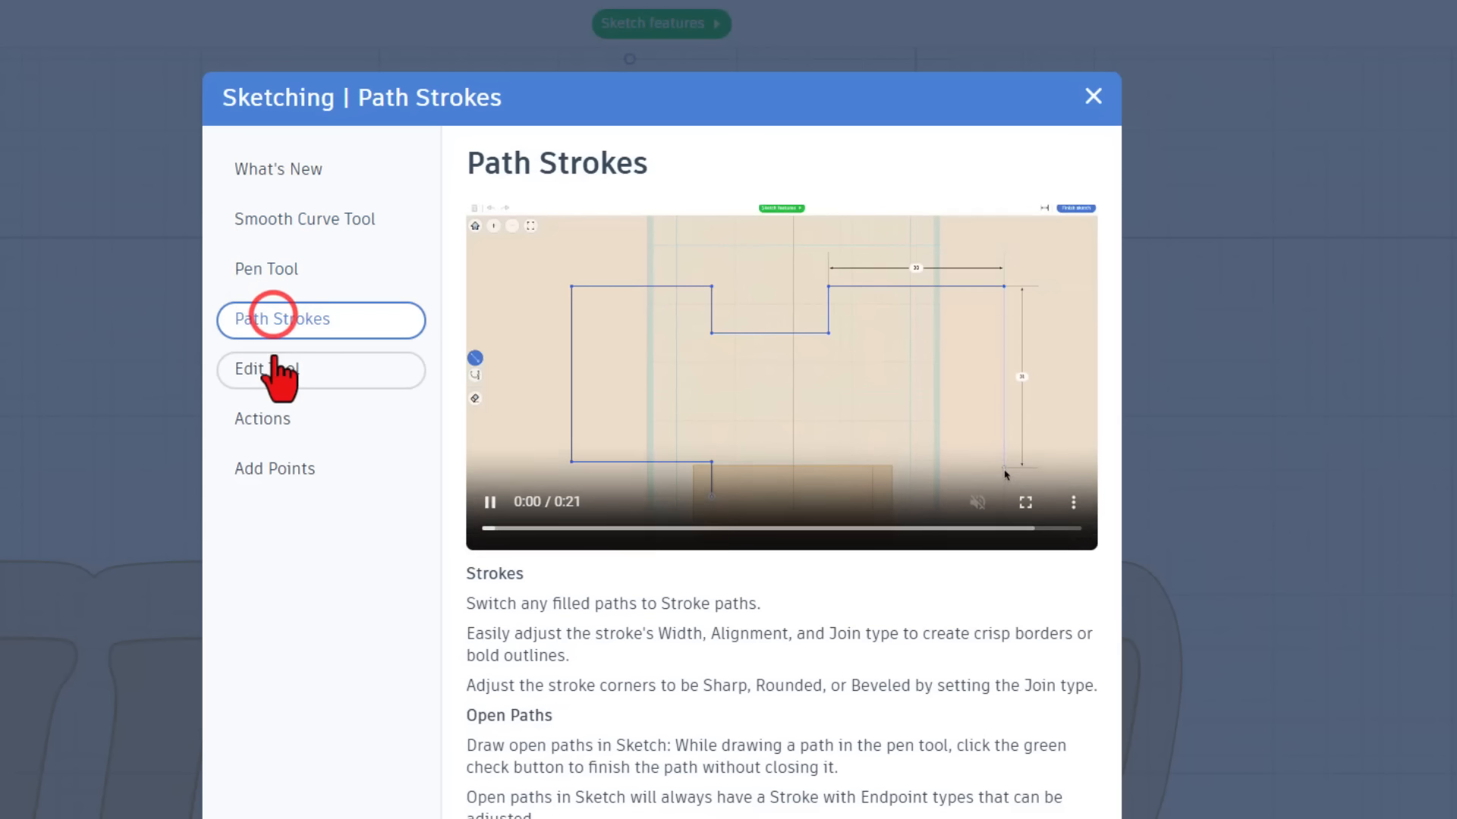
click(273, 369)
click(303, 168)
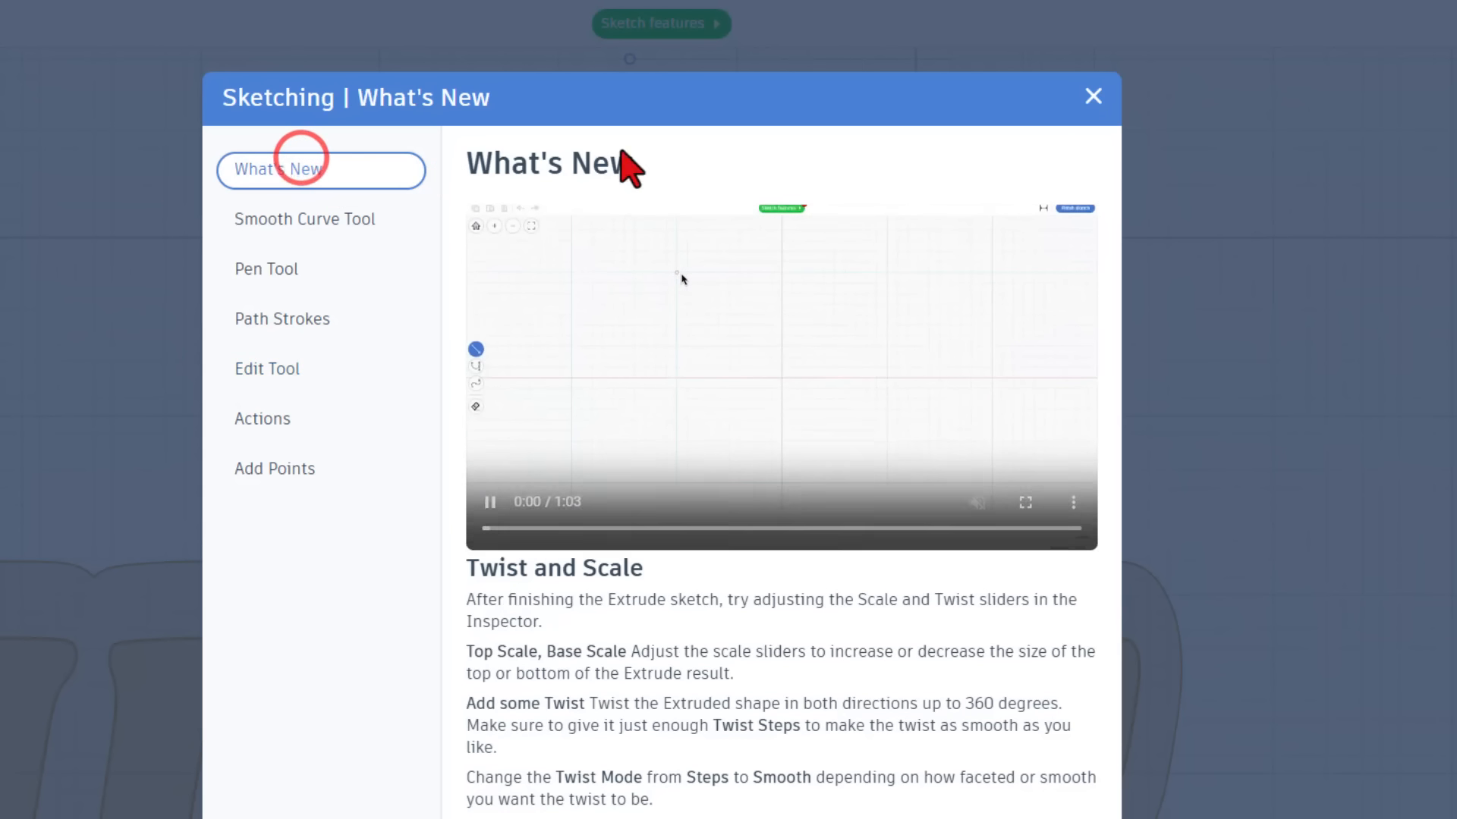
click(1093, 99)
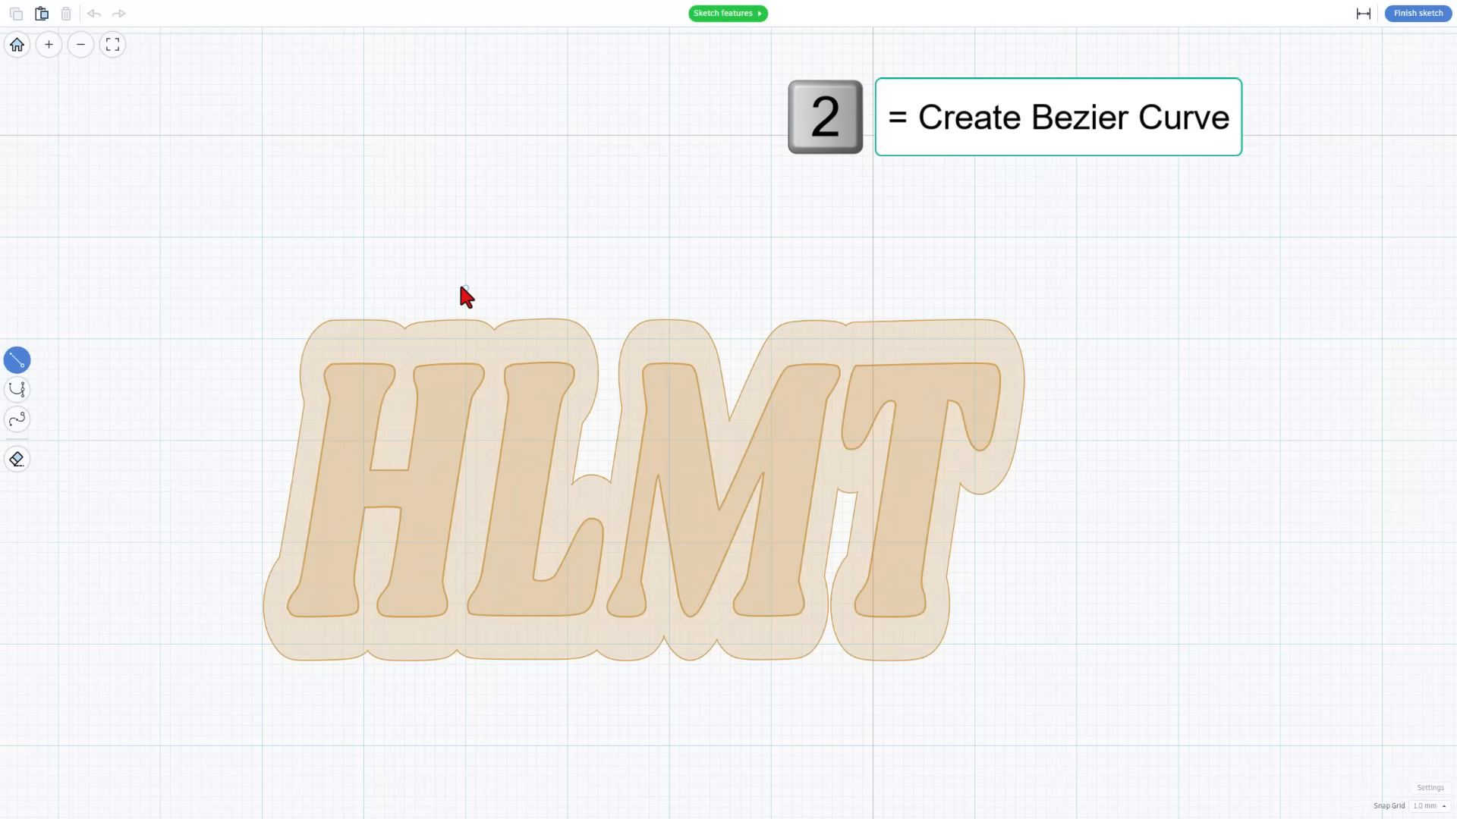
Step: Draw an open Bezier curve about 52 mm tall between the H and L, with a stroke width of 1.5
key(2)
click(445, 226)
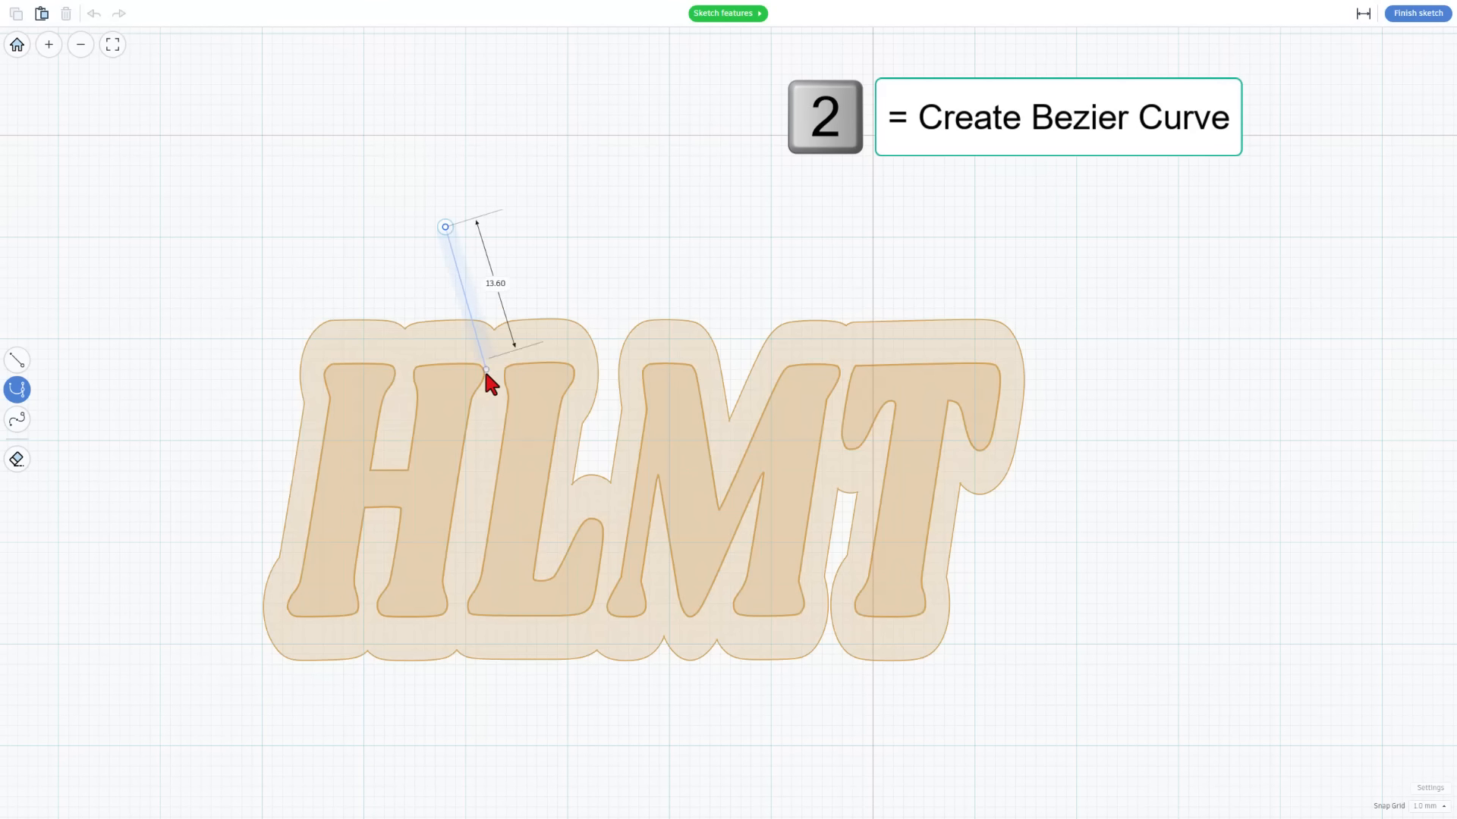
drag(489, 430, 439, 527)
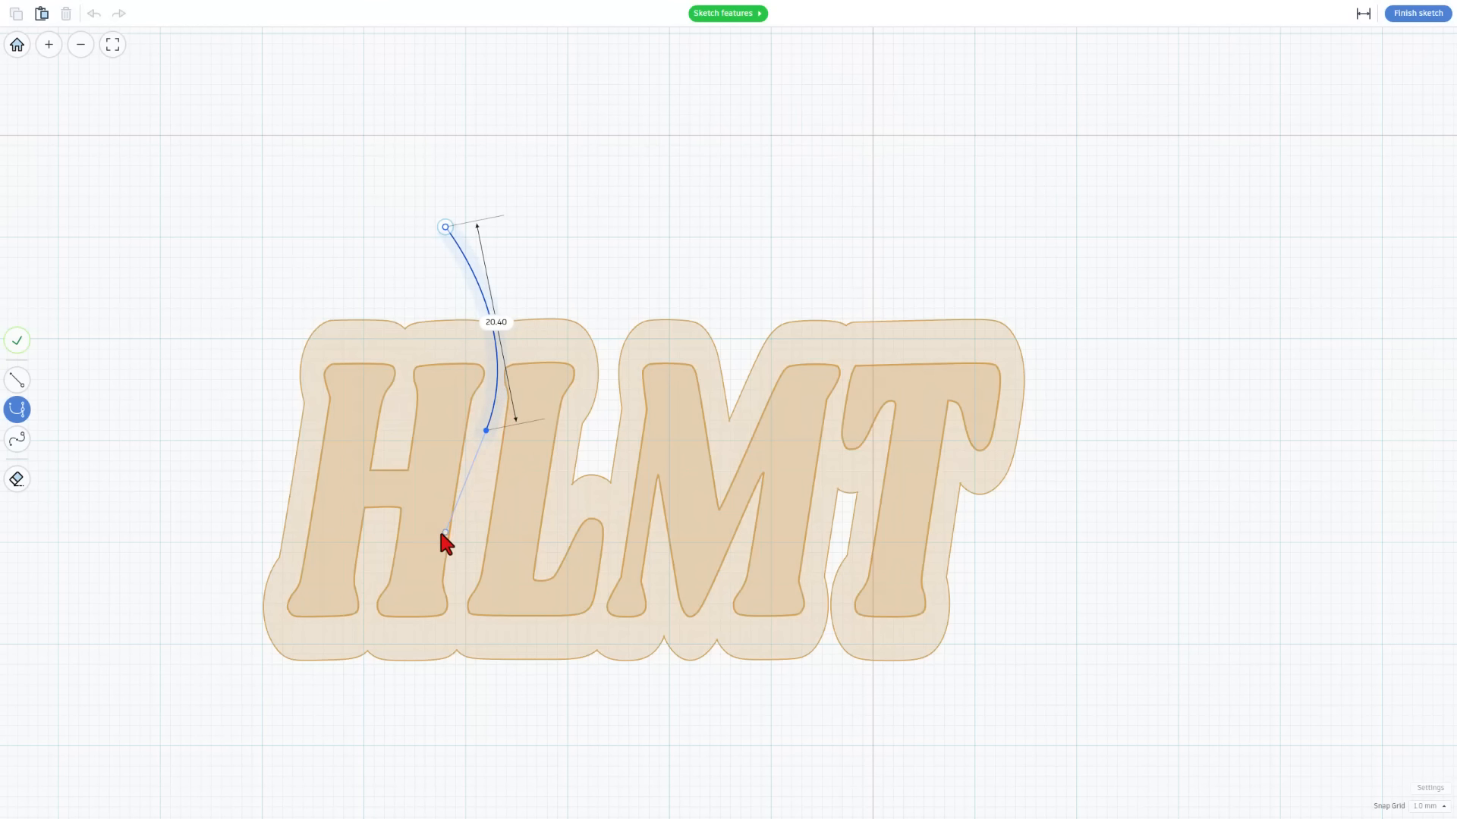
drag(476, 756, 501, 818)
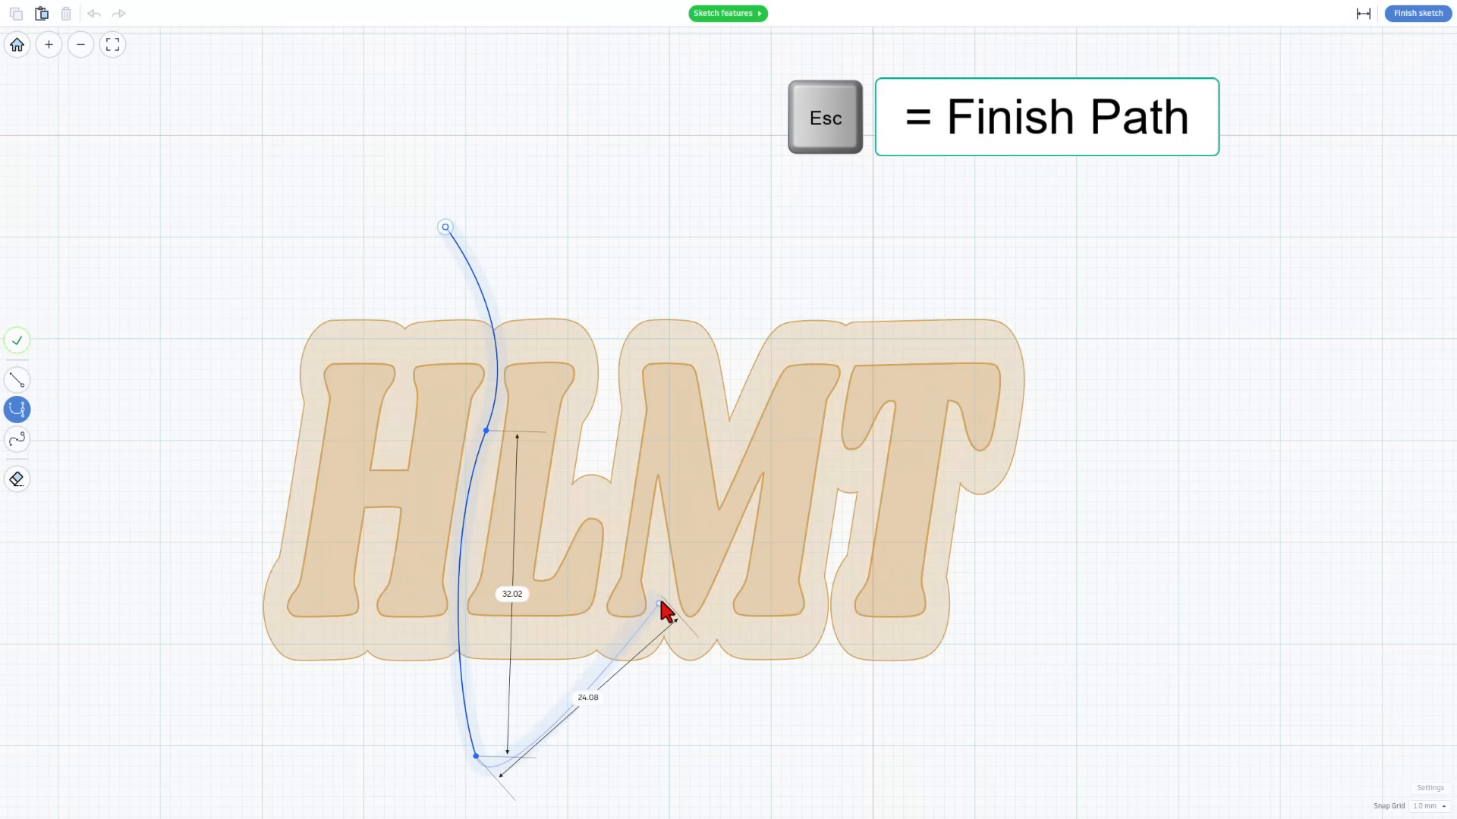
key(Escape)
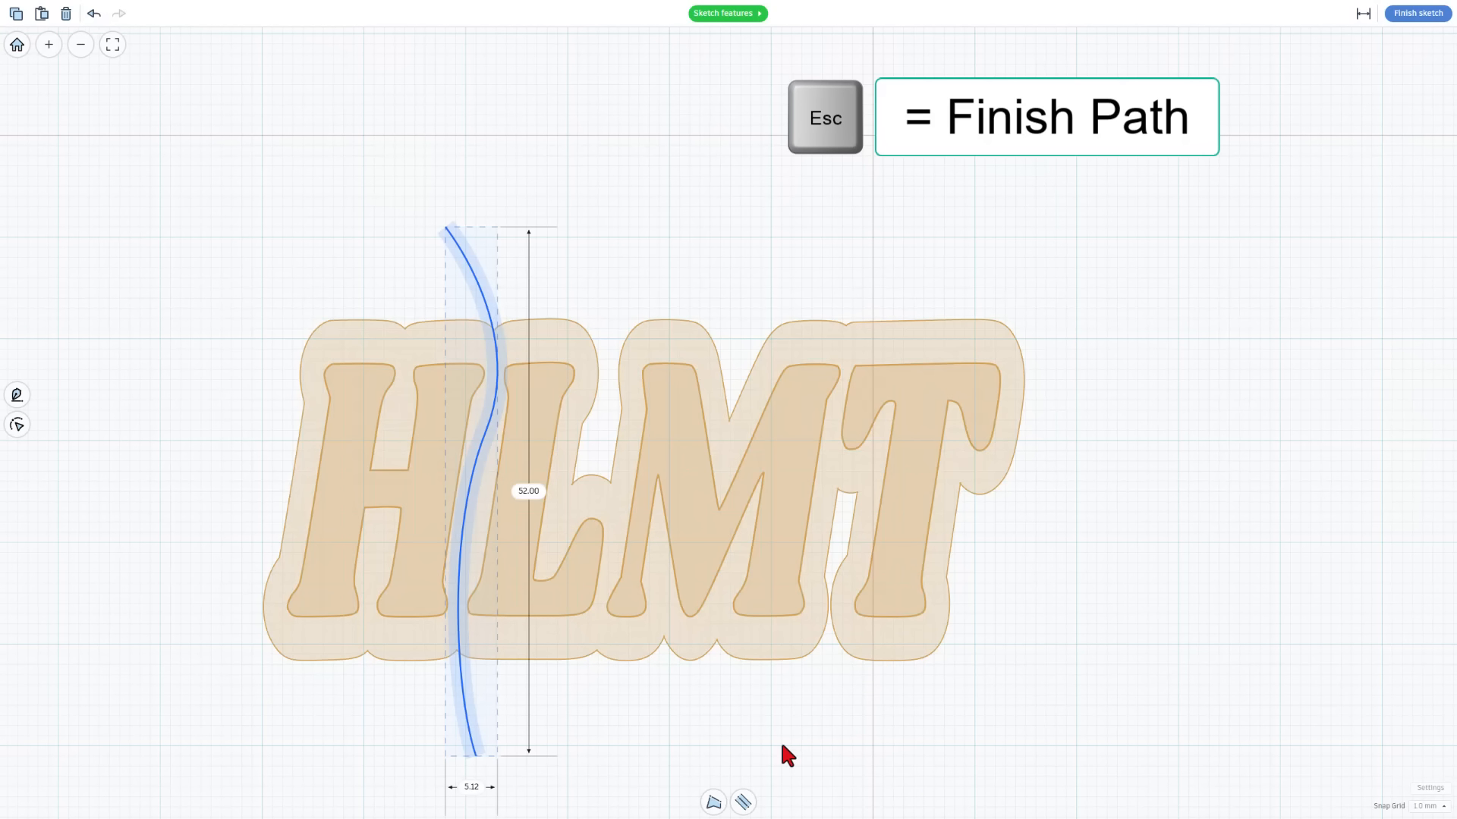
click(743, 802)
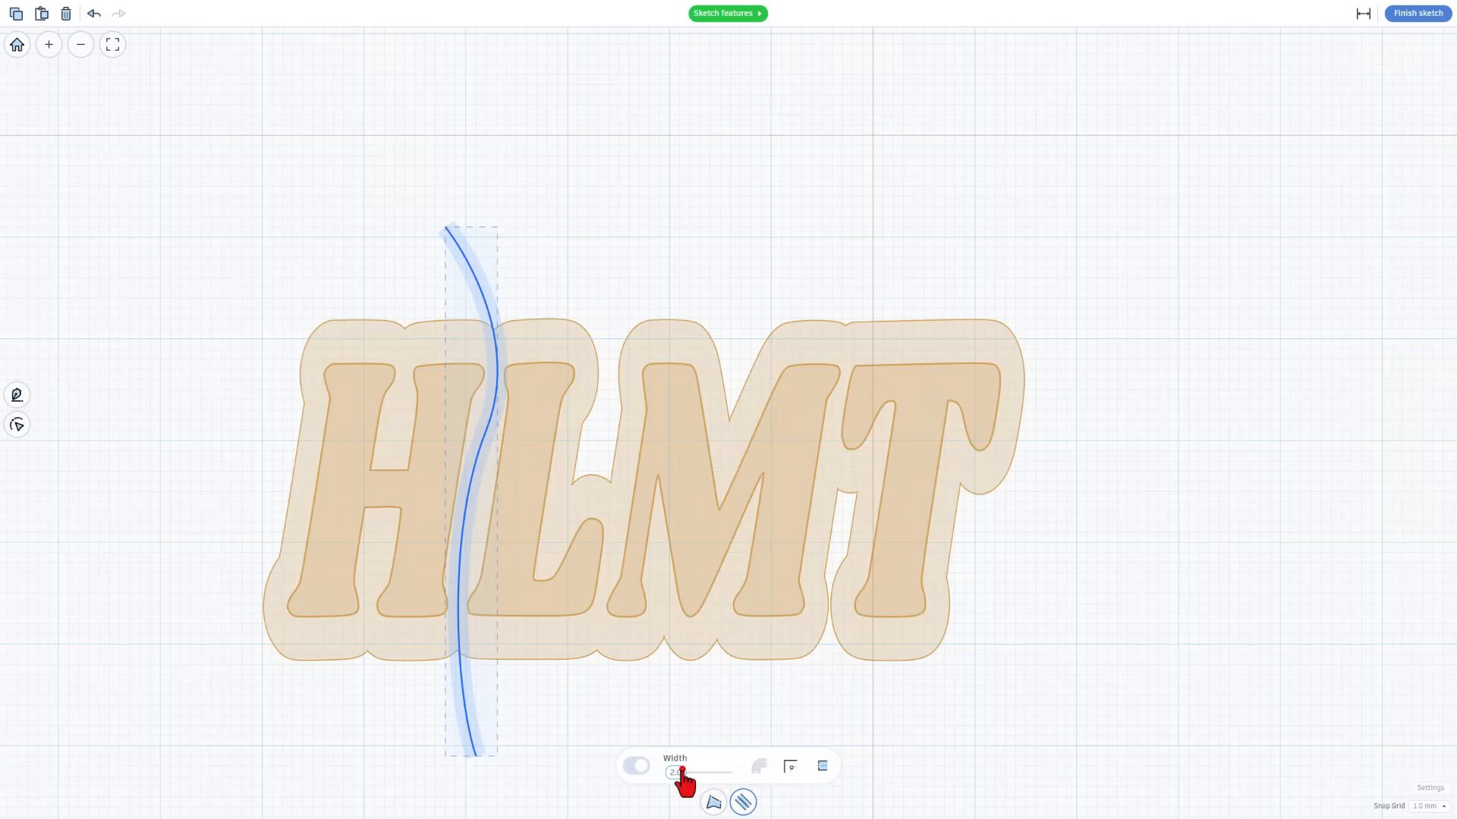
text(1.5)
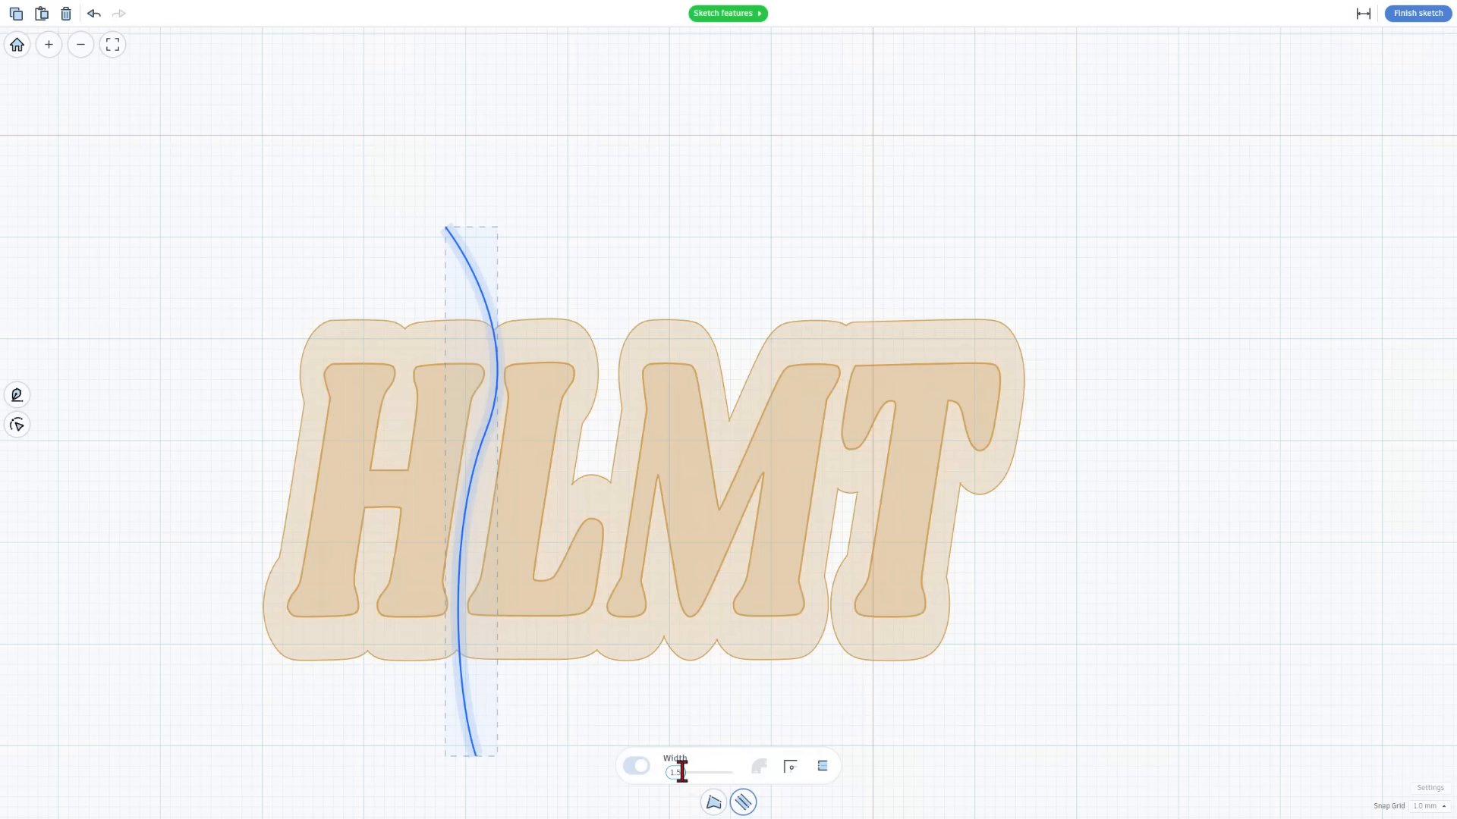
Step: Move the curve's middle point lower in the gap between the H and L and make it smooth with adjusted handles
double_click(493, 406)
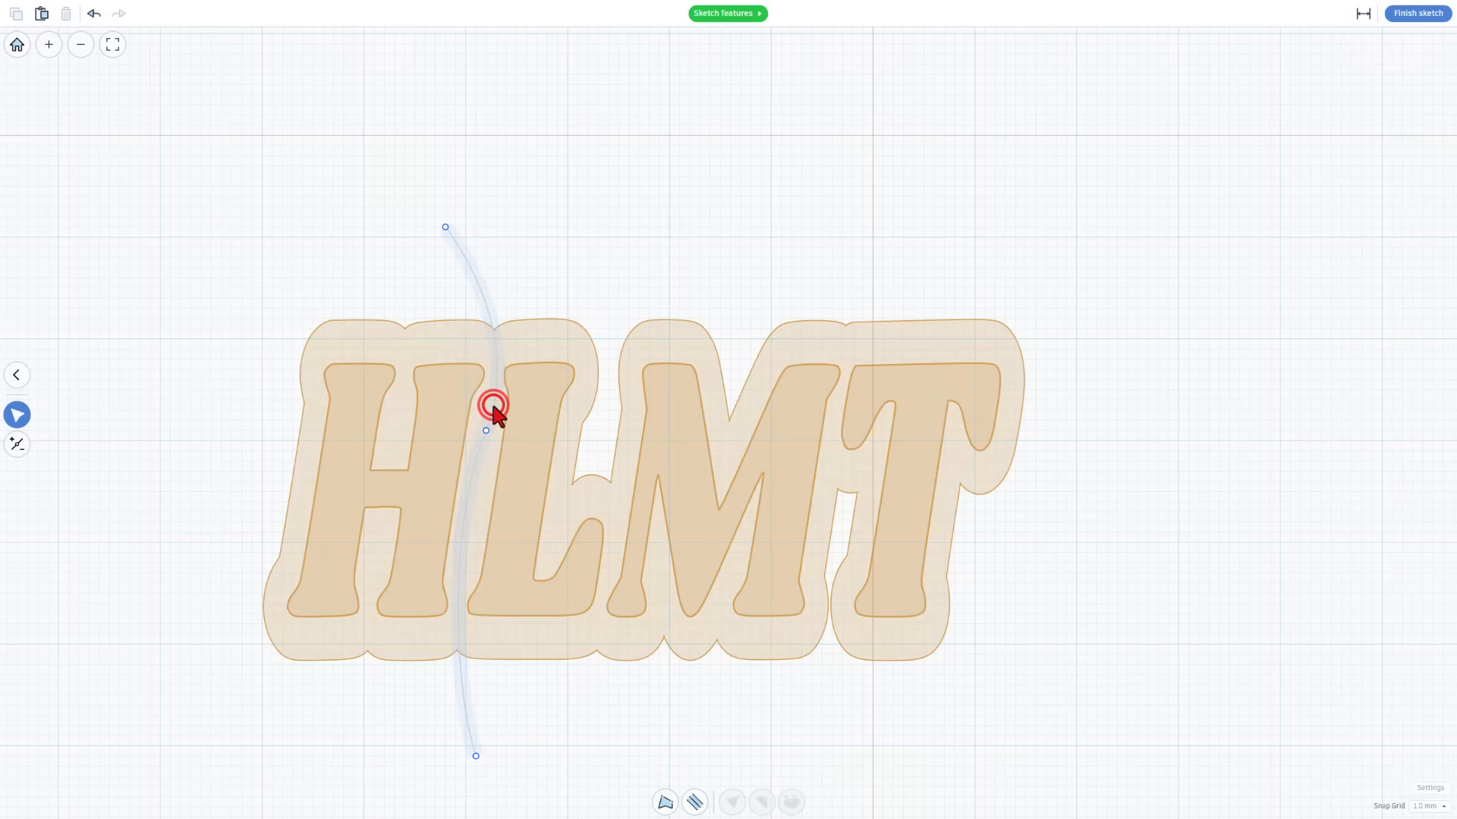
drag(486, 430, 476, 460)
key(2)
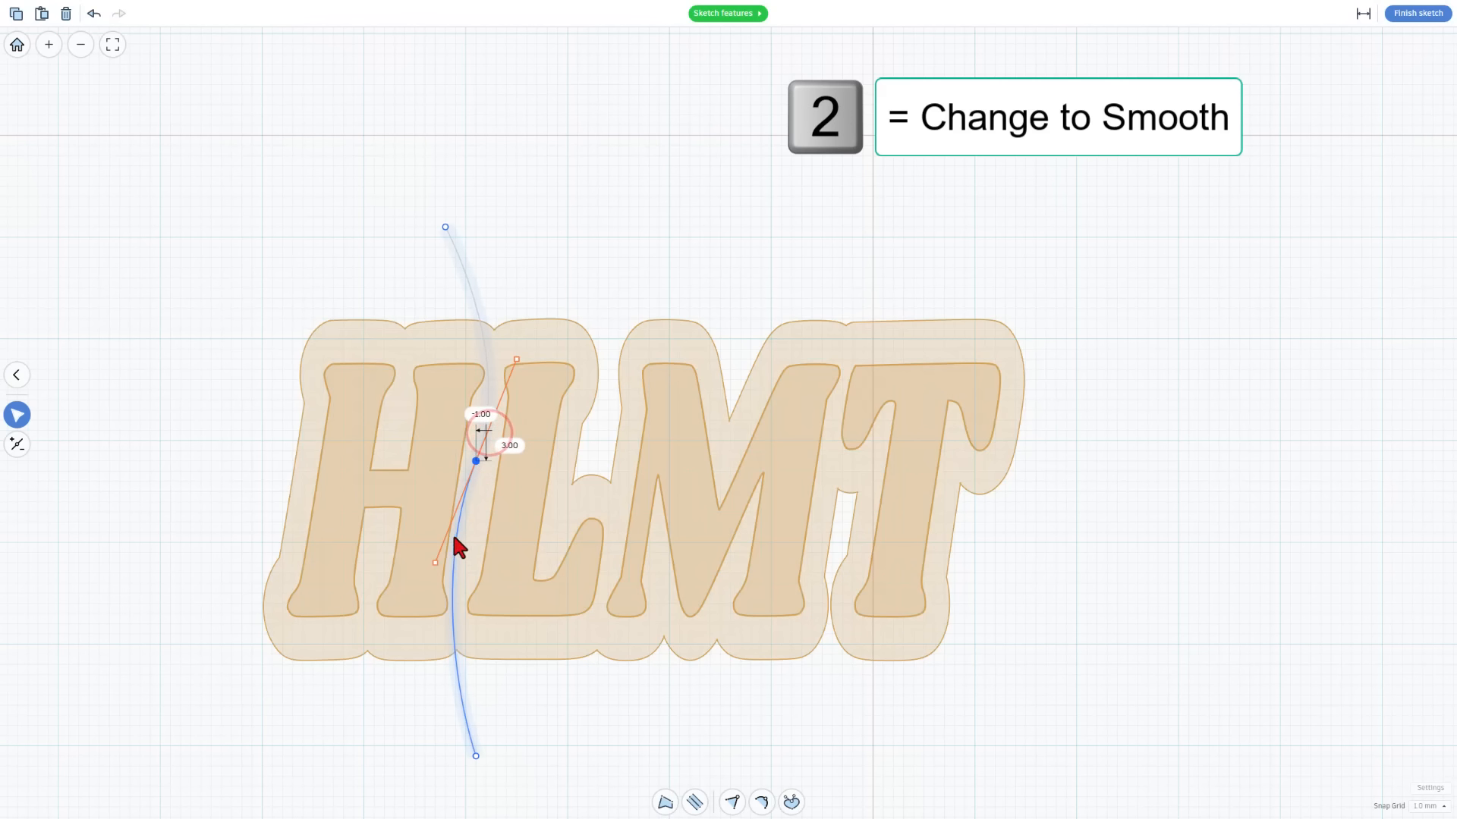
drag(453, 581, 436, 593)
drag(475, 461, 483, 453)
Step: Break the middle point's handles and adjust each one so the curve follows the gap between the H and L
key(3)
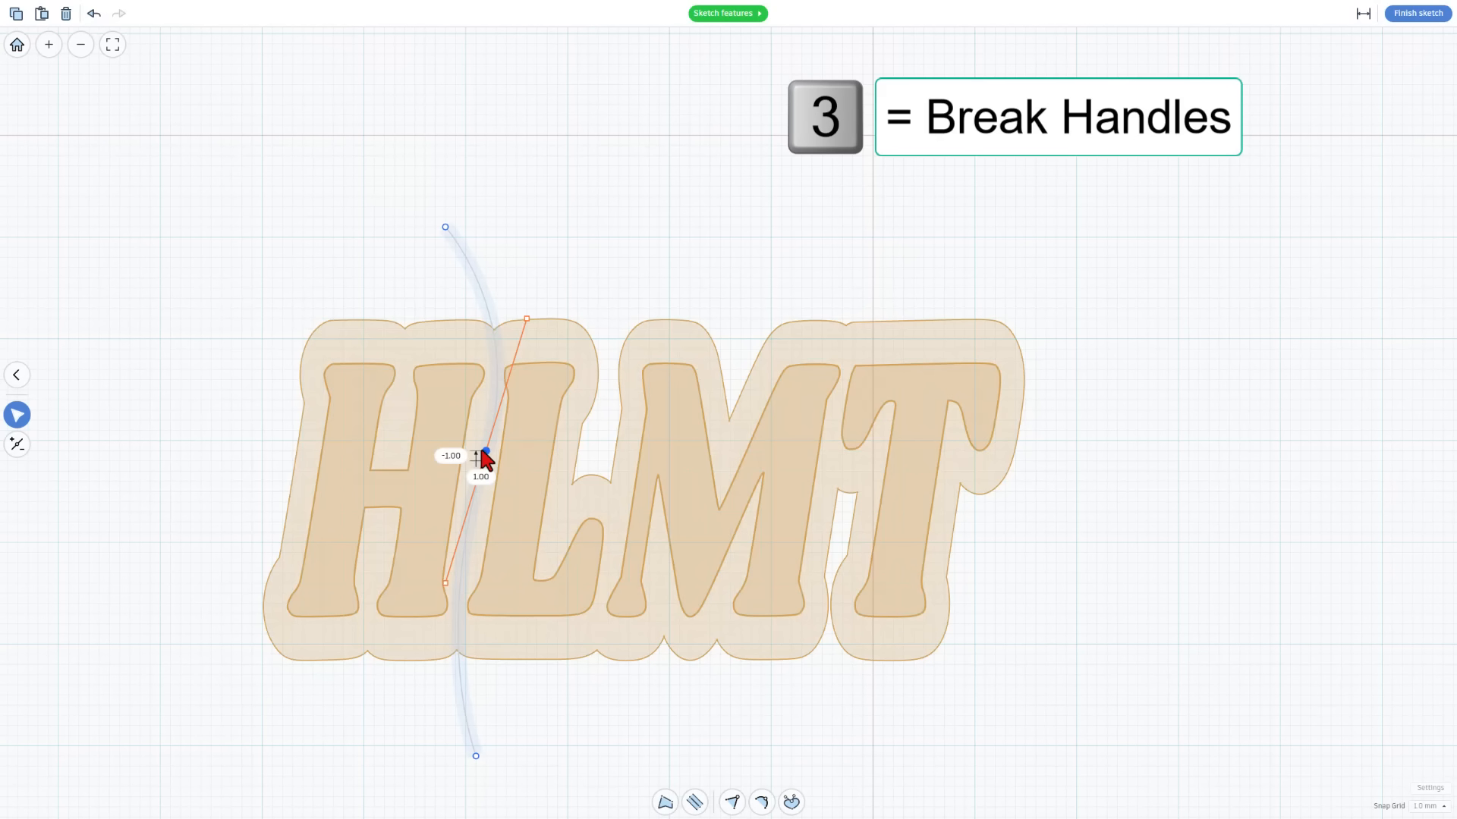
drag(523, 317, 515, 309)
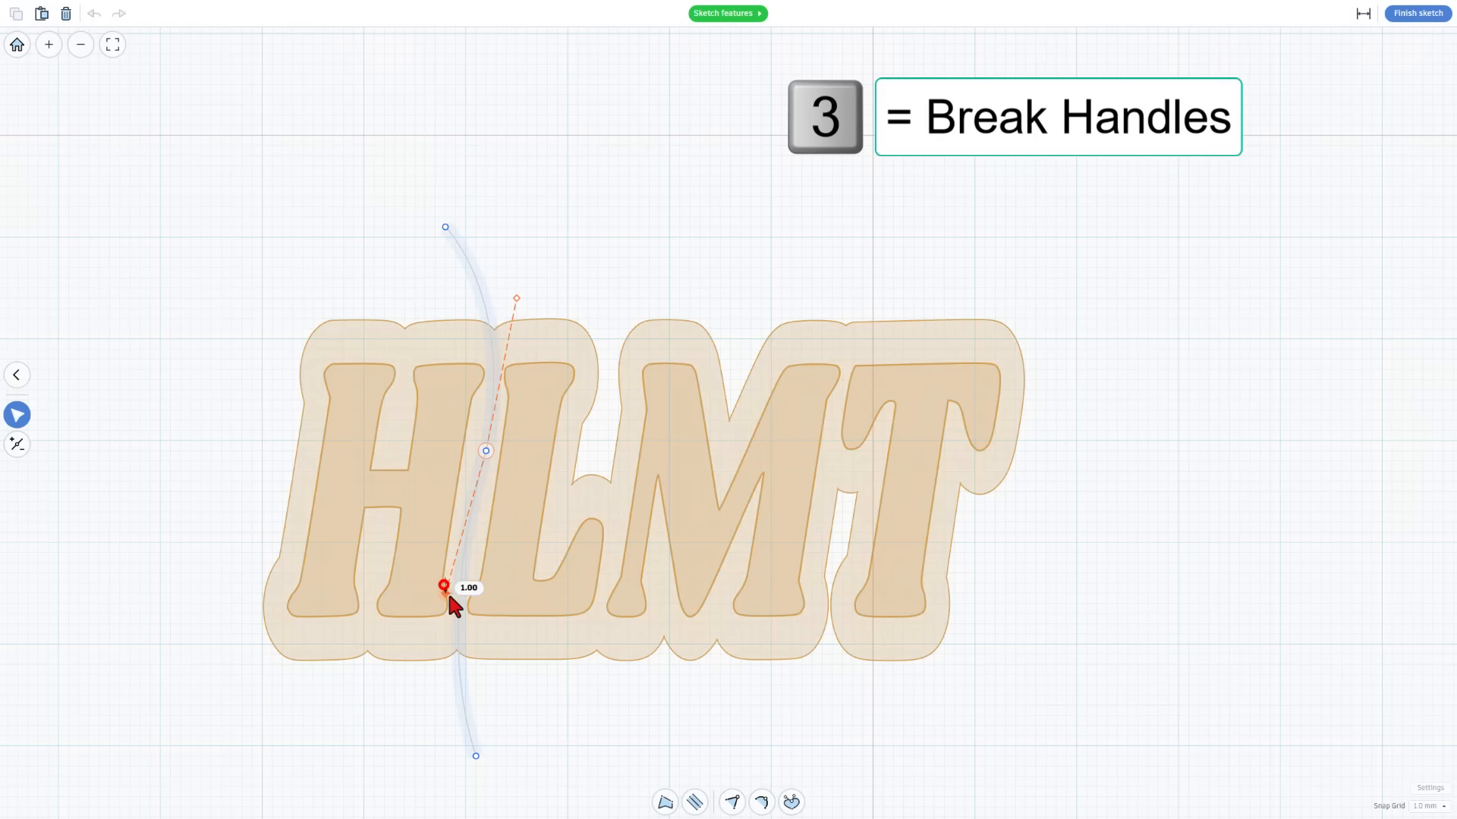
drag(448, 590, 445, 579)
click(584, 209)
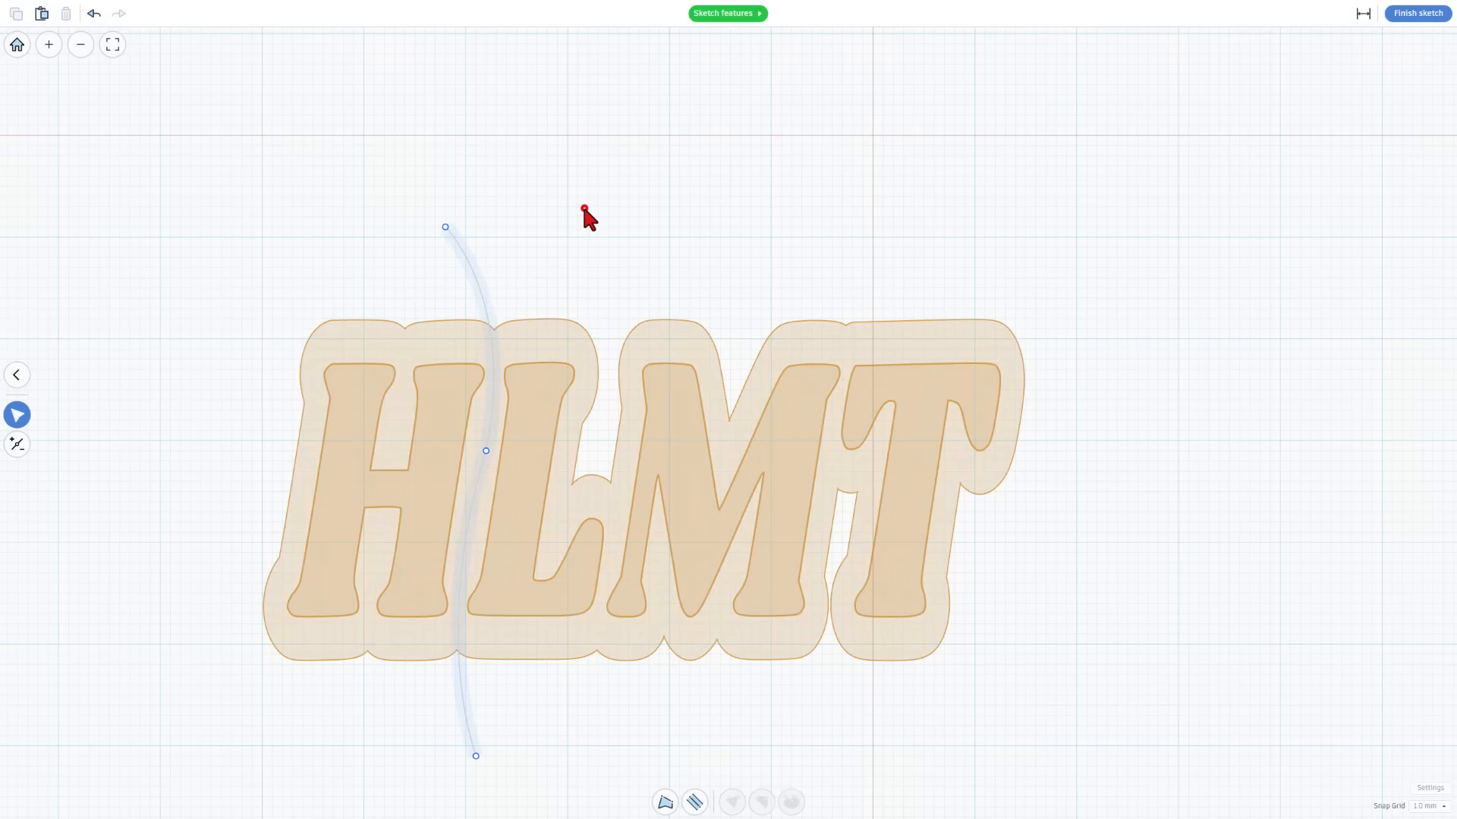
click(585, 222)
Step: Copy and paste the dividing curve and nudge the copy two grid steps toward the L
click(481, 309)
key(ctrl+c)
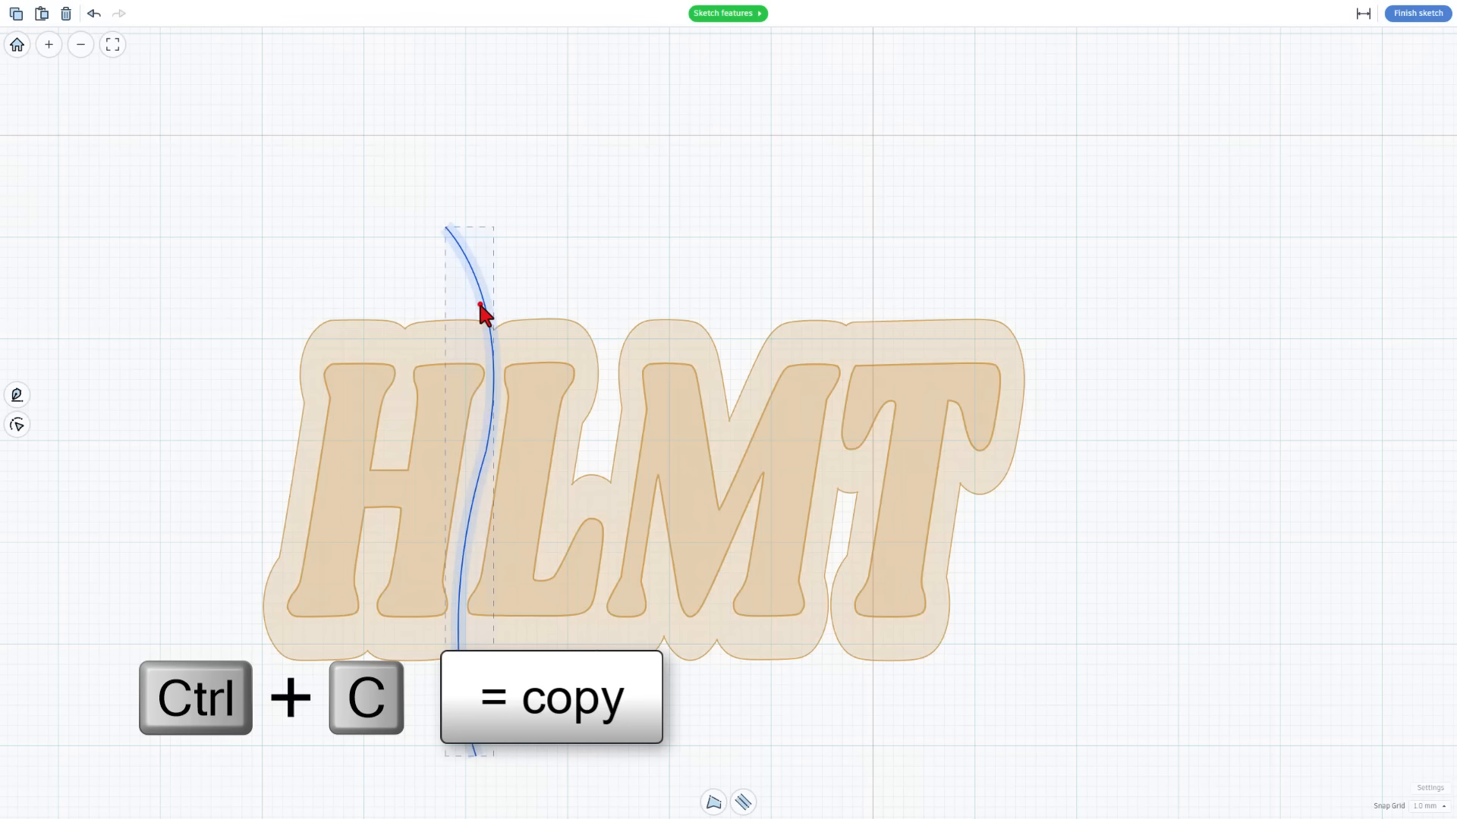
key(ctrl+v)
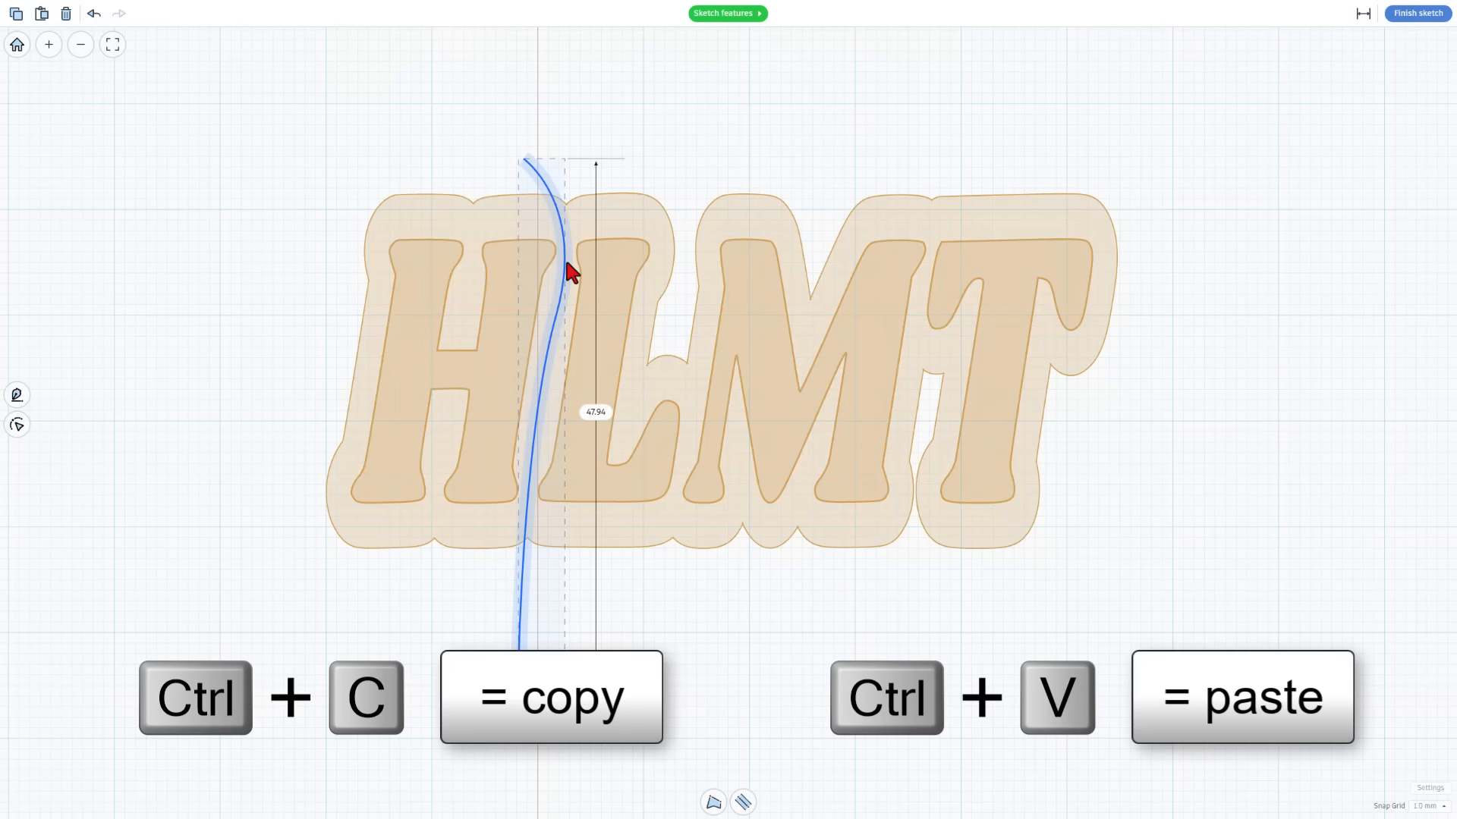
key(Right)
key(Right)
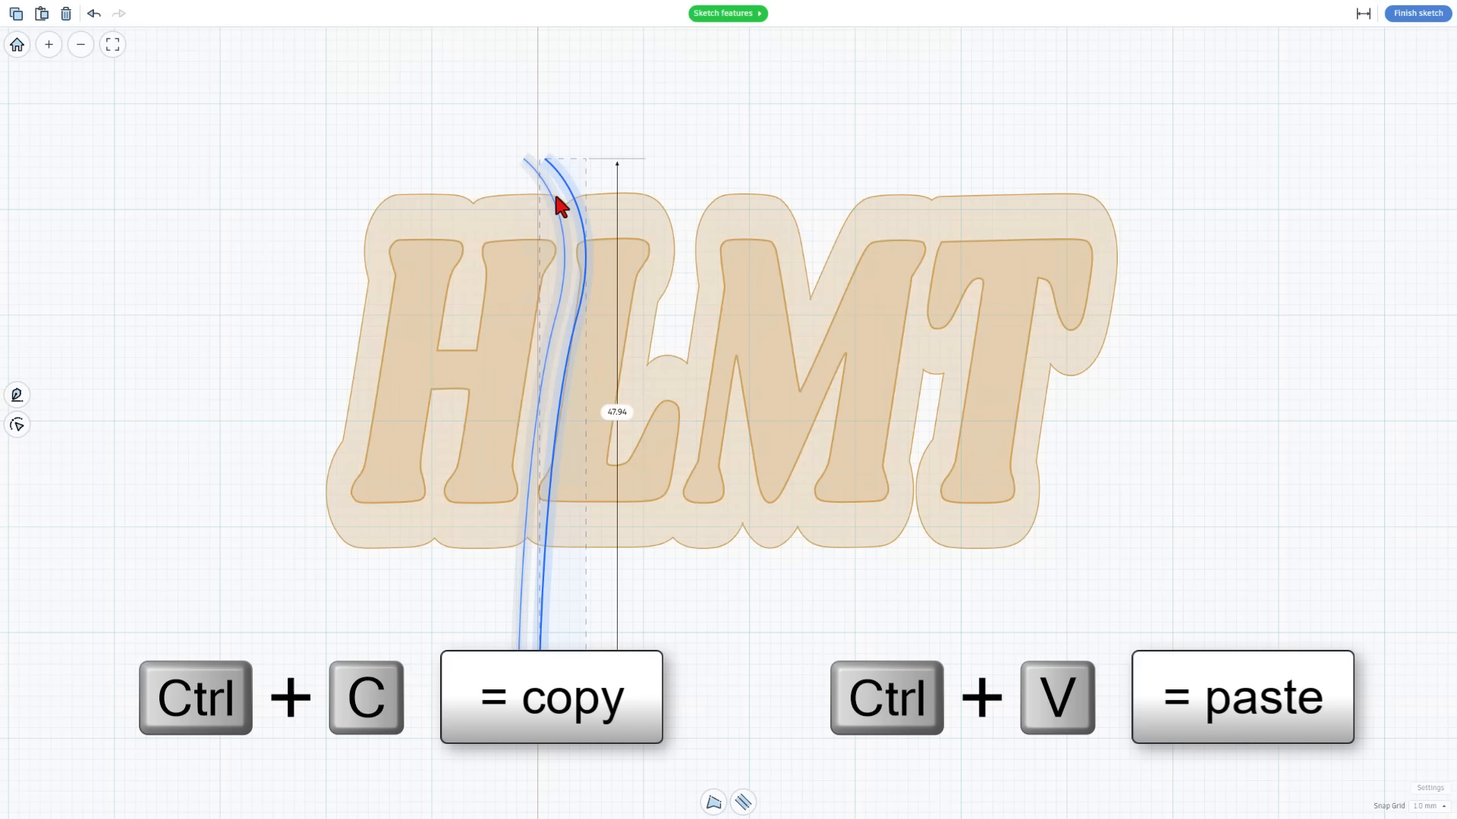
Step: Move the copied dividing curve into the gap between the L and M, and paste another copy toward the M and T gap
drag(558, 173, 697, 186)
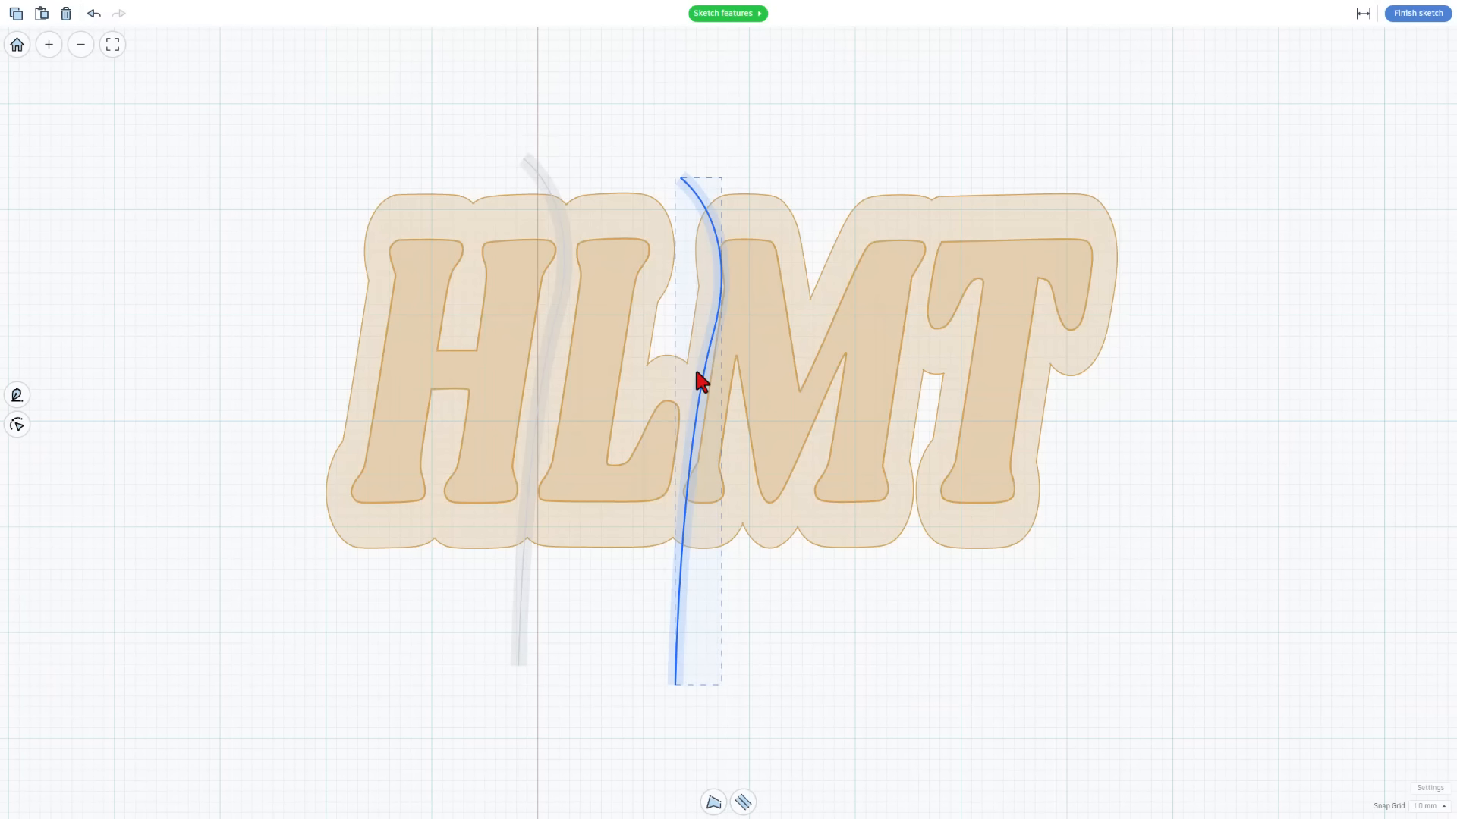
key(ctrl+v)
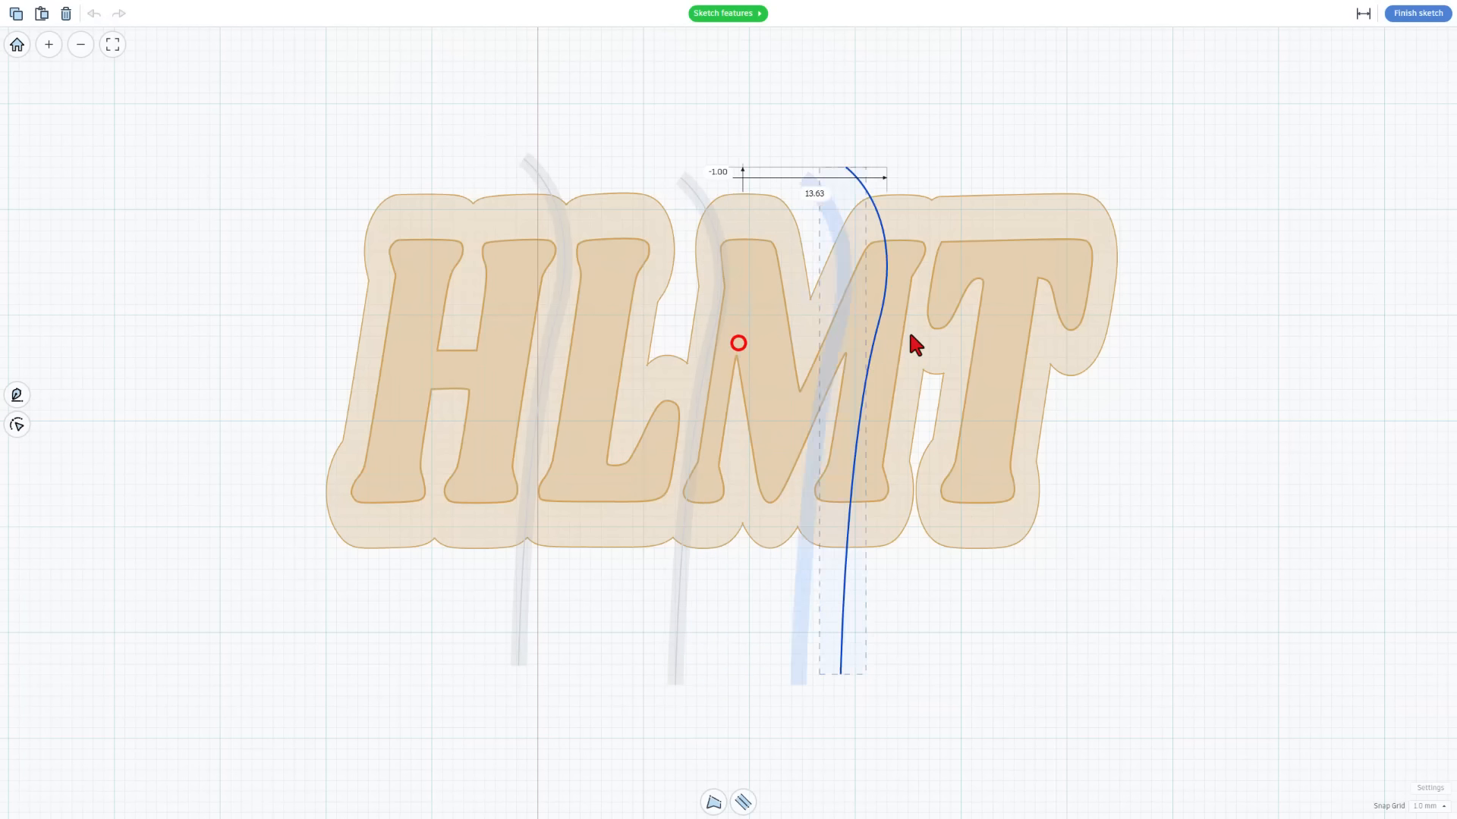
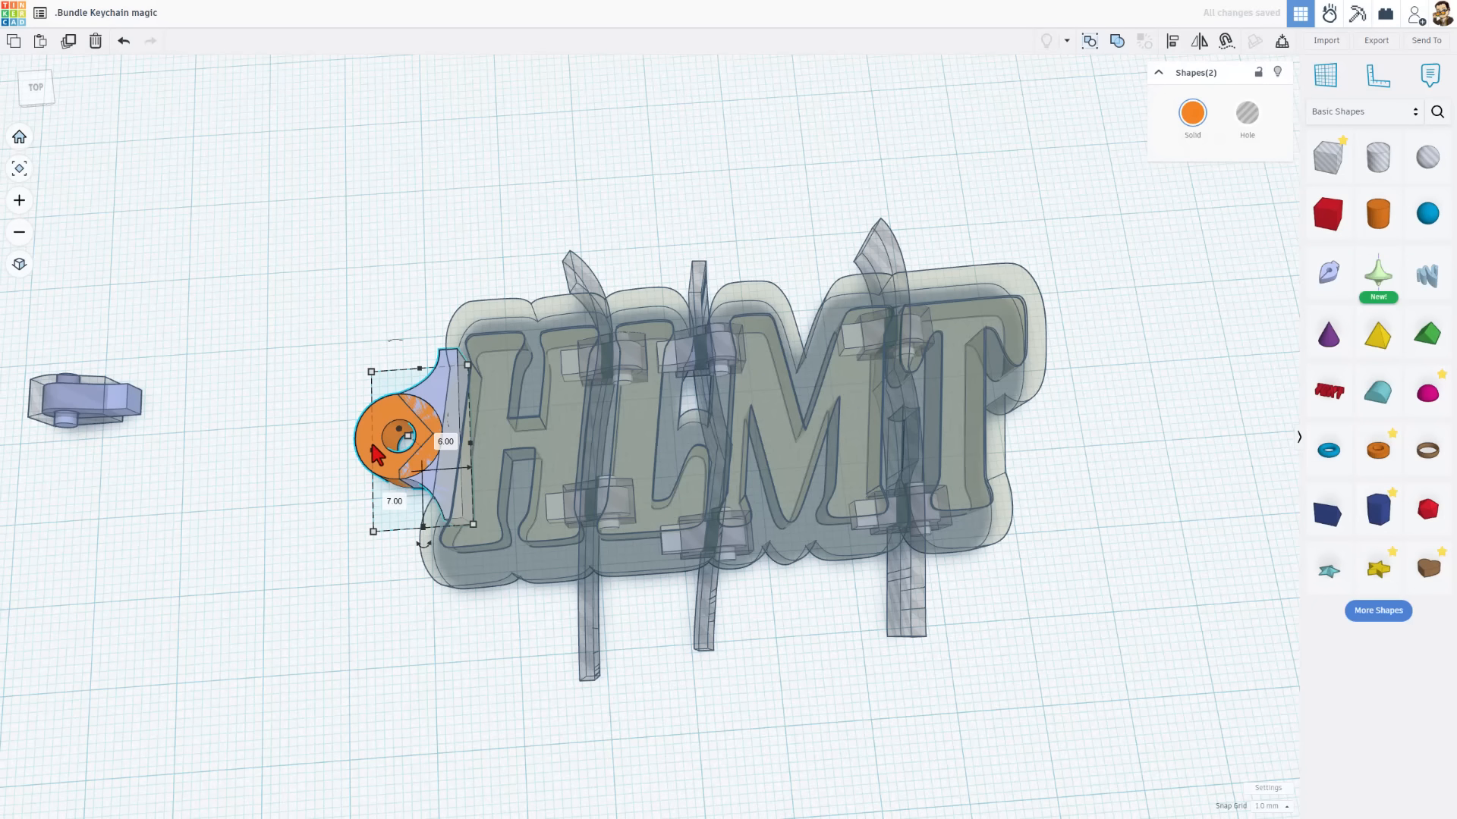
Step: Rotate the key ring loop about 9° to follow the slant of the H and shift it slightly away from the letter
key(f)
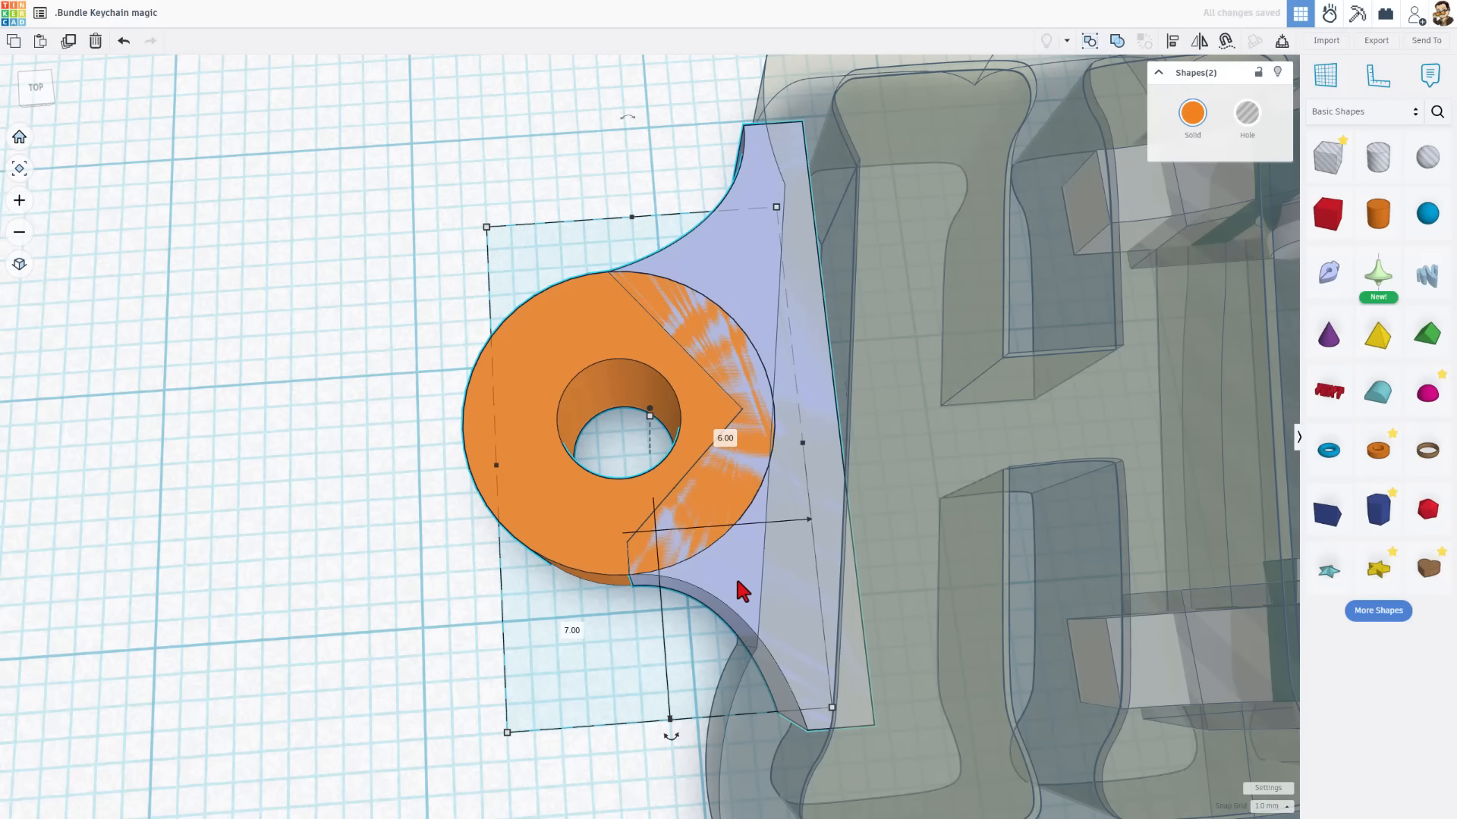
drag(670, 736, 625, 759)
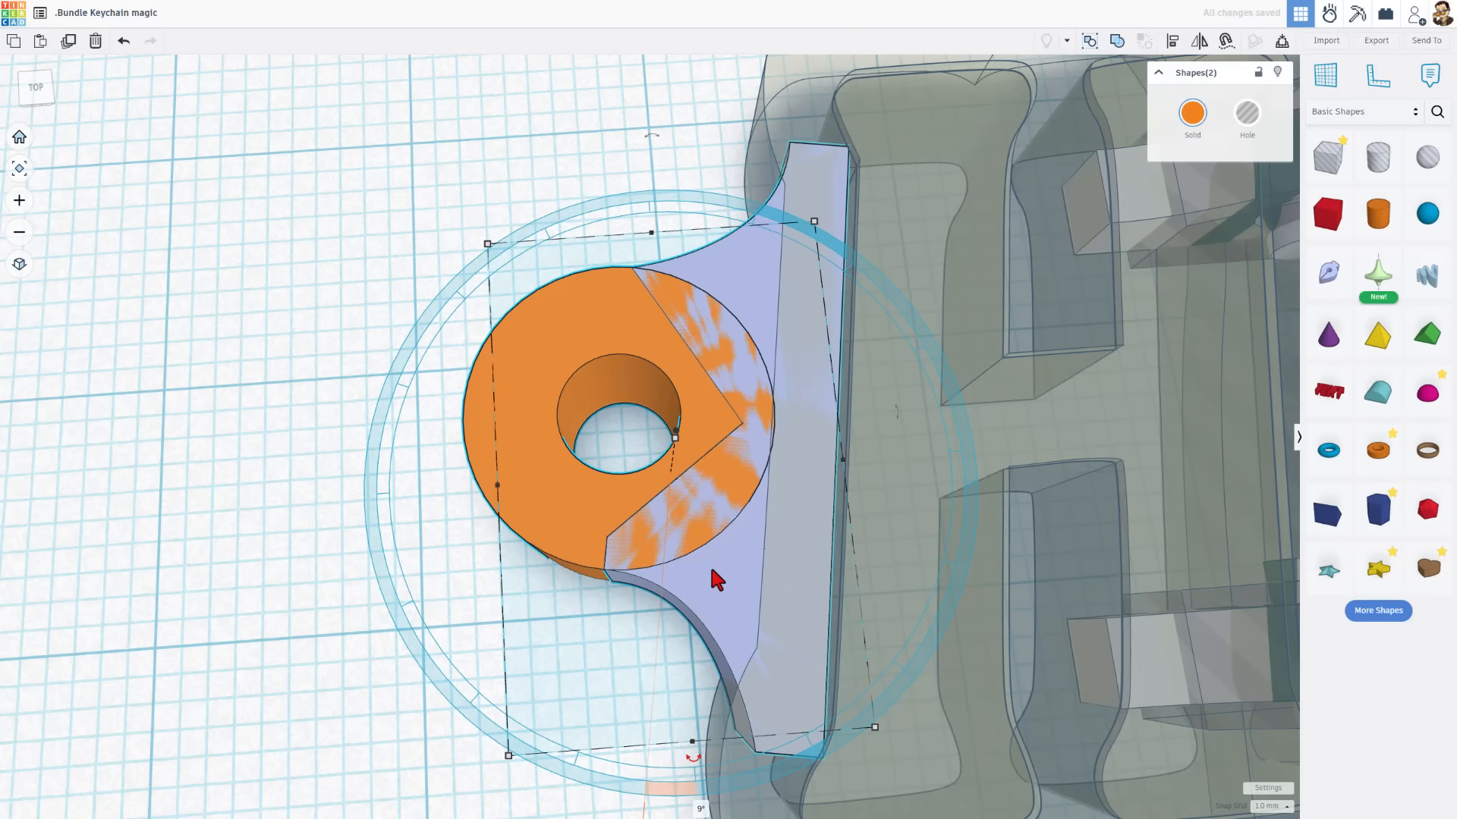
mouse_move(712, 579)
mouse_down()
mouse_move(693, 563)
mouse_move(709, 578)
mouse_move(685, 586)
mouse_up()
scroll(686, 472, down, 3)
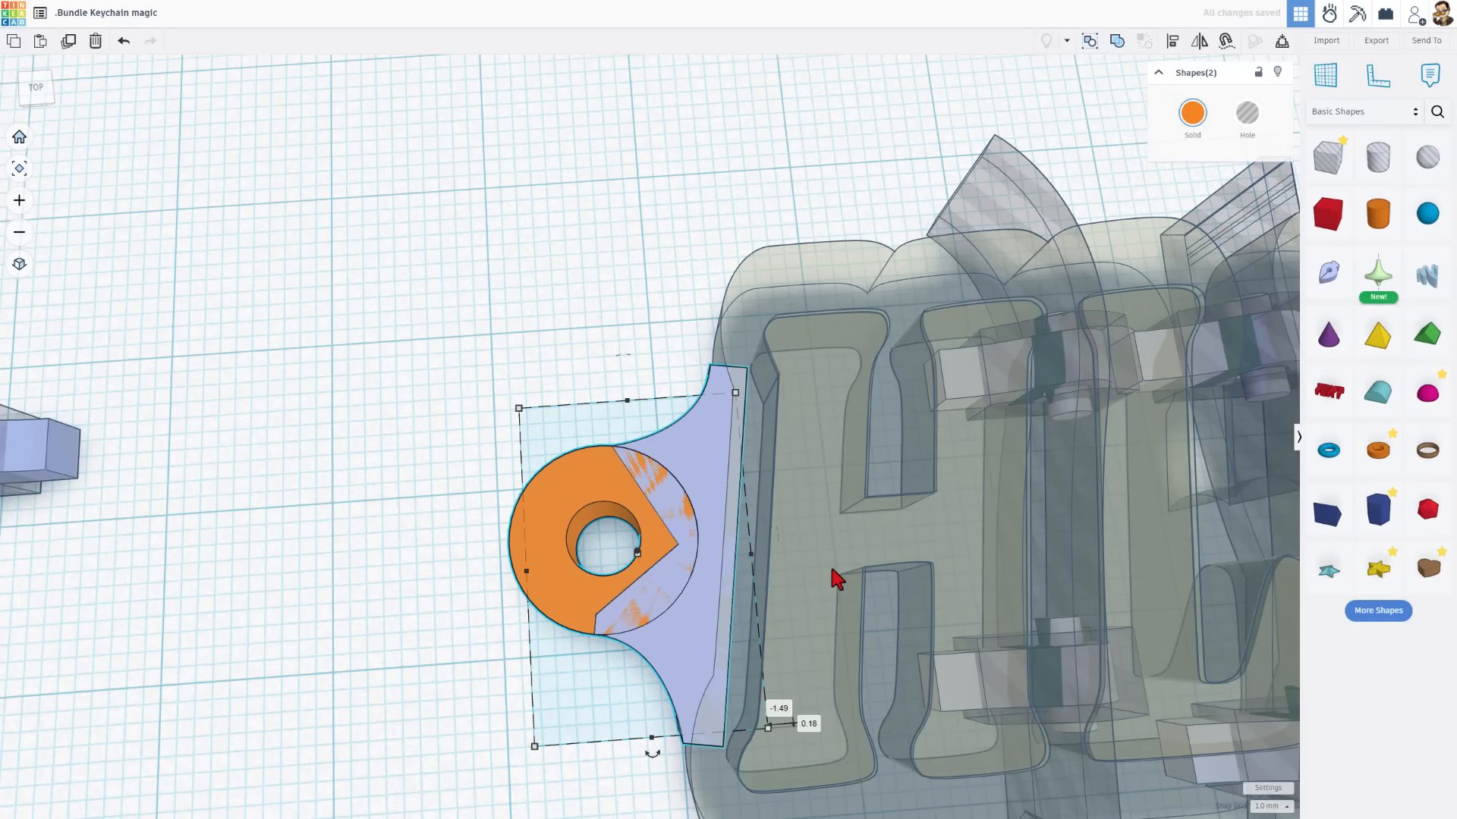
Step: Set the snap grid to 0.25 mm and nudge the key ring loop three grid steps into the H's outline
click(1259, 806)
click(1268, 707)
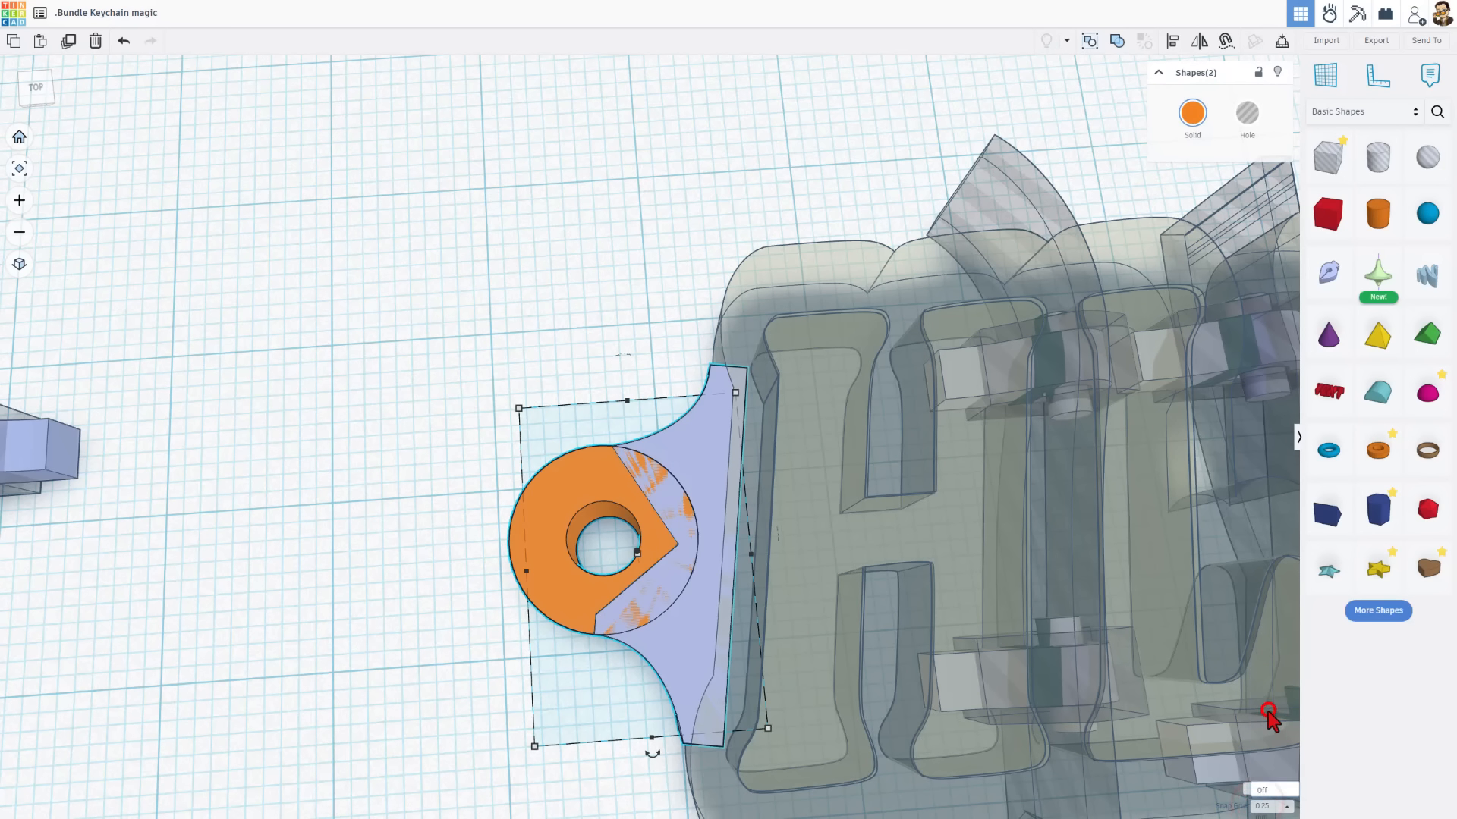
key(Right)
key(Right)
key(Right)
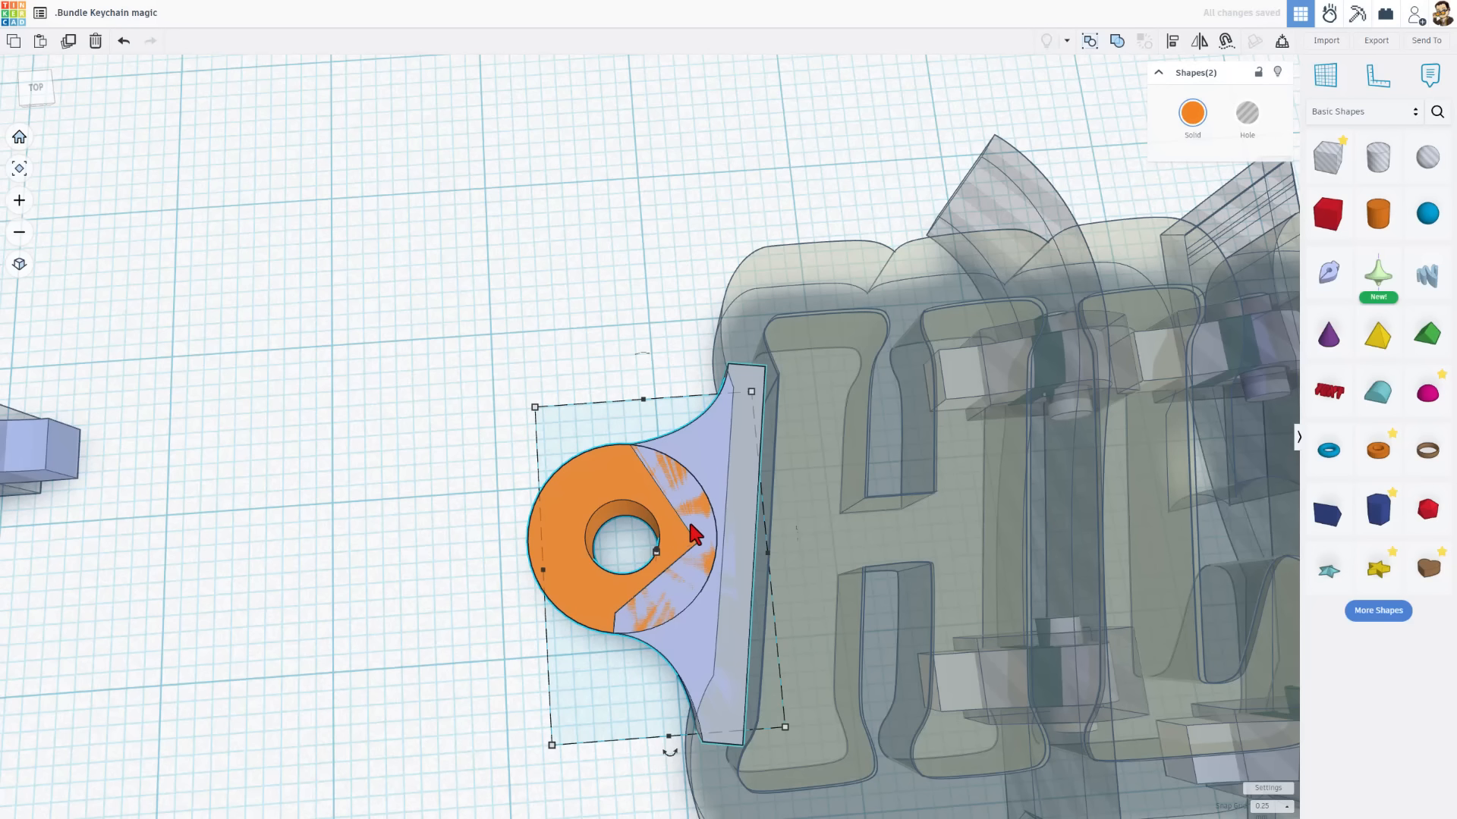
drag(670, 754, 677, 813)
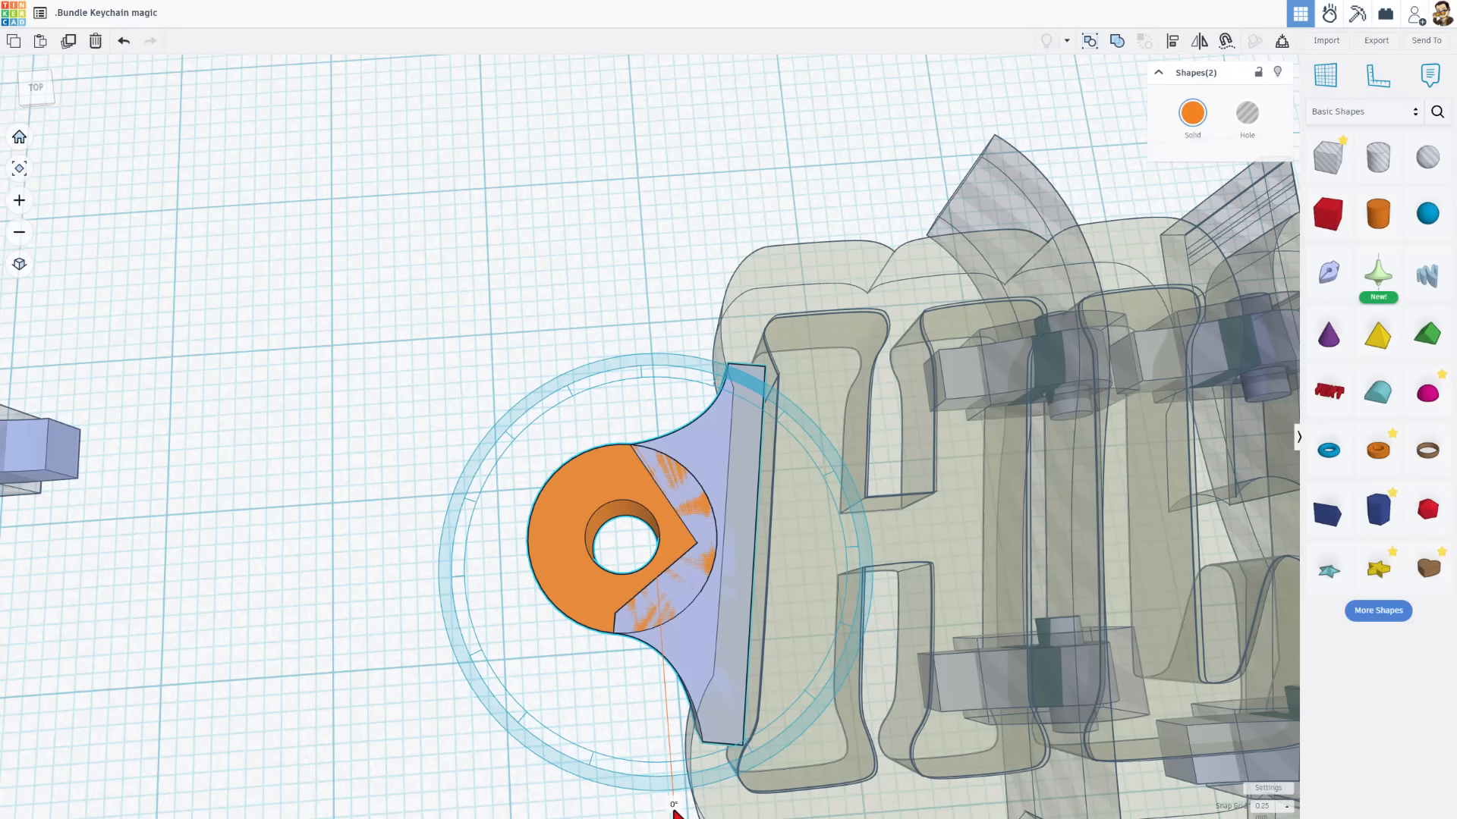
Step: Unlock the HLMT lettering shapes and union-group them with the key ring loop, the hinge links and the dividing curves
scroll(630, 713, down, 5)
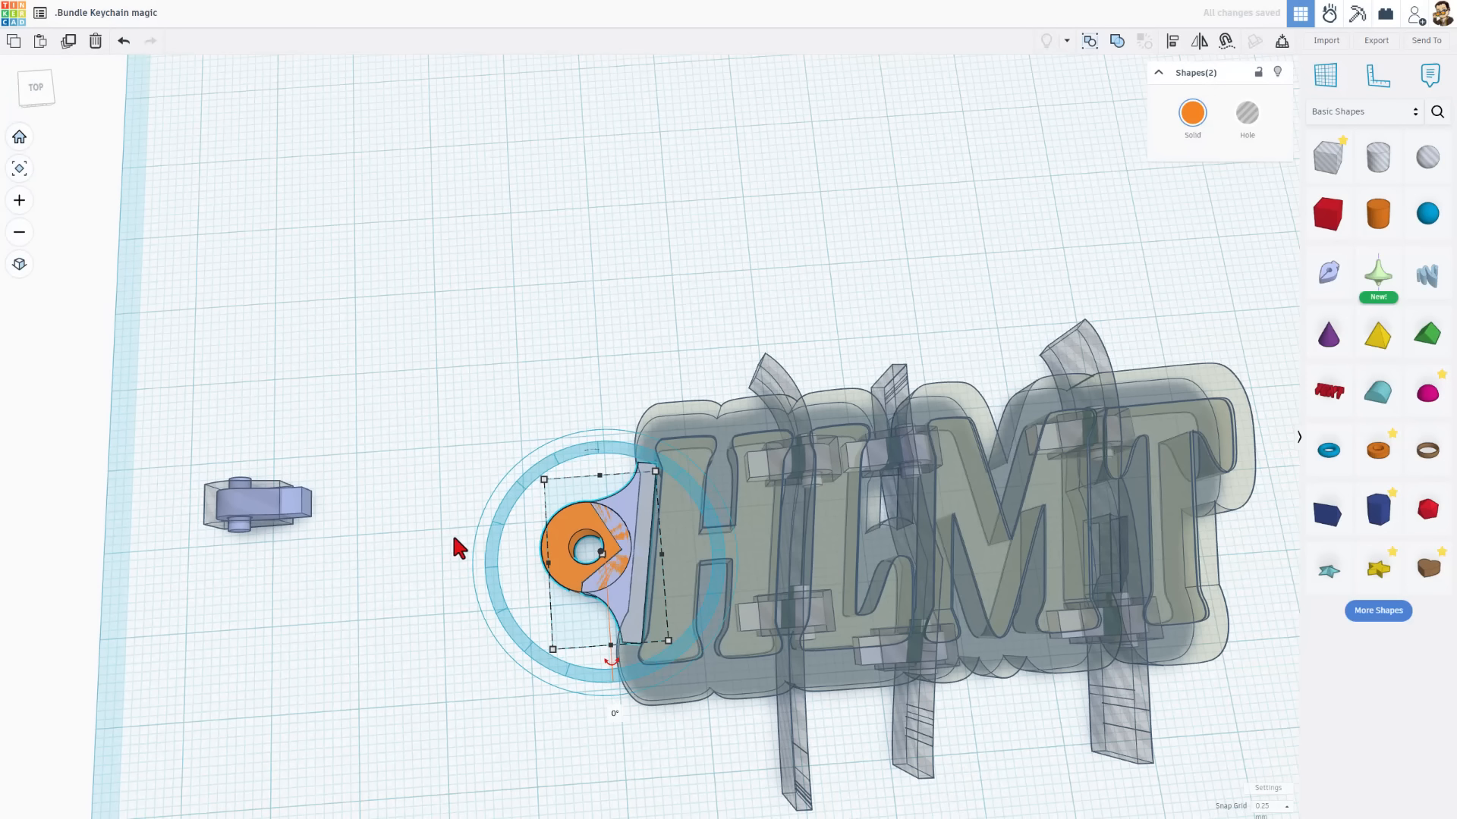
click(514, 469)
drag(691, 442, 689, 453)
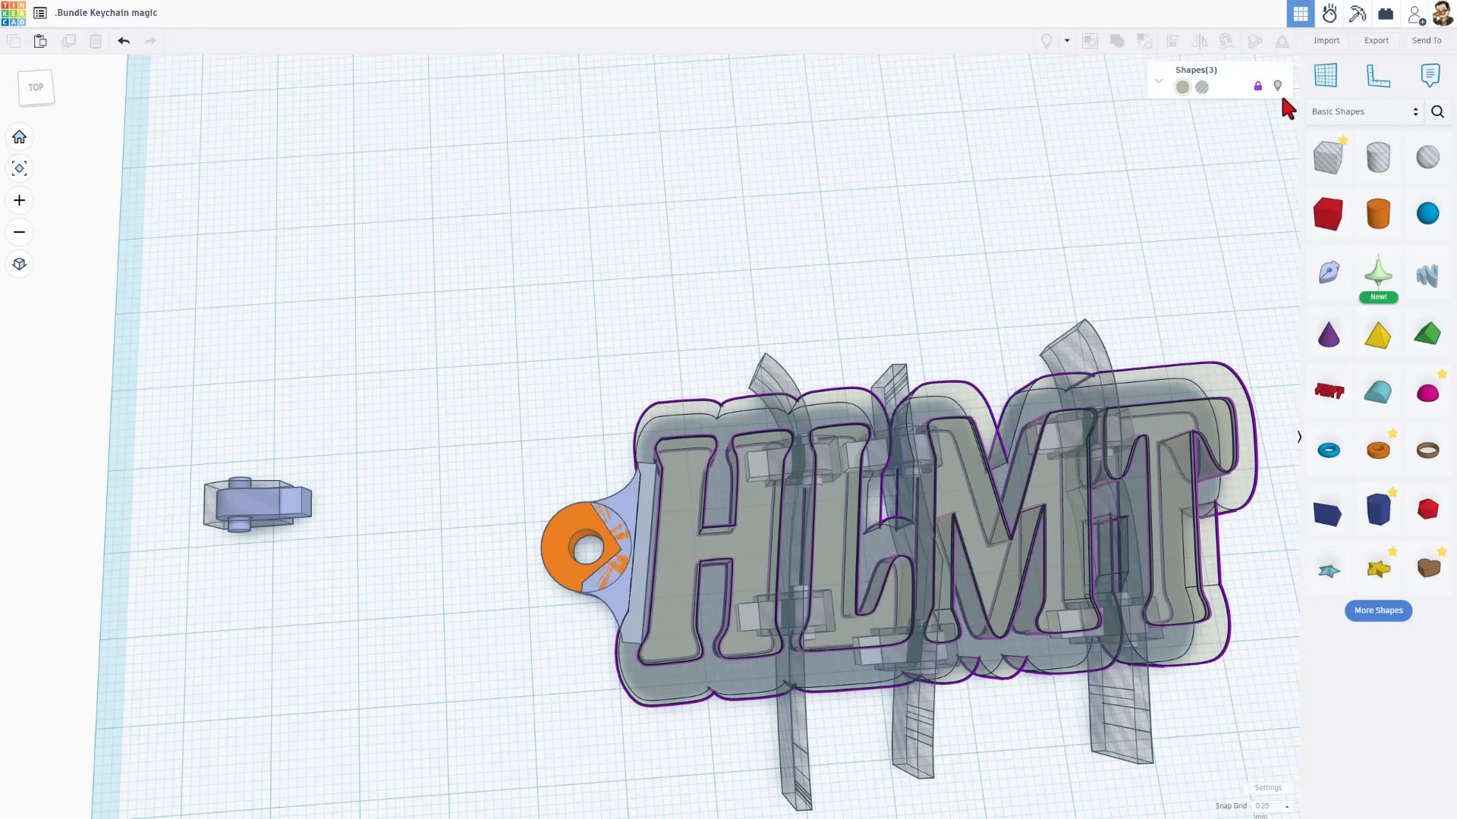
click(1257, 88)
click(836, 322)
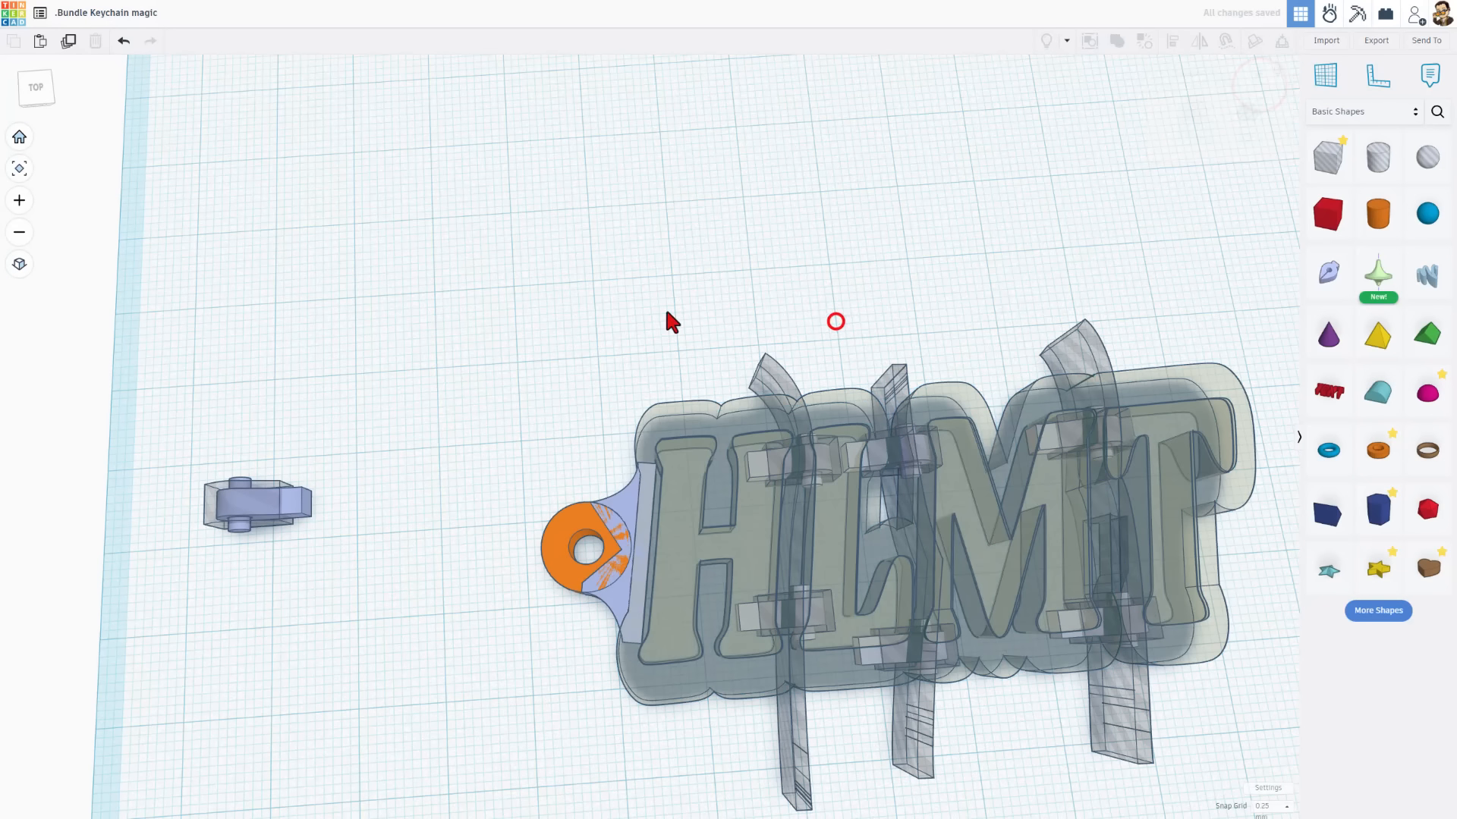
drag(497, 324, 1216, 717)
key(ctrl+g)
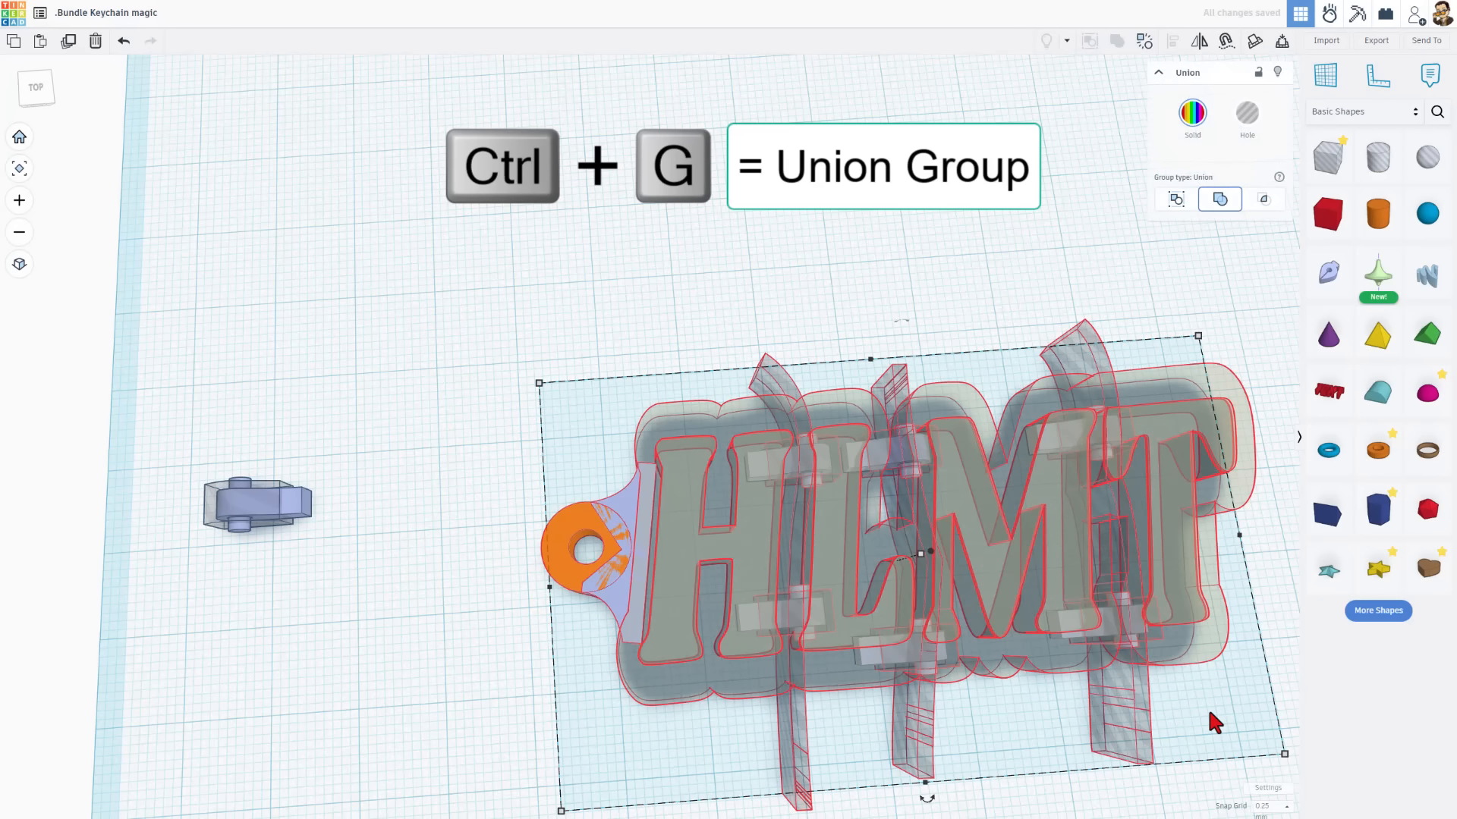
Step: Turn off transparency for the grouped keychain and inspect the gaps and hinges between the letters
right_drag(740, 434, 483, 514)
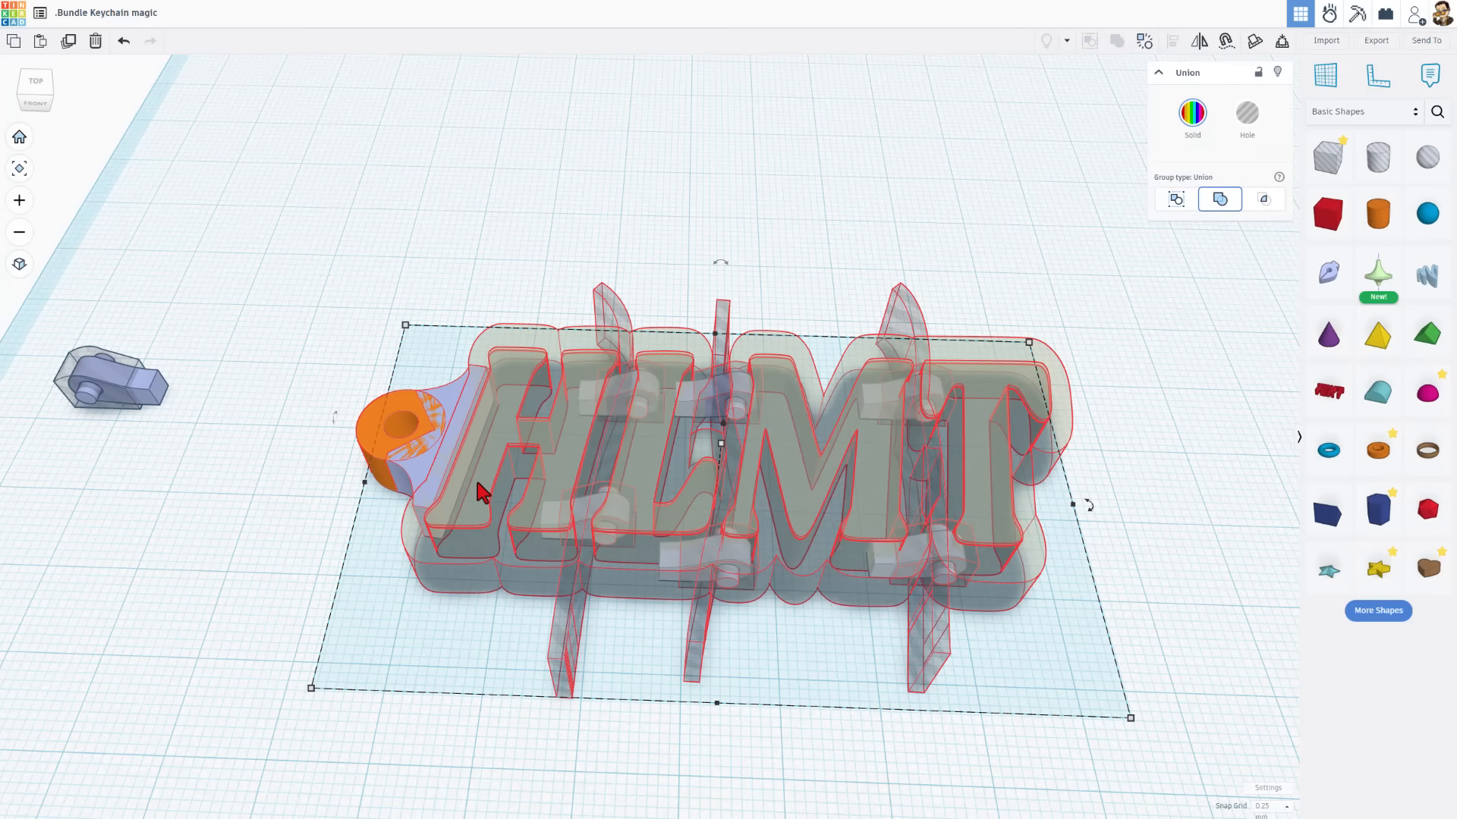
right_drag(1146, 578, 1171, 573)
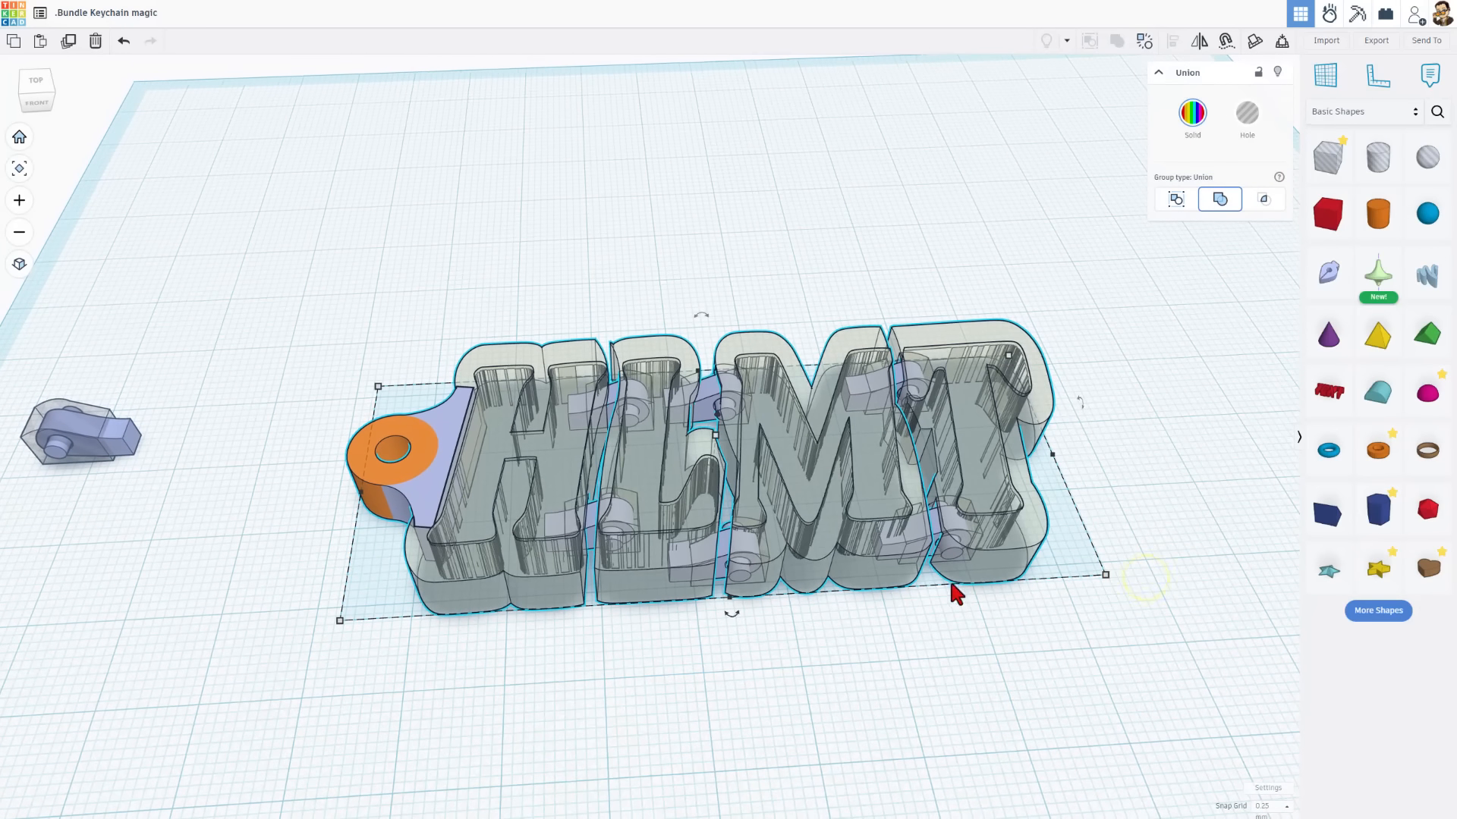
drag(322, 291, 1026, 596)
key(t)
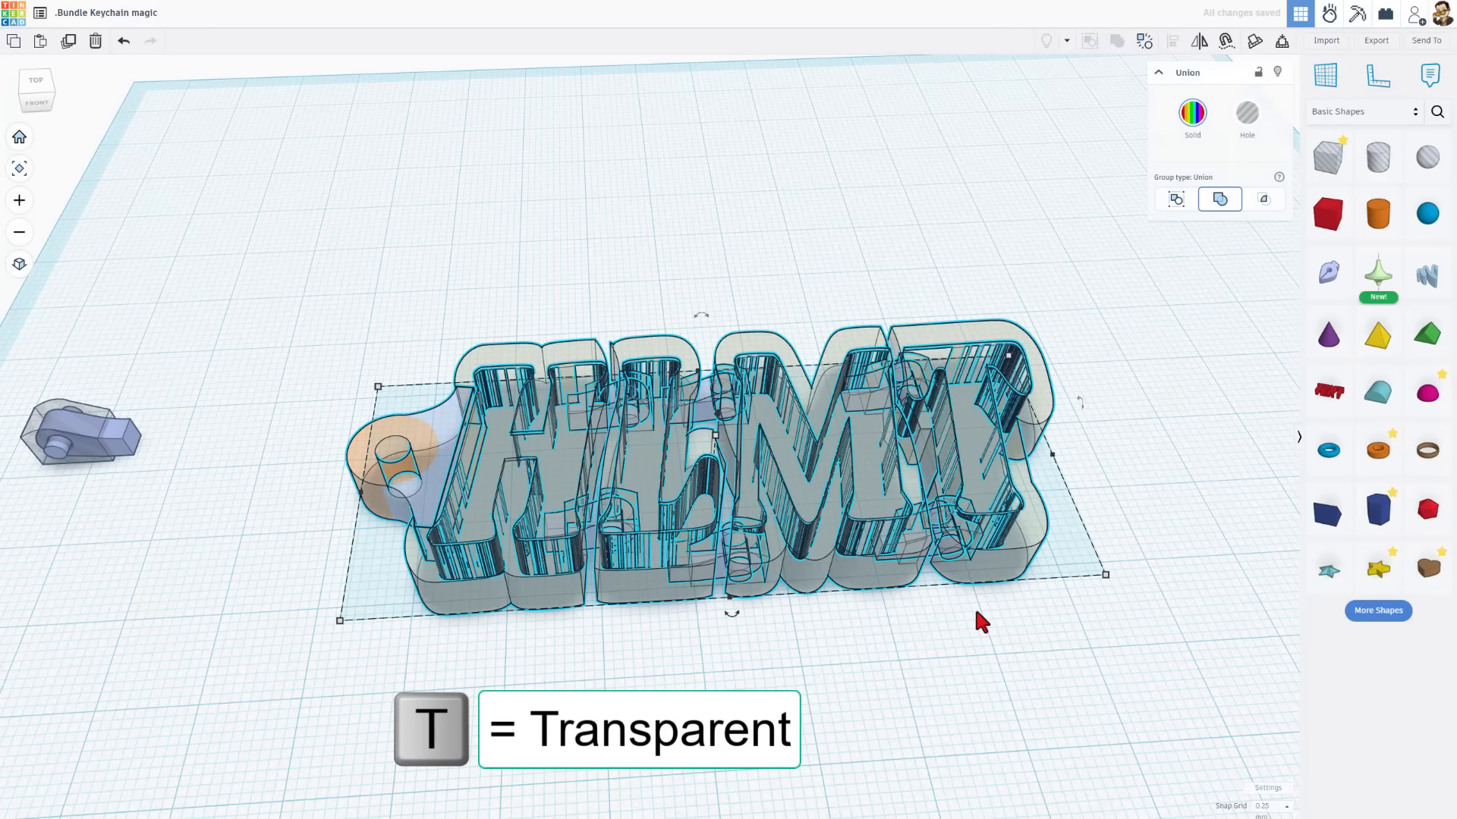
key(t)
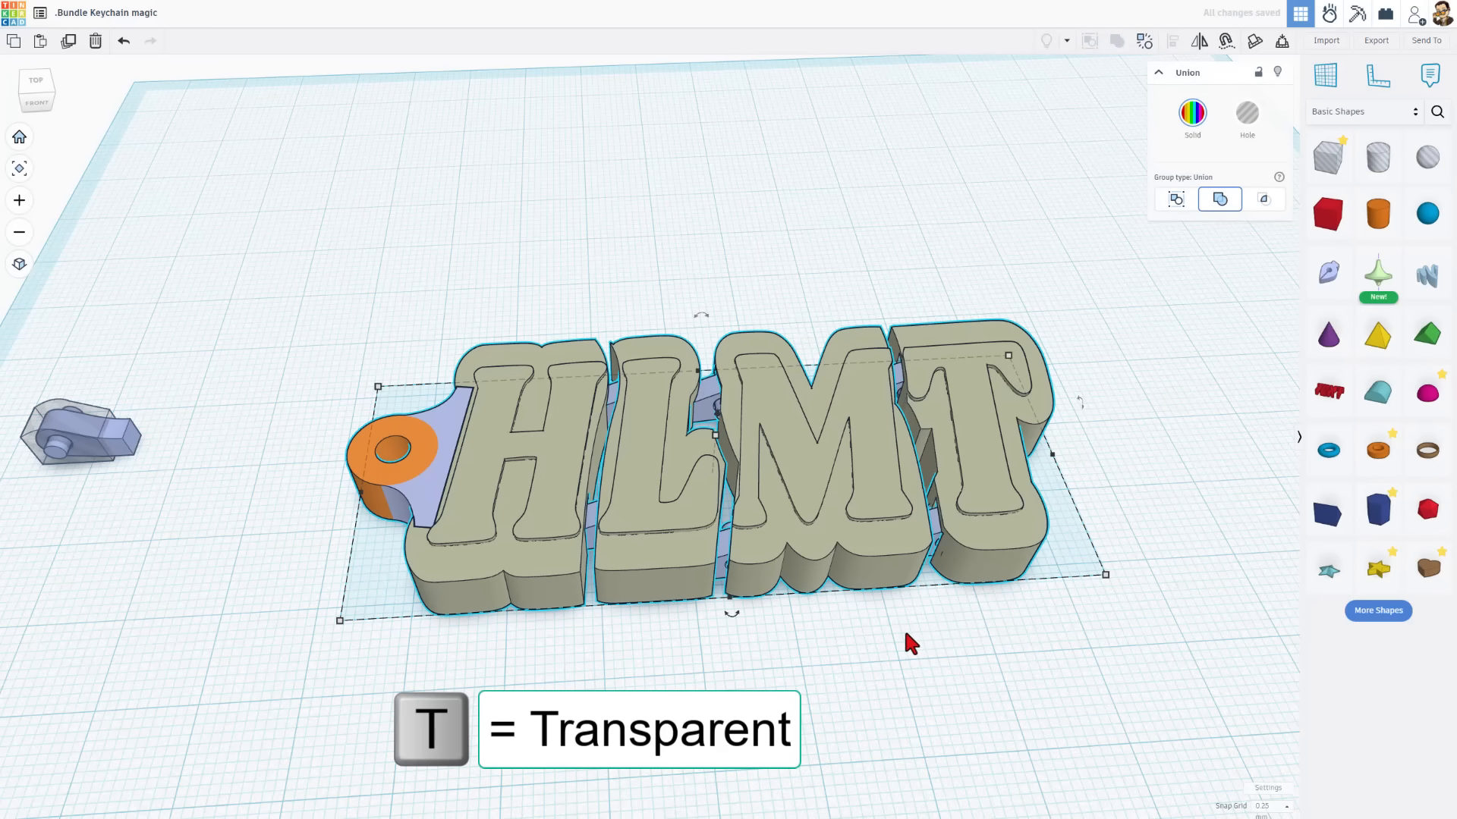
right_drag(903, 627, 980, 583)
scroll(804, 554, up, 6)
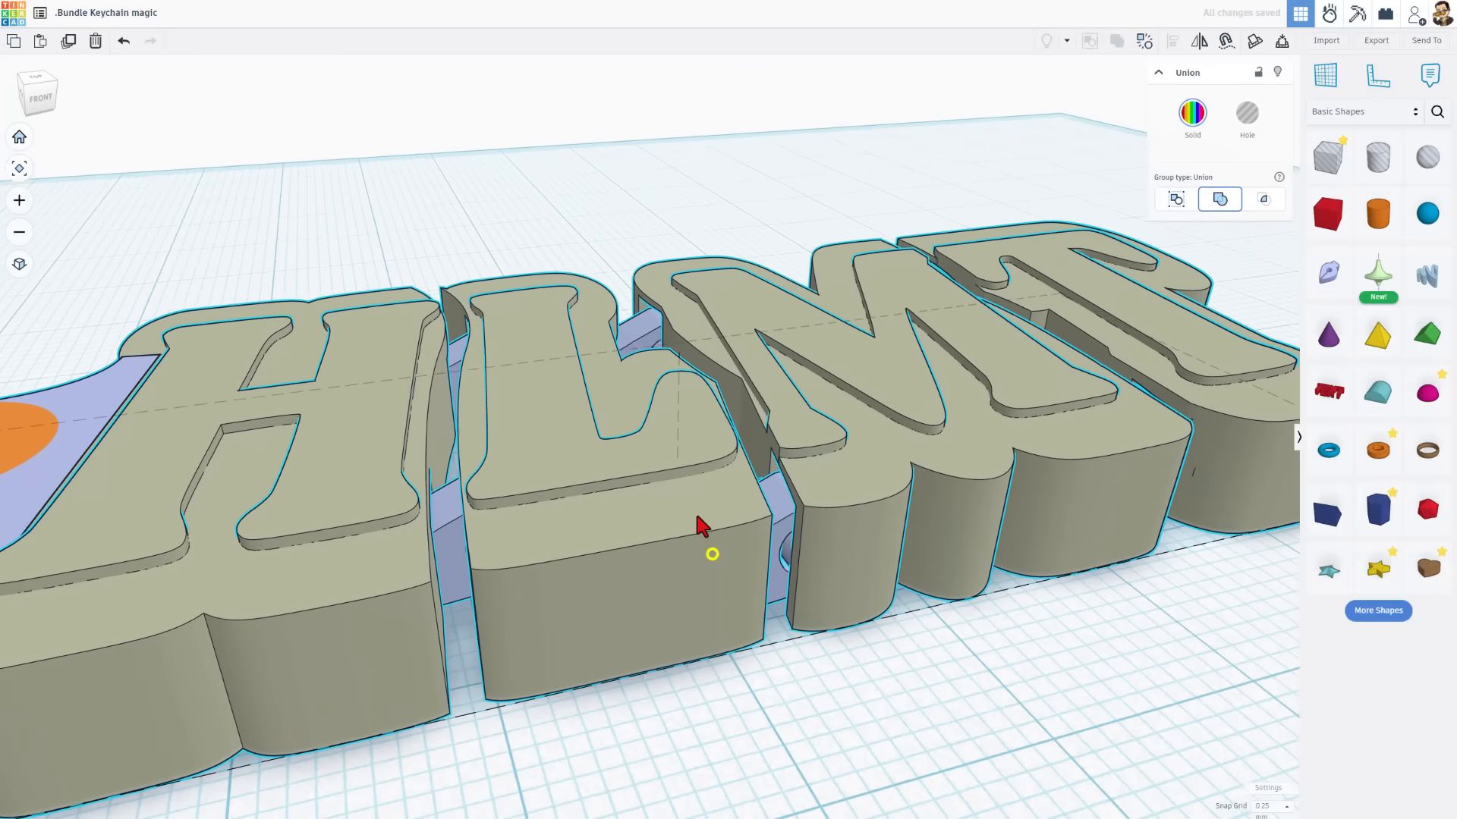
right_drag(695, 612, 689, 389)
scroll(795, 549, up, 4)
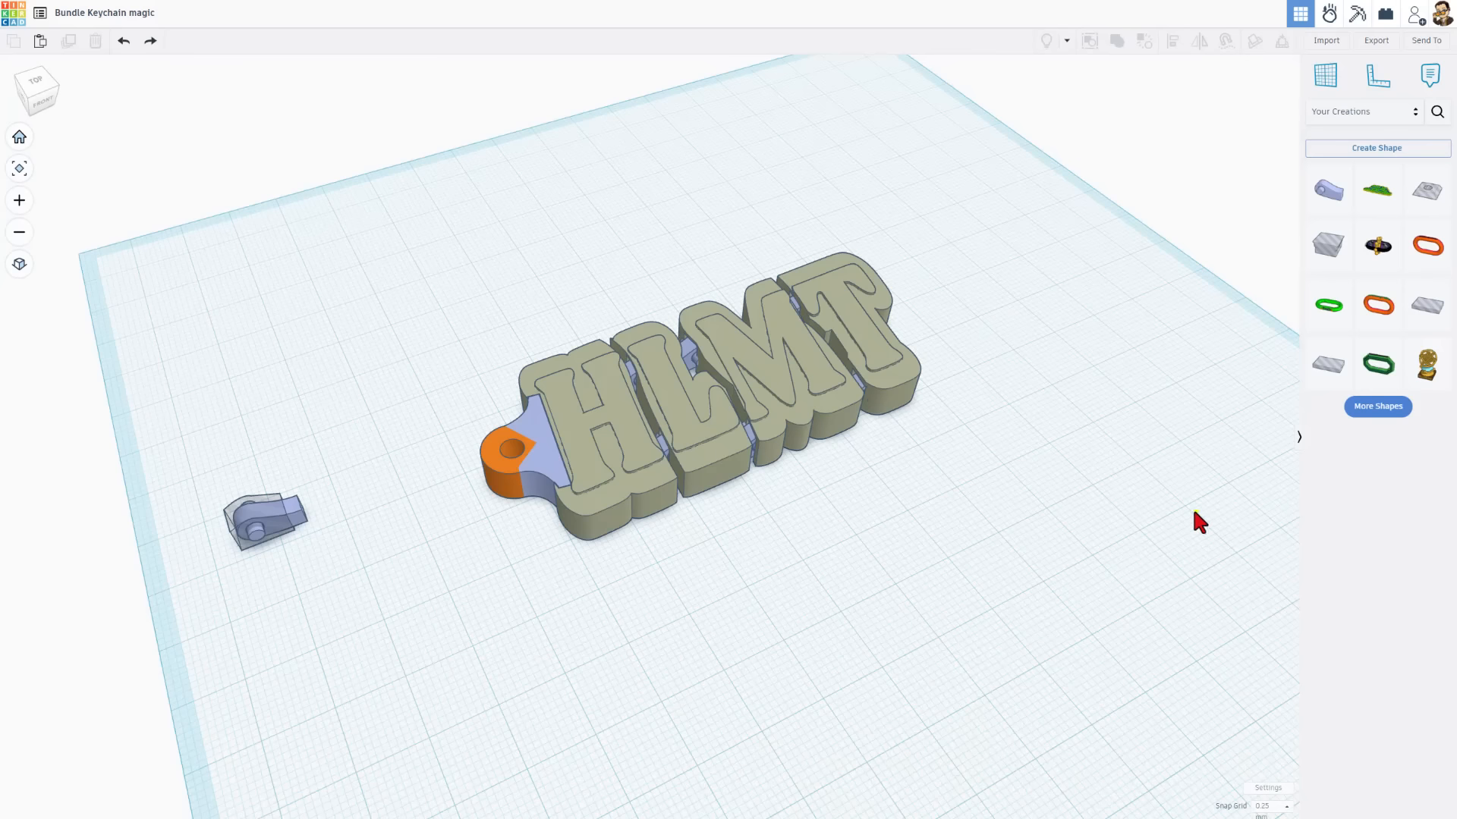
Step: Export only the grouped HLMT keychain as an STL to the 3dmodeling folder, replacing Bundle with hlmt in the file name
right_drag(1191, 509, 1060, 490)
drag(492, 312, 972, 545)
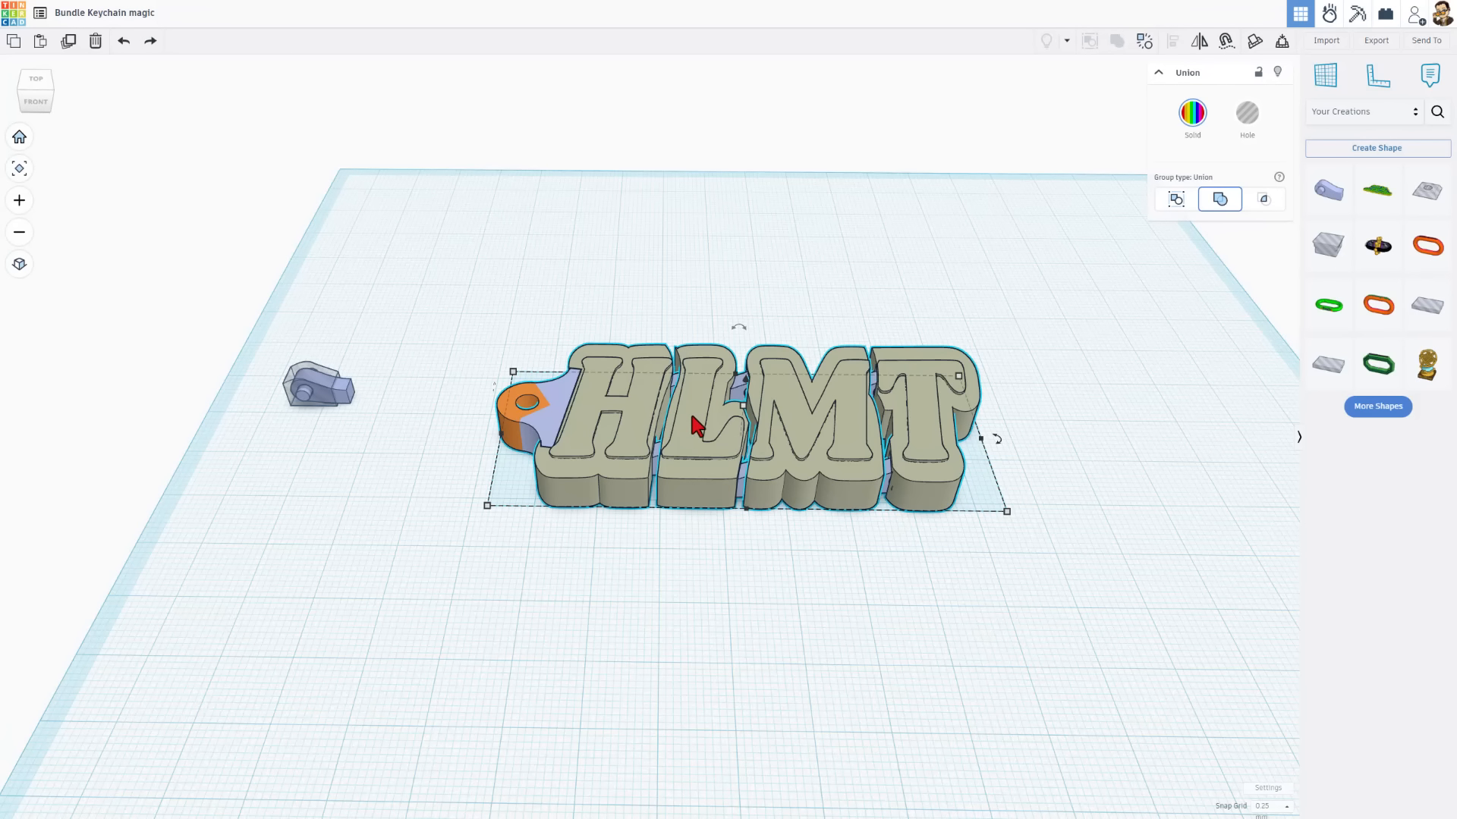
click(1377, 41)
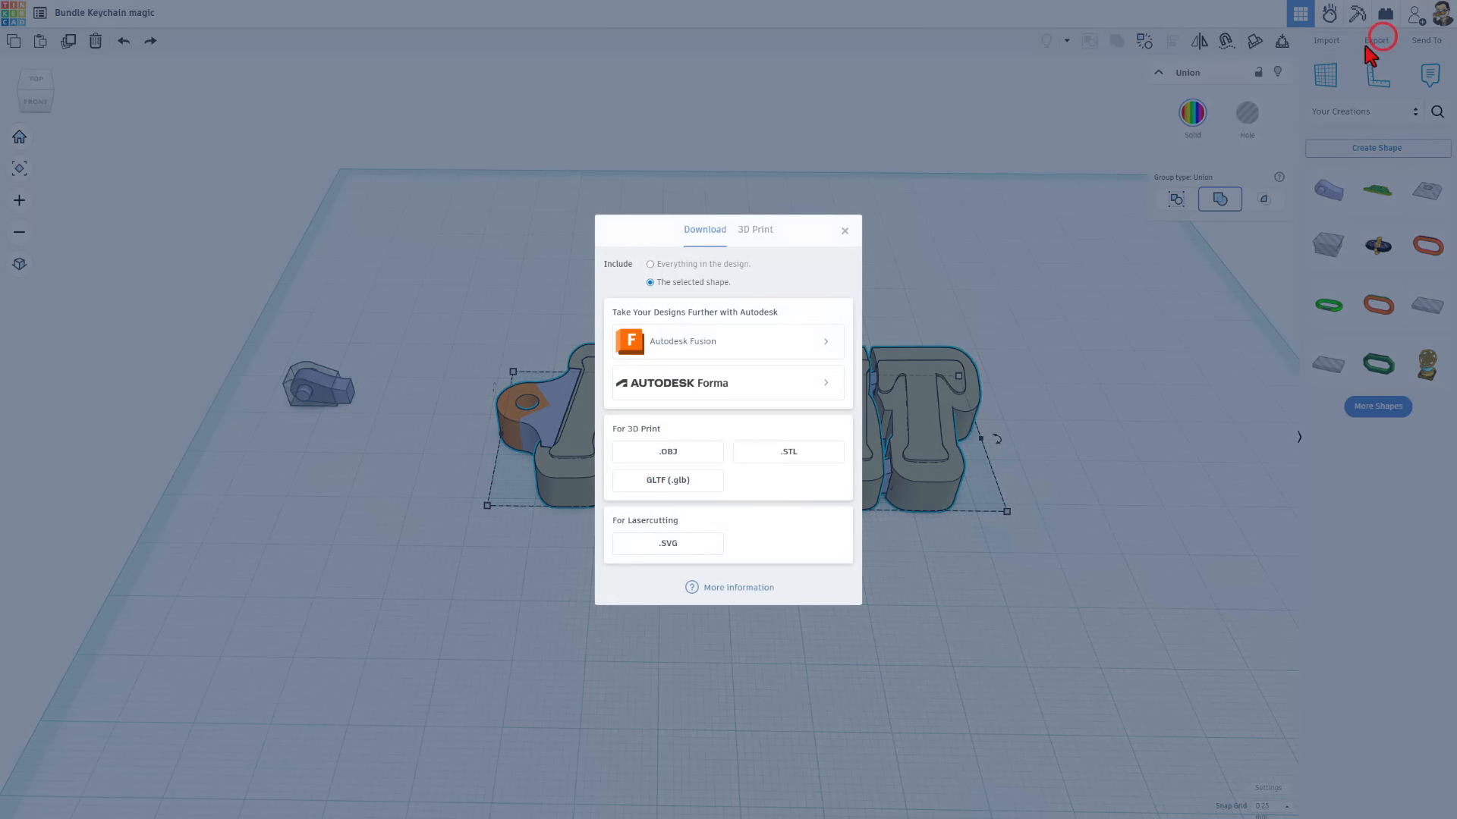
click(786, 451)
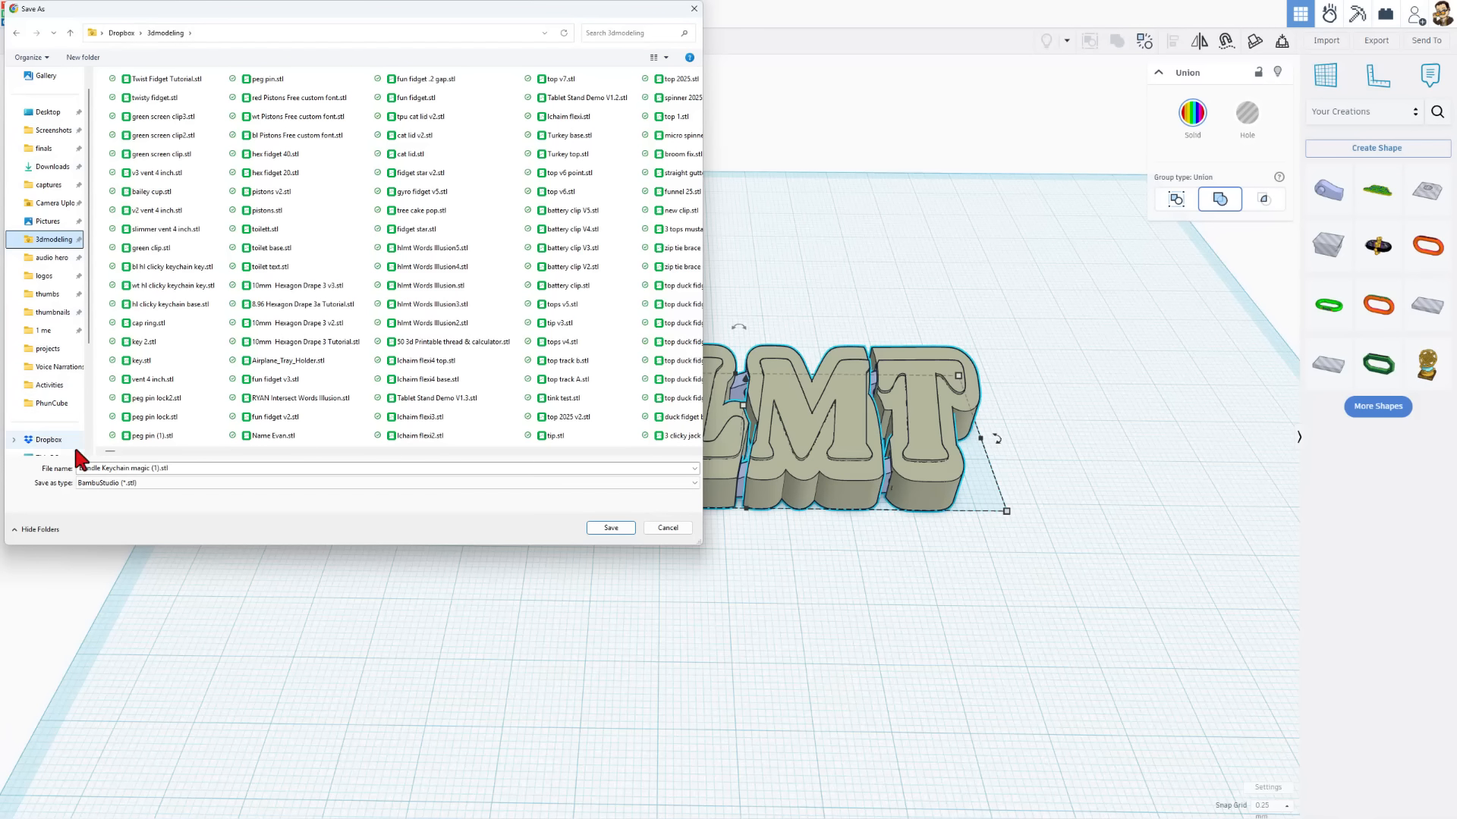
double_click(92, 468)
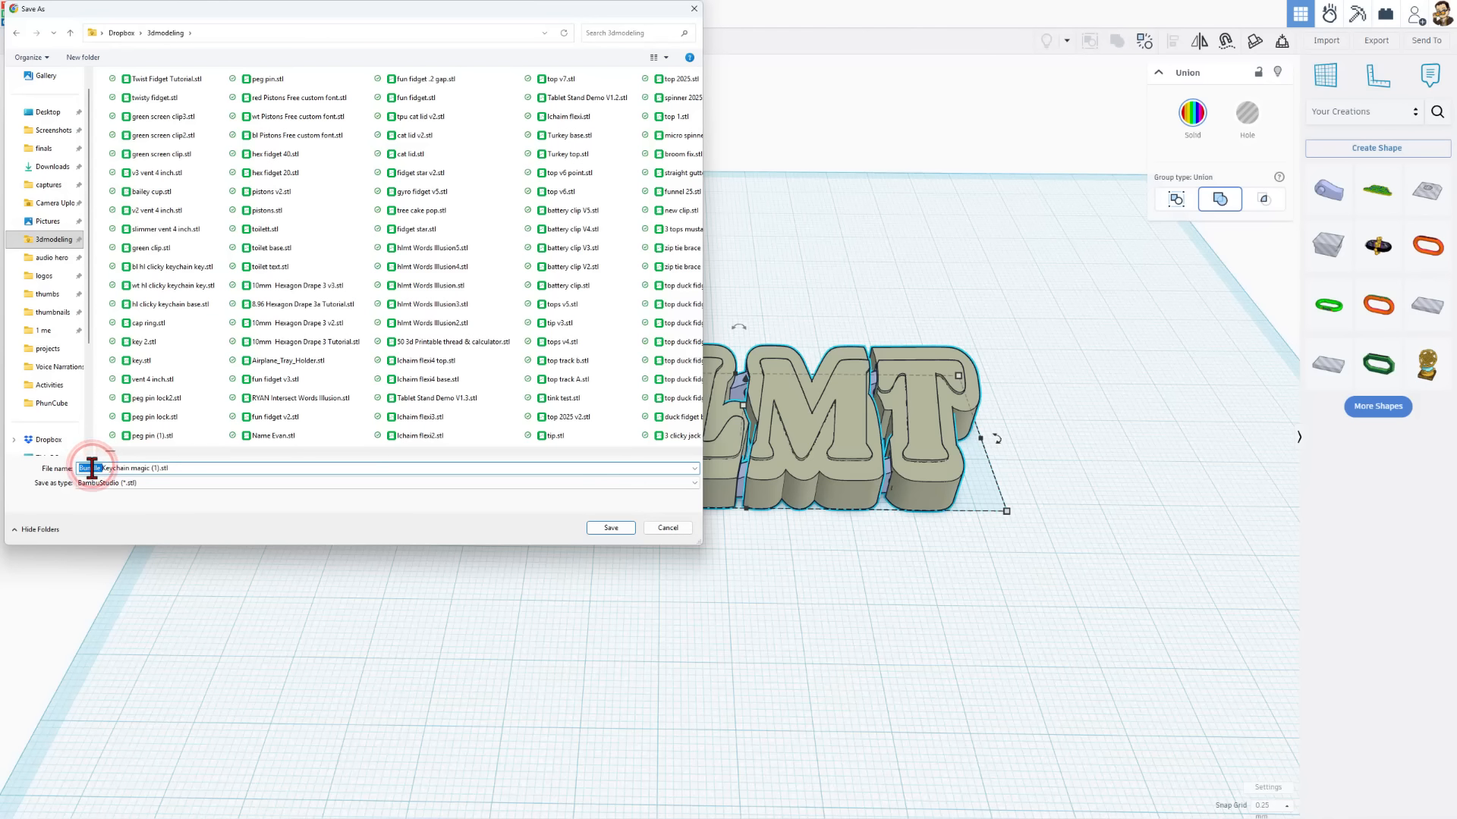
text(hlmt)
click(606, 529)
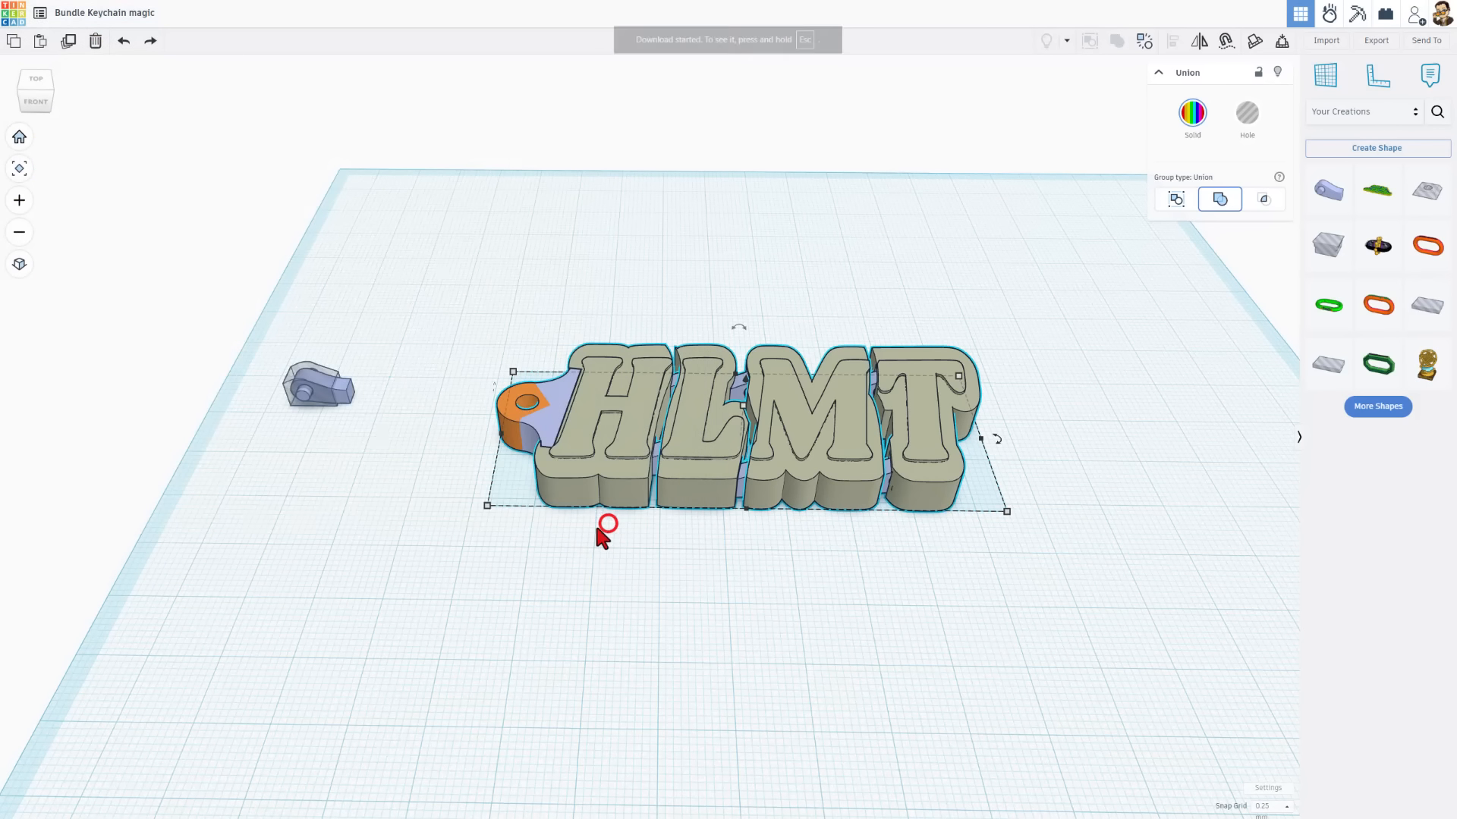
Step: Switch to Bambu Studio, create a new project and import Bundle Keychain magic.stl from the 3dmodeling folder
key(alt+Tab)
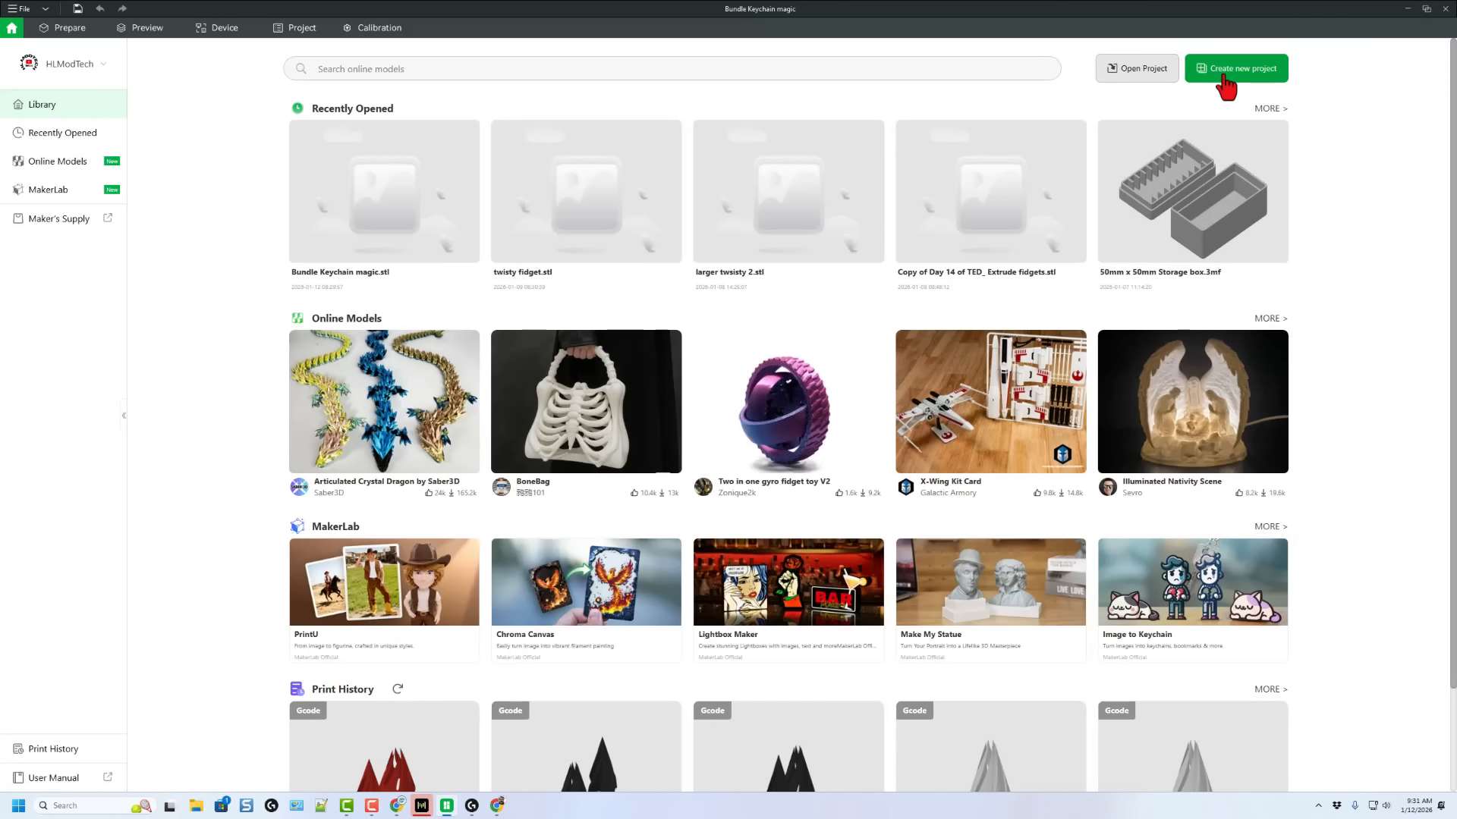
click(1225, 76)
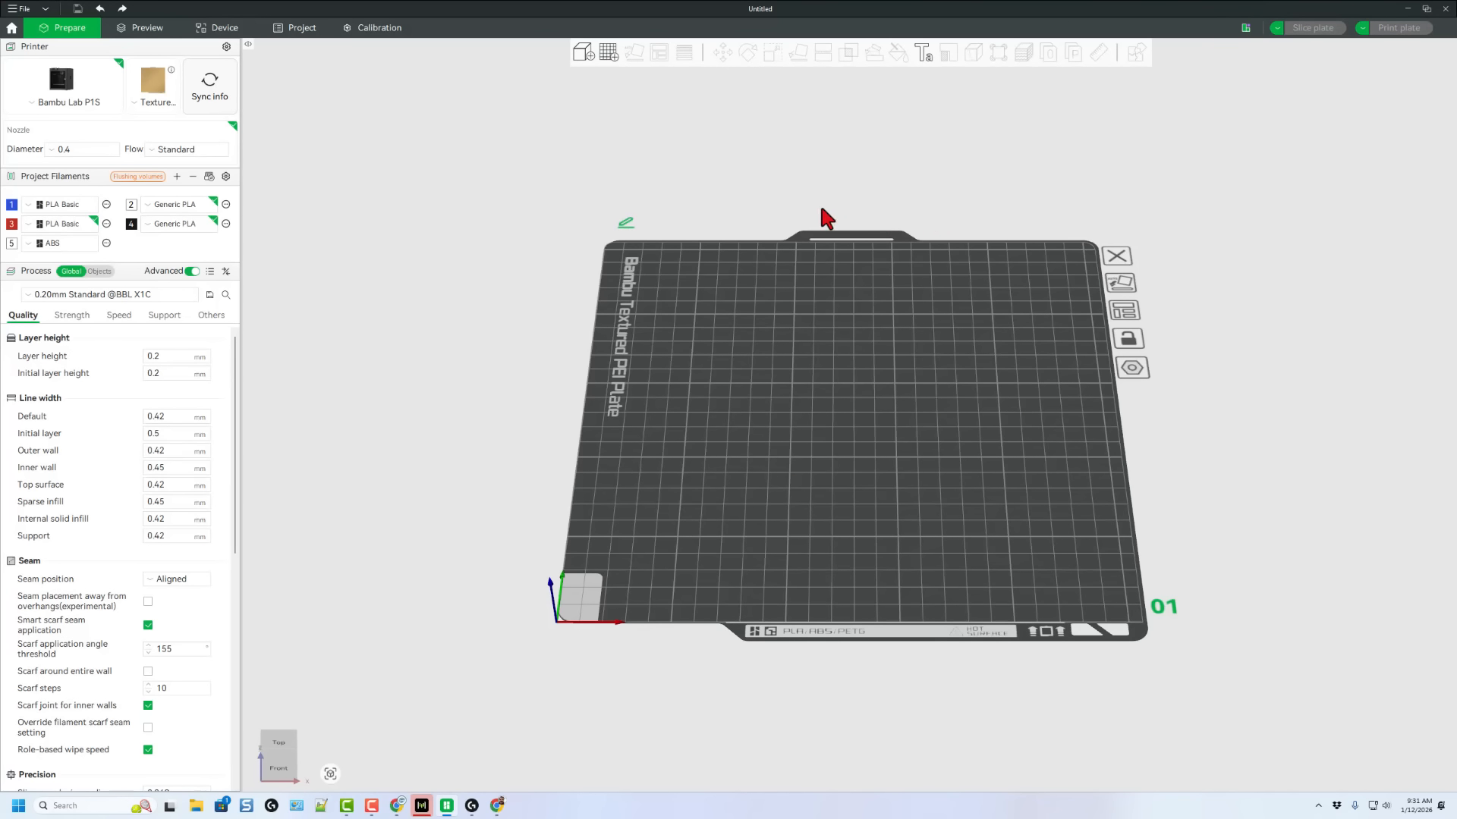
click(582, 52)
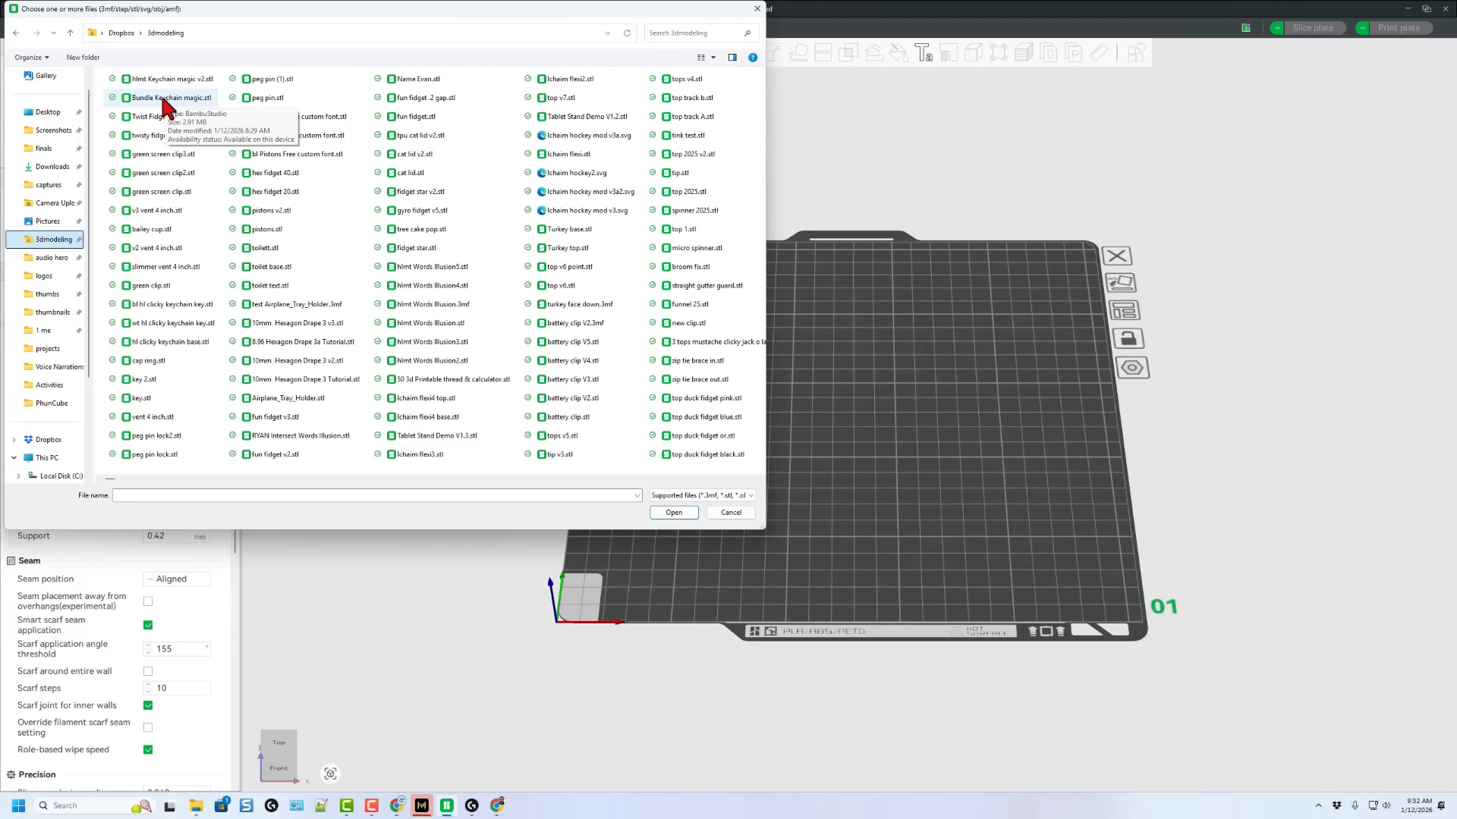
double_click(161, 97)
Step: Check the imported keychain from several angles, select it and repair its non-manifold edges
scroll(823, 418, up, 5)
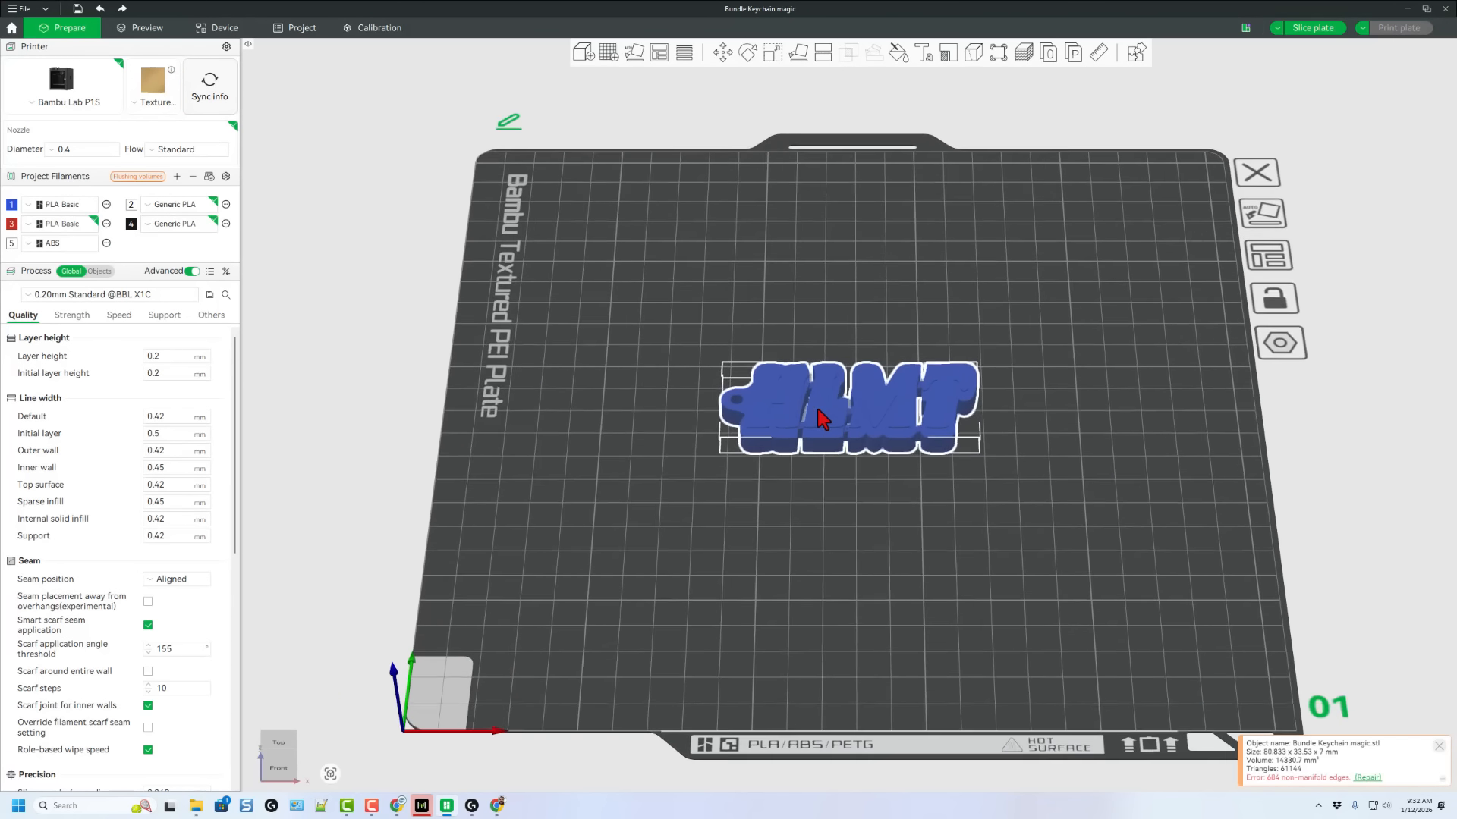
drag(914, 311, 903, 364)
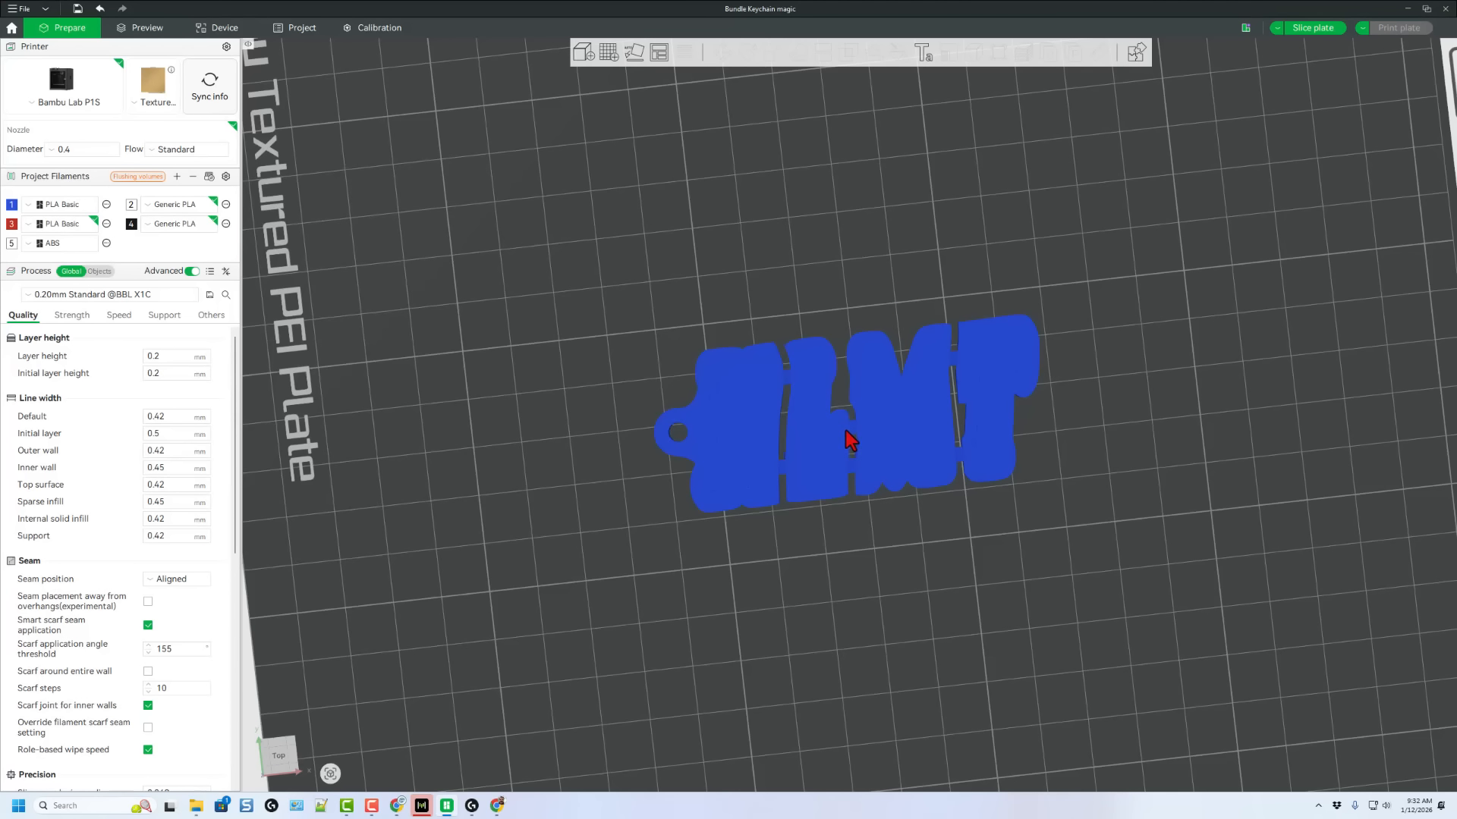
click(851, 467)
mouse_move(874, 519)
mouse_down()
mouse_move(864, 513)
mouse_move(882, 500)
mouse_up()
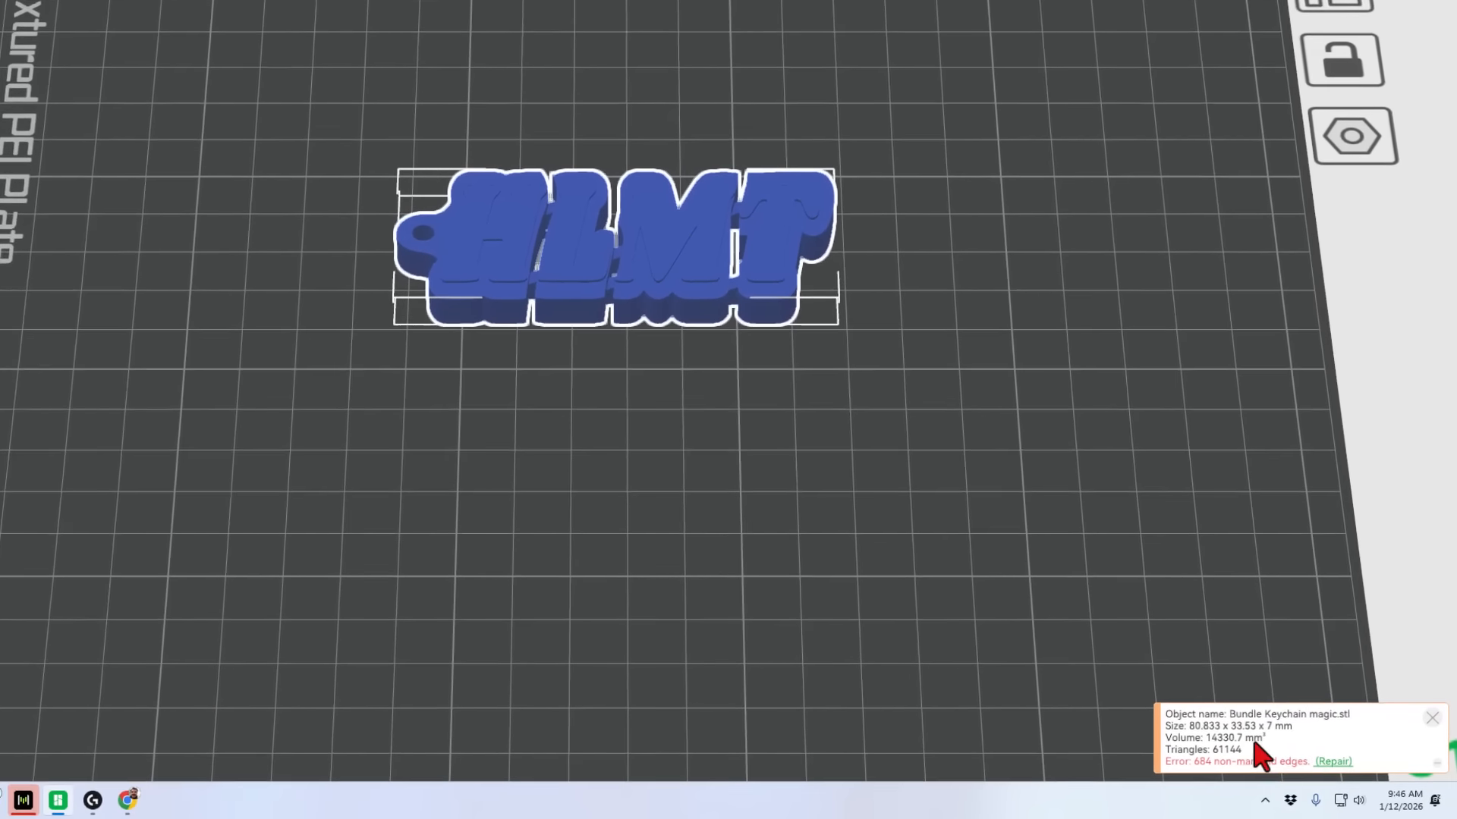
click(1324, 761)
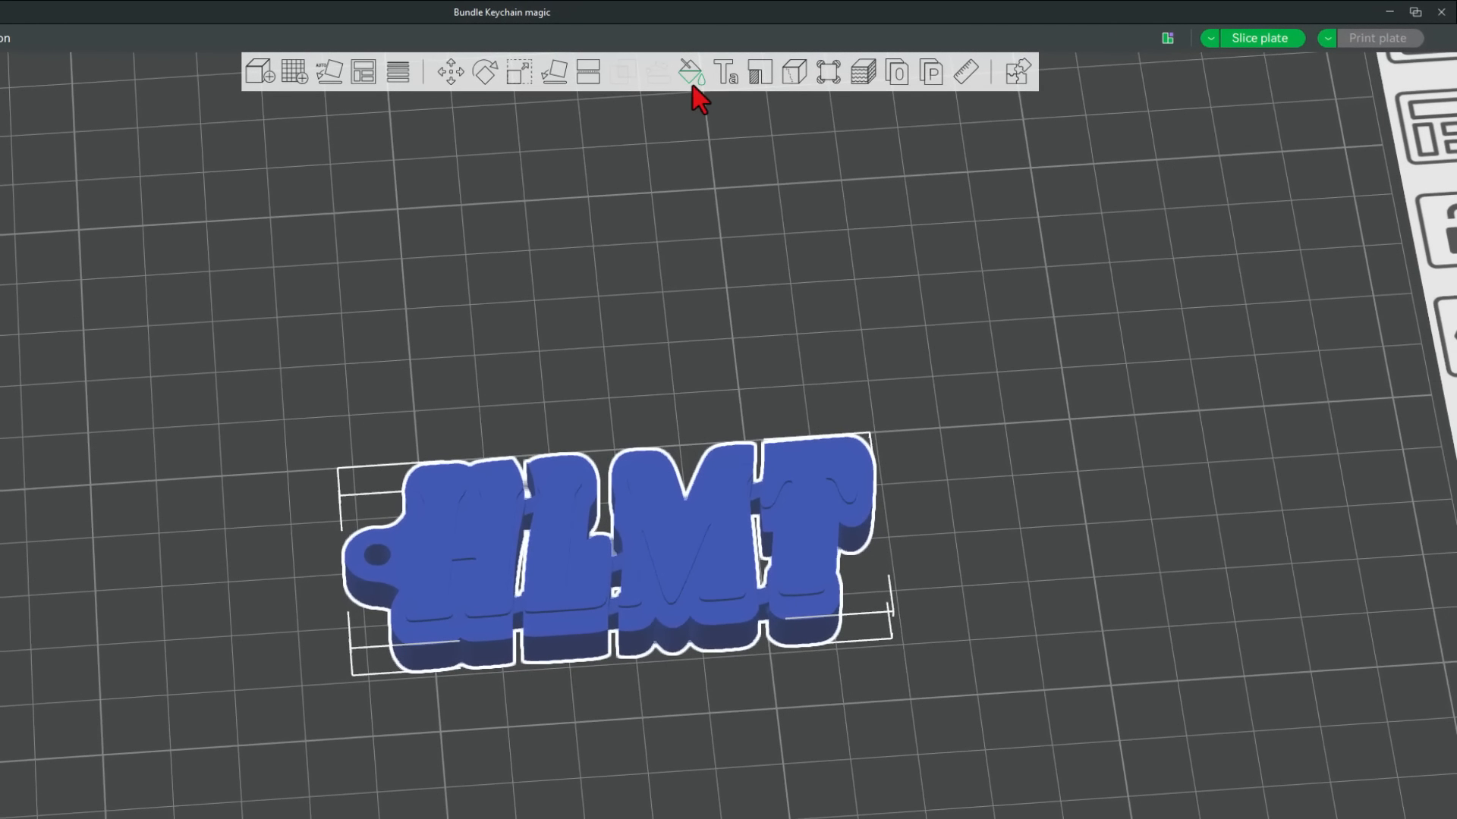
Step: Color-paint the raised HLMT letters with filament 2, using the height range tool set to 0.50
click(886, 54)
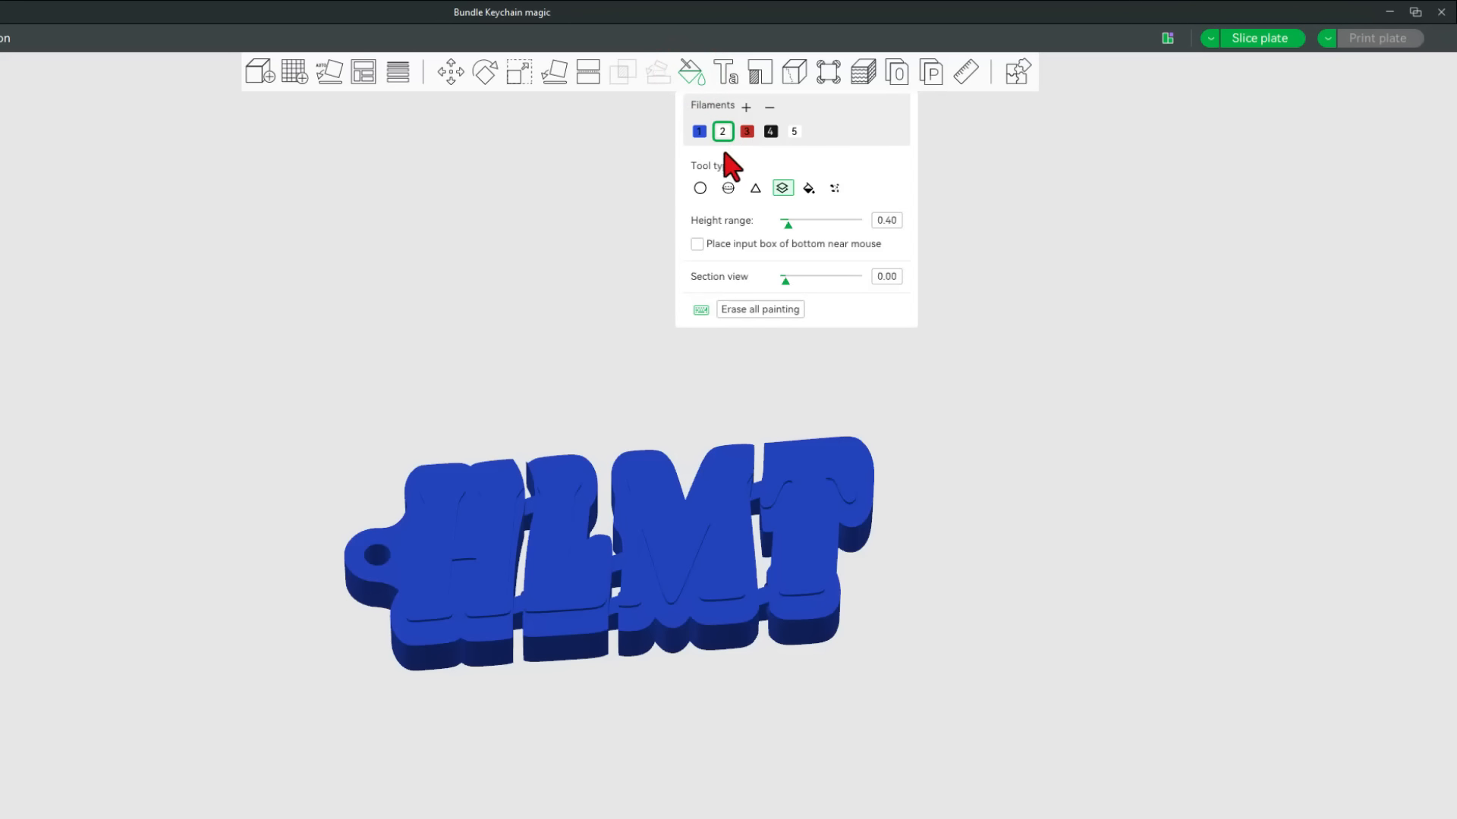
click(782, 188)
click(886, 220)
scroll(754, 529, up, 3)
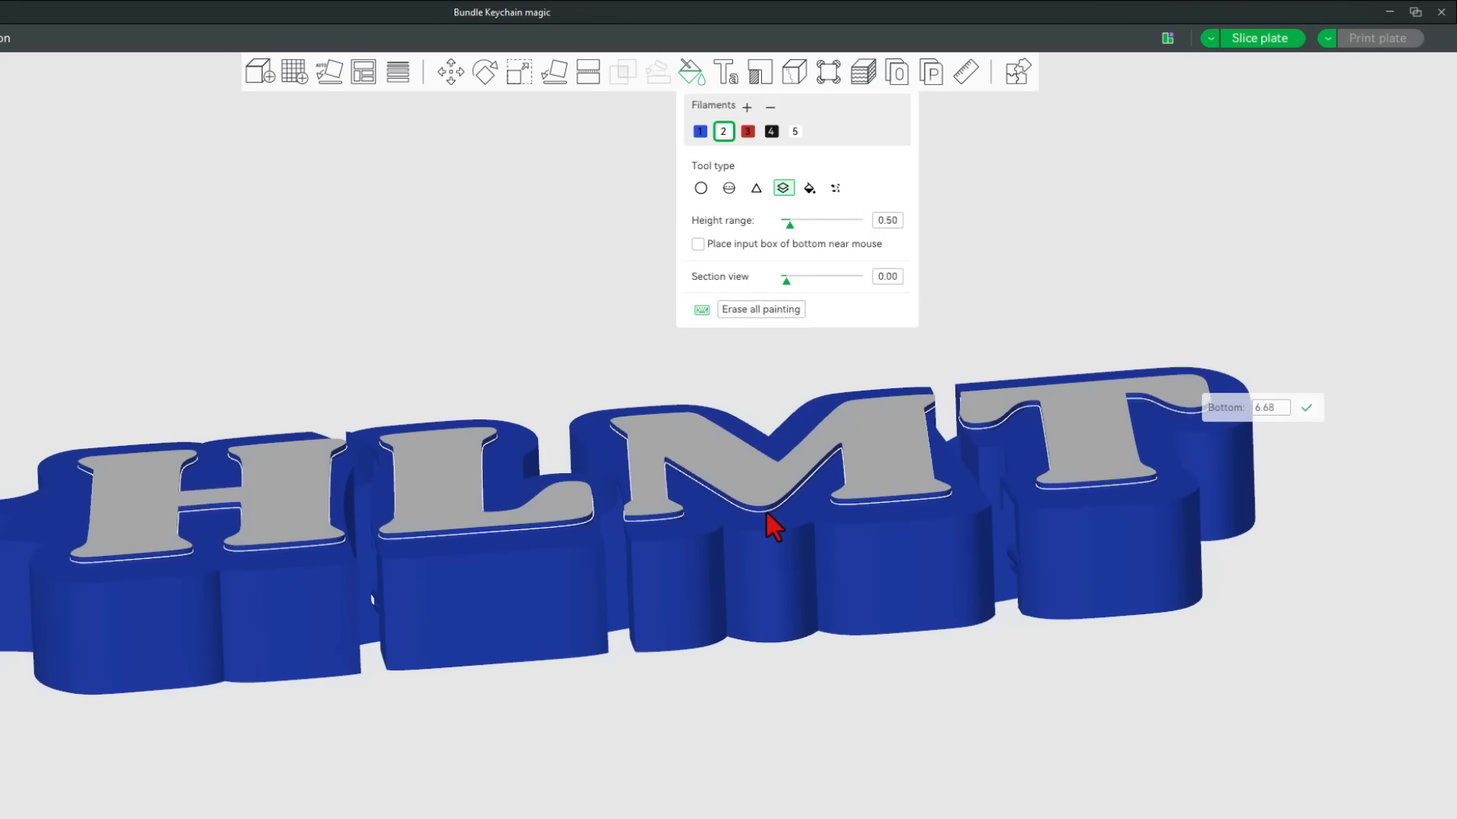
click(768, 514)
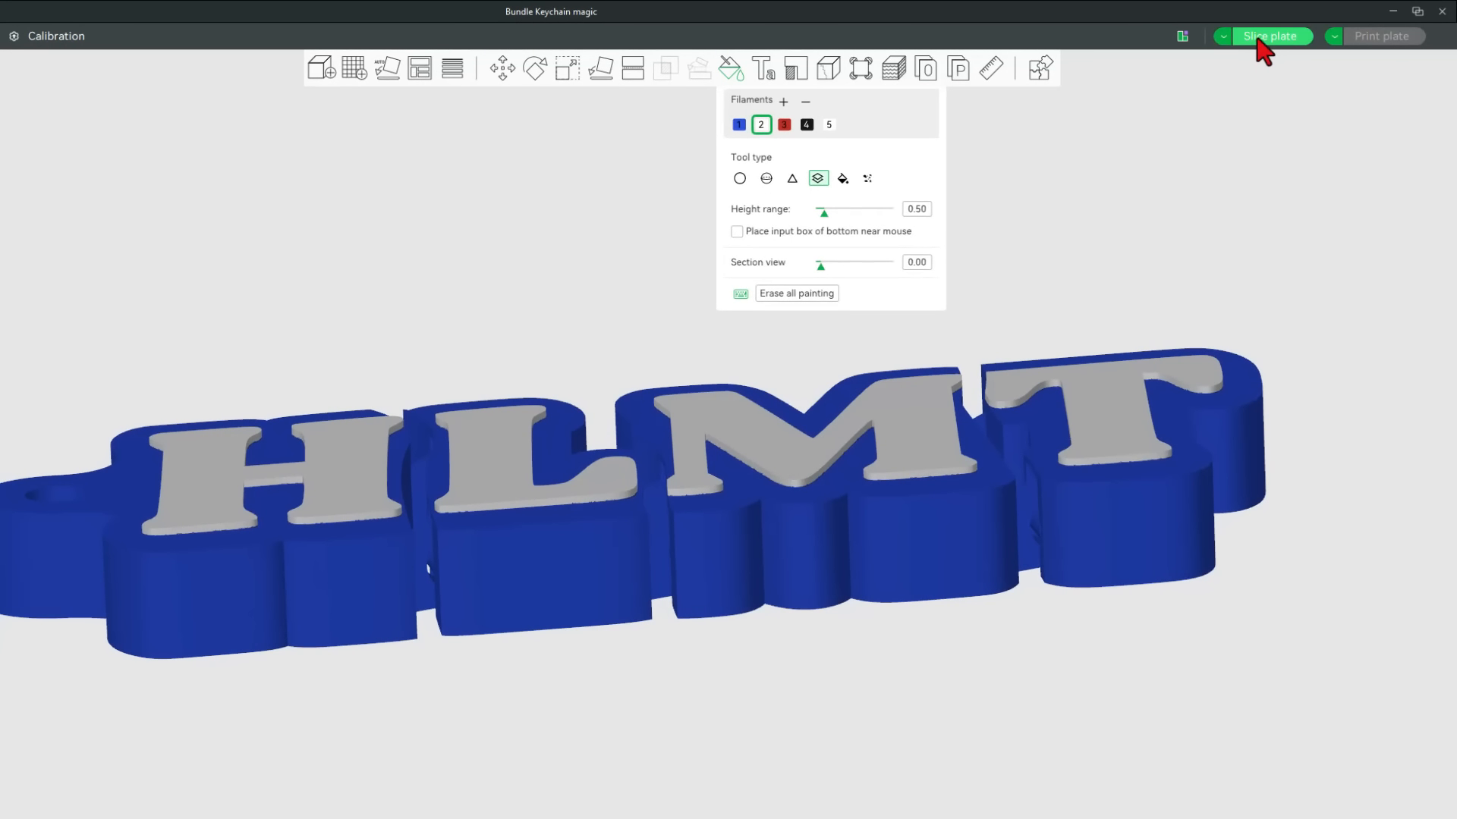
Step: Slice the plate and send the two-color print job to the Bambu Lab P1S printer
click(1260, 38)
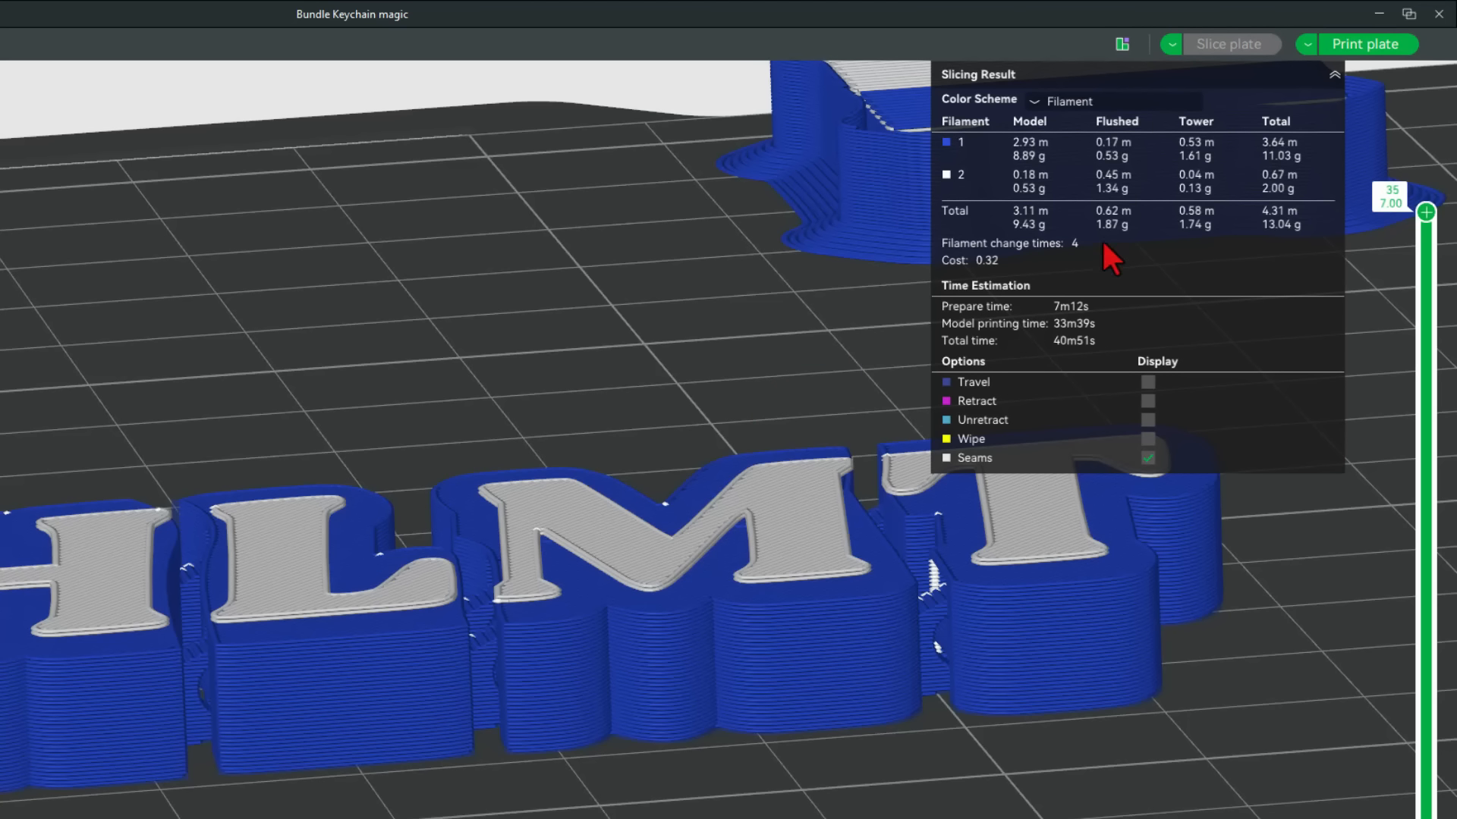
click(1358, 44)
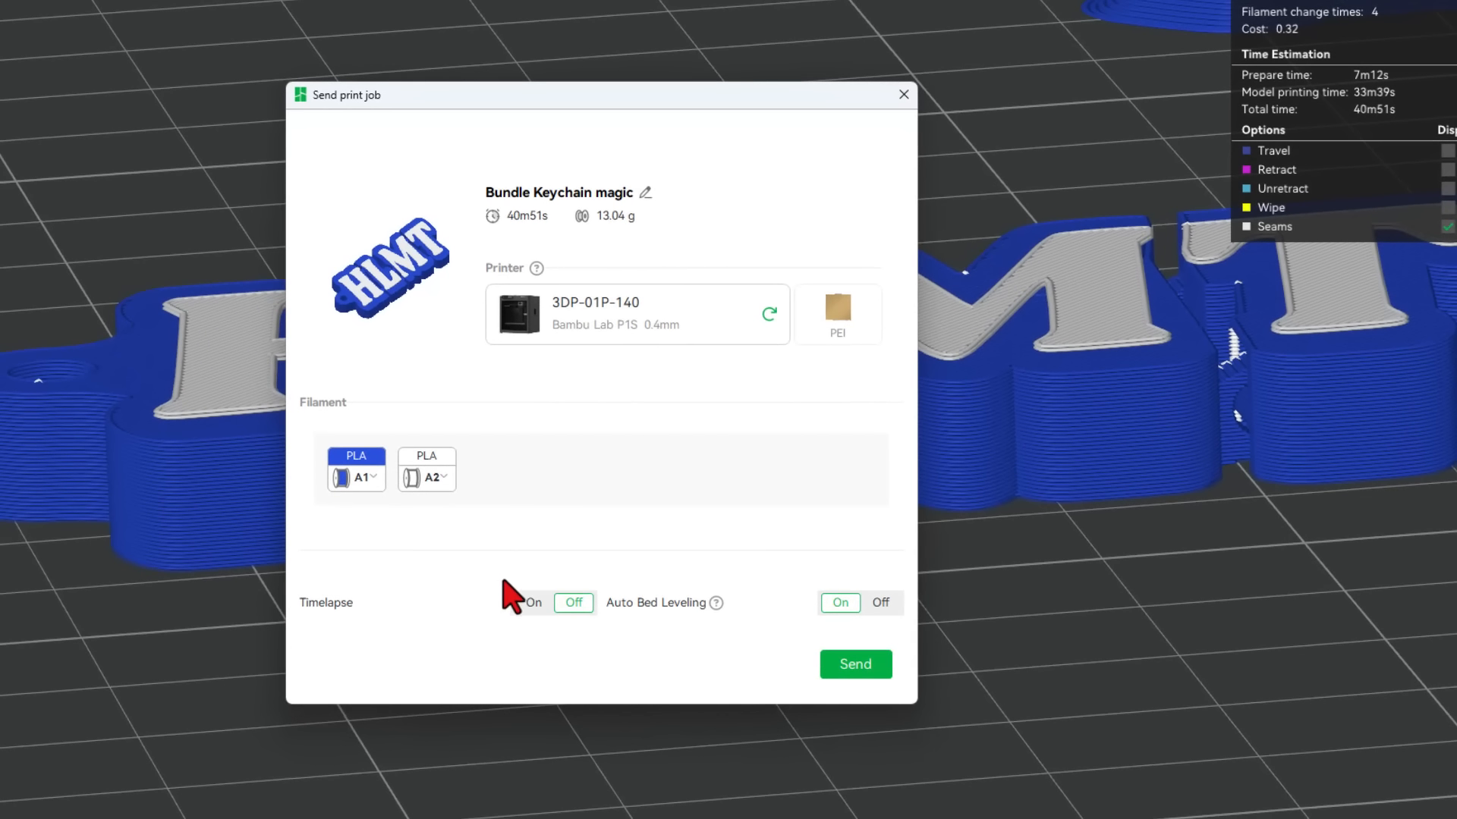
click(830, 672)
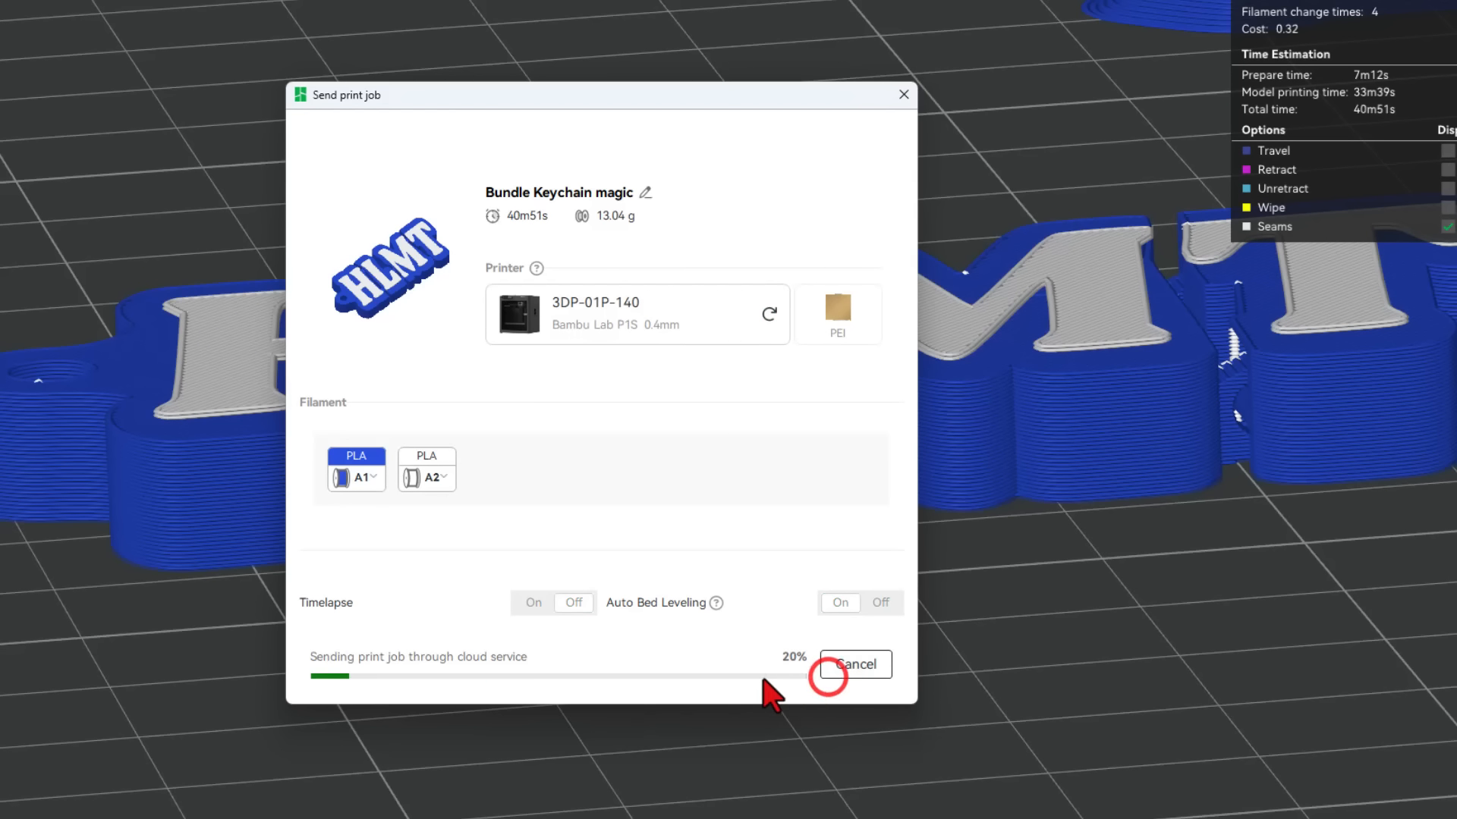